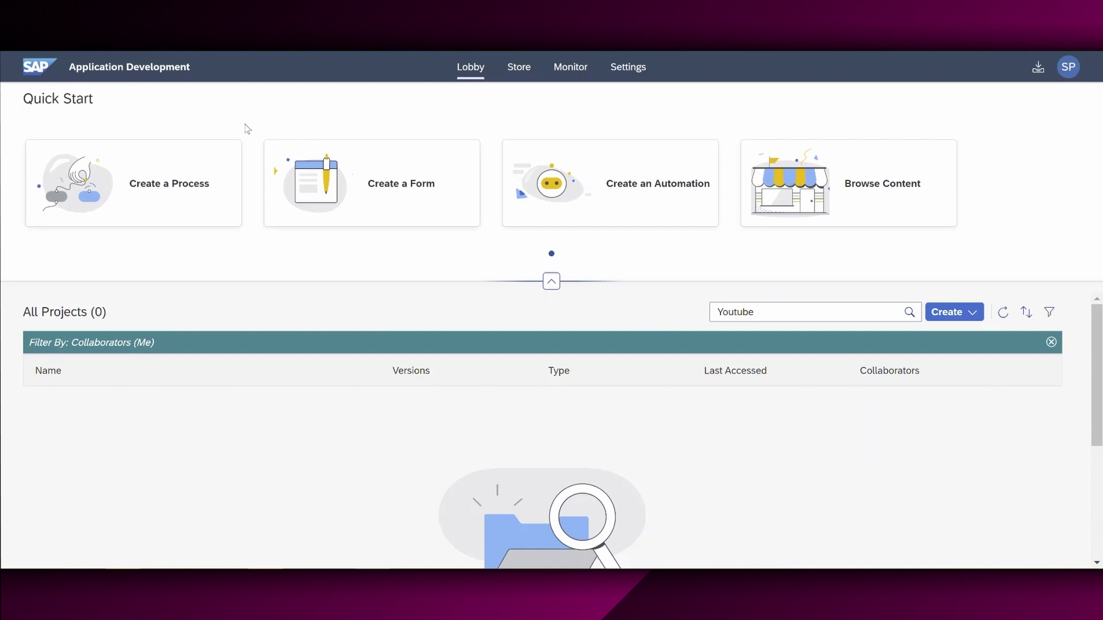
Step: Start a new business process project and enter 'YouTube Tutorials' as its project name
left_click(184, 182)
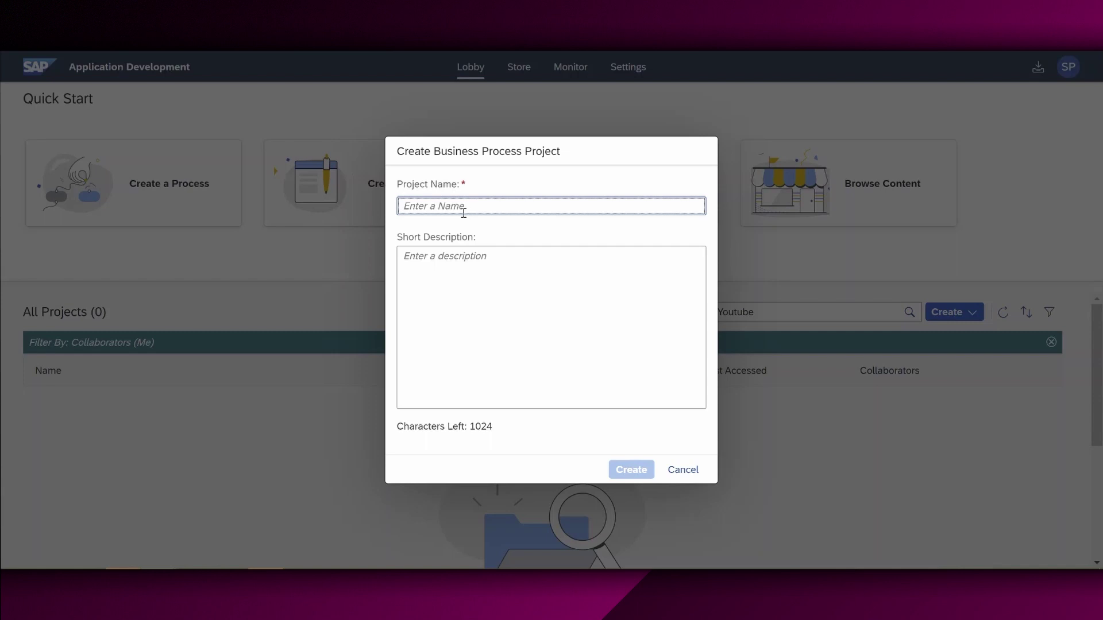
type("YouTube")
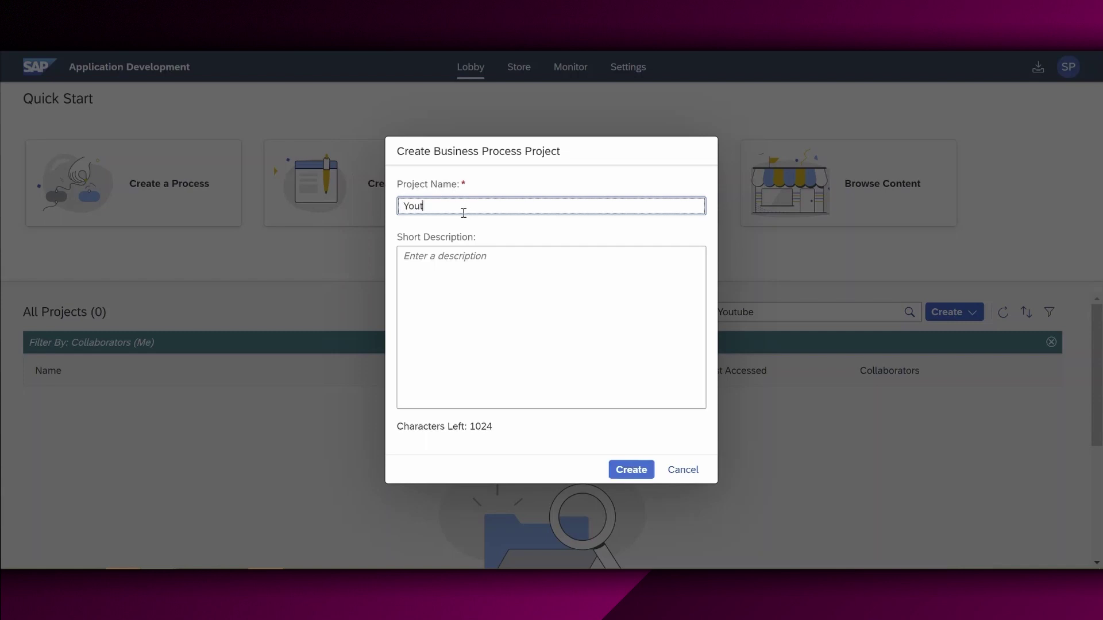
type(" Tutorials")
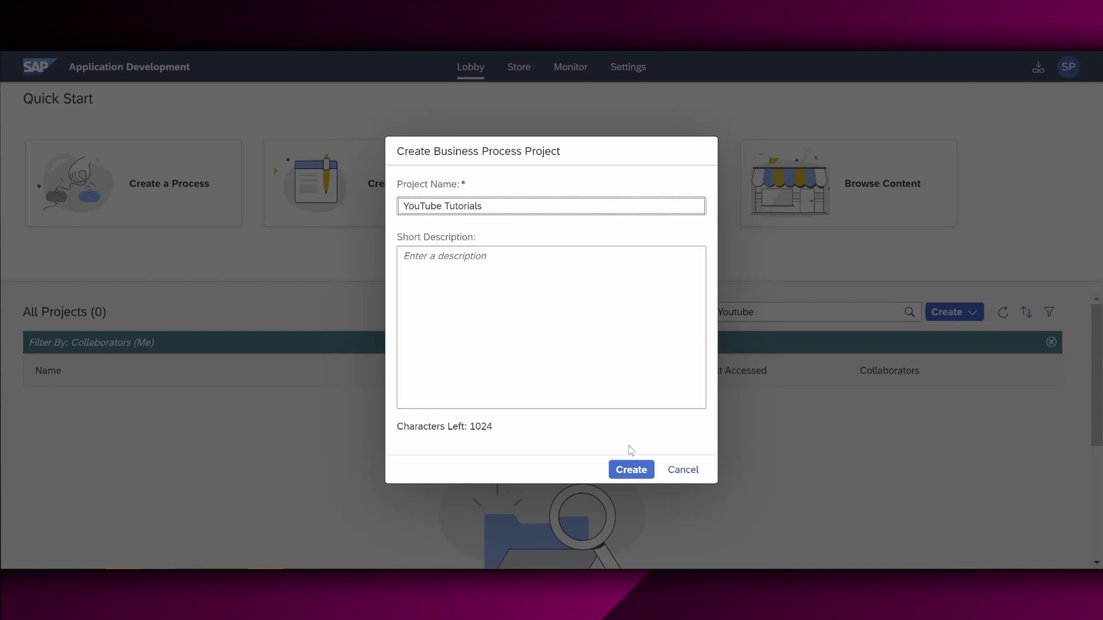
Step: Create the YouTube Tutorials project and name a new process 'YouTube Process Builder Tutorial'
left_click(634, 469)
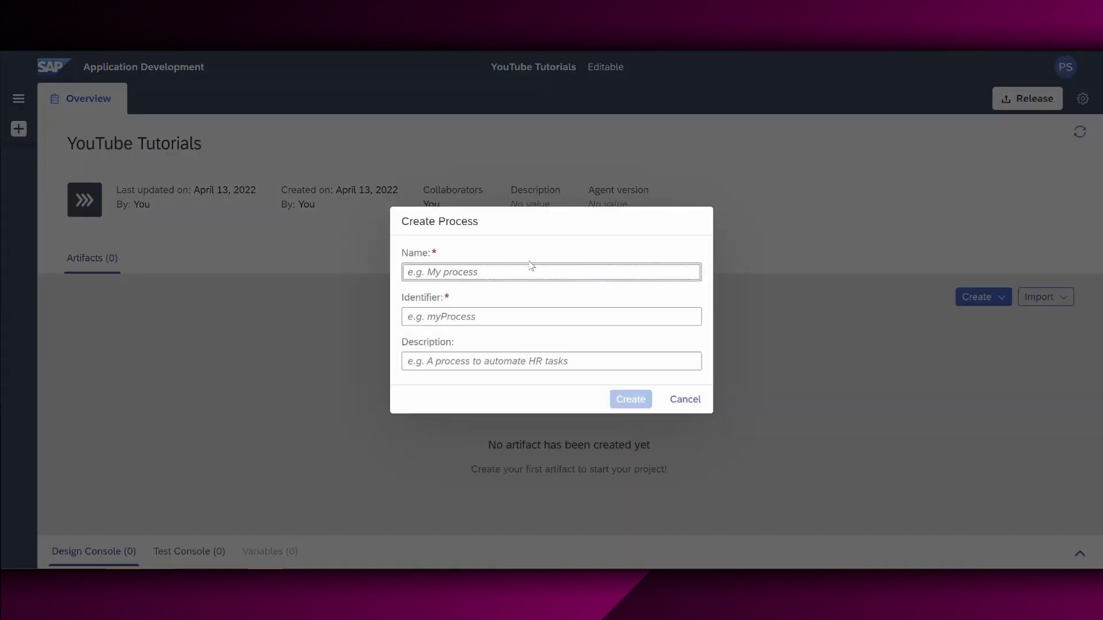
left_click(533, 270)
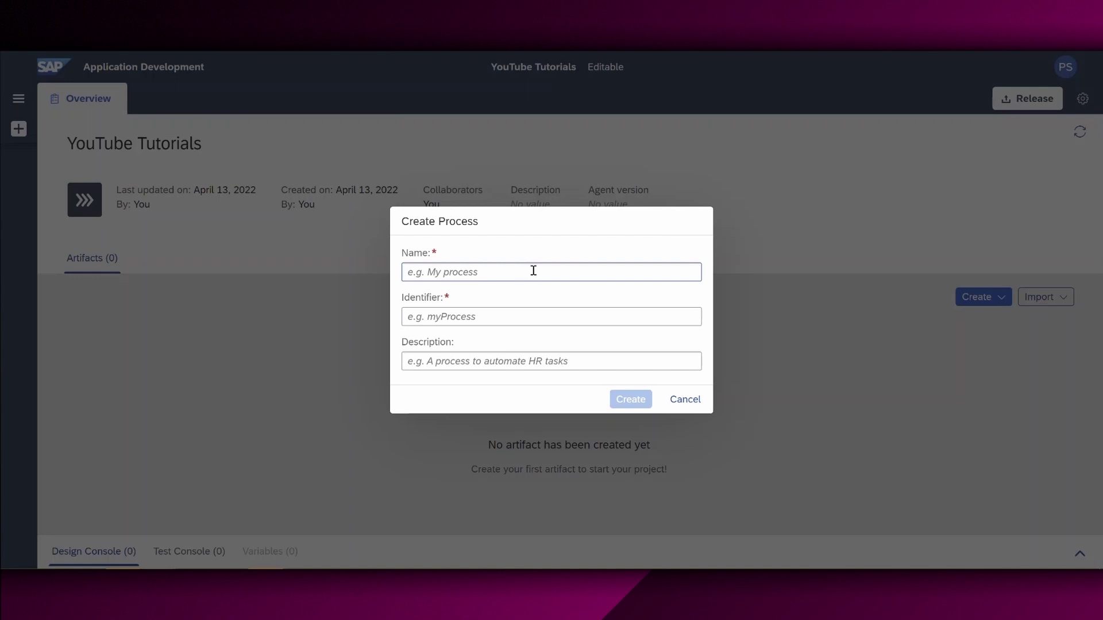
type("You")
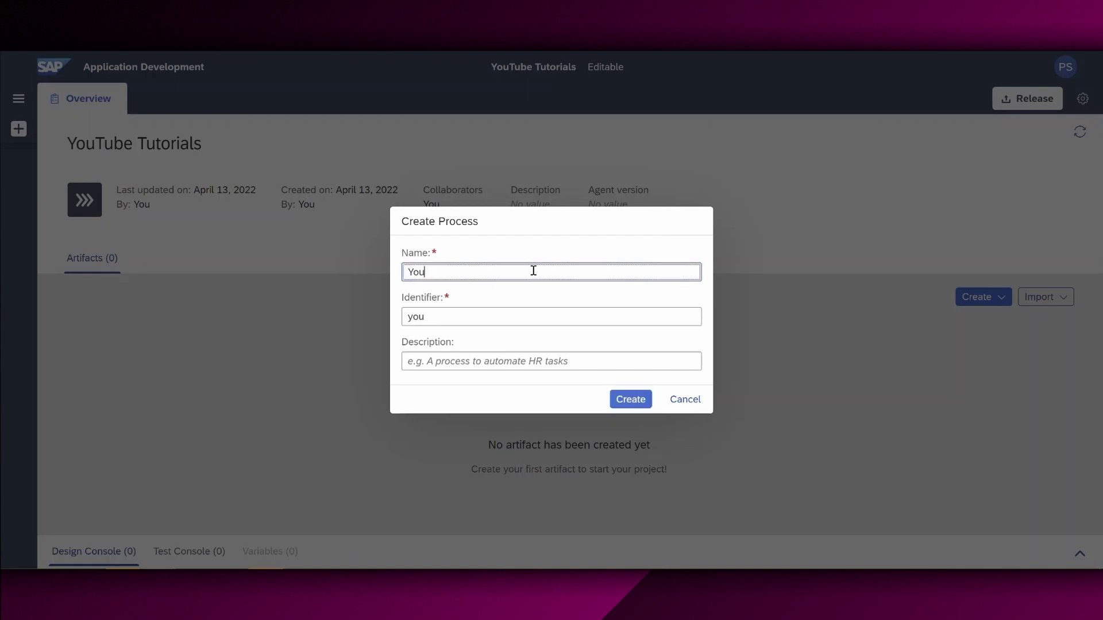
type("Tube Process Builder Tutor")
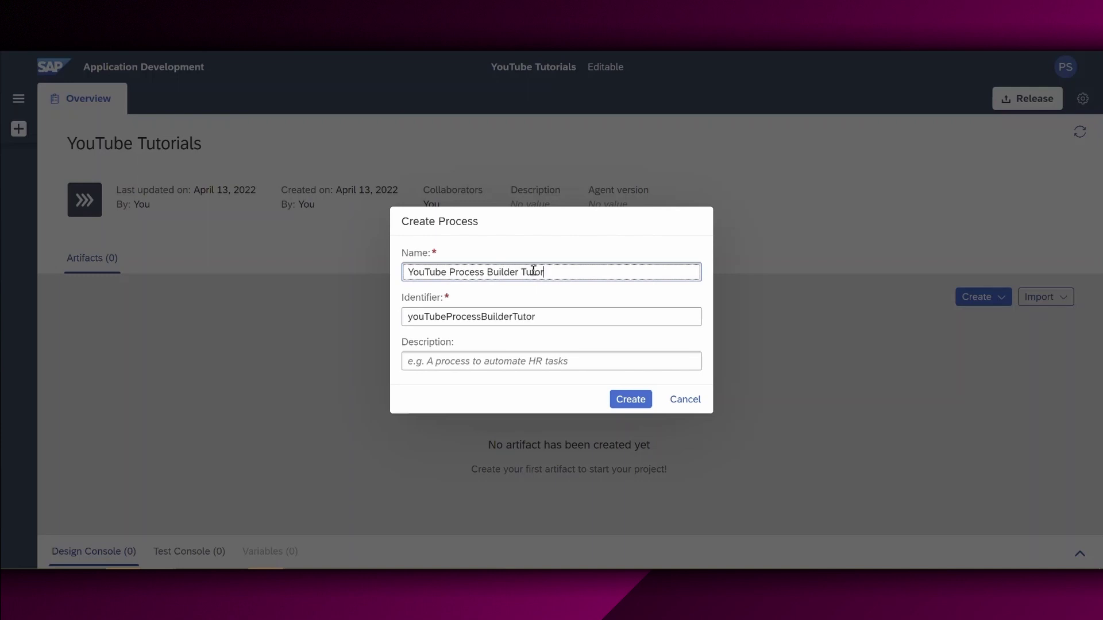
type("ial")
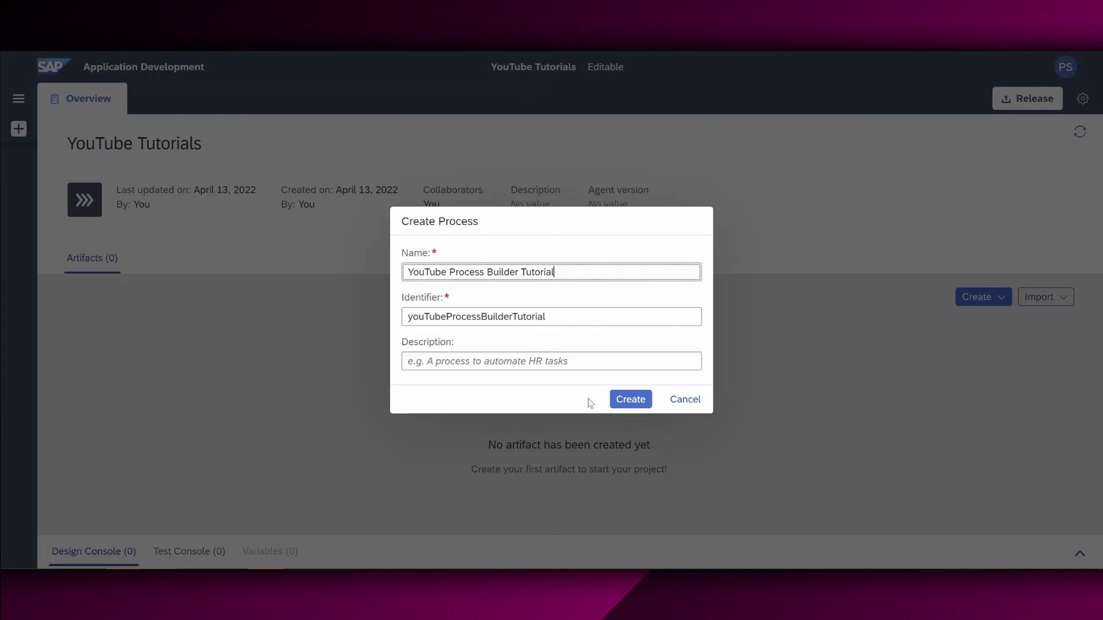
Step: Create the YouTube Process Builder Tutorial process and open its start trigger settings
left_click(638, 402)
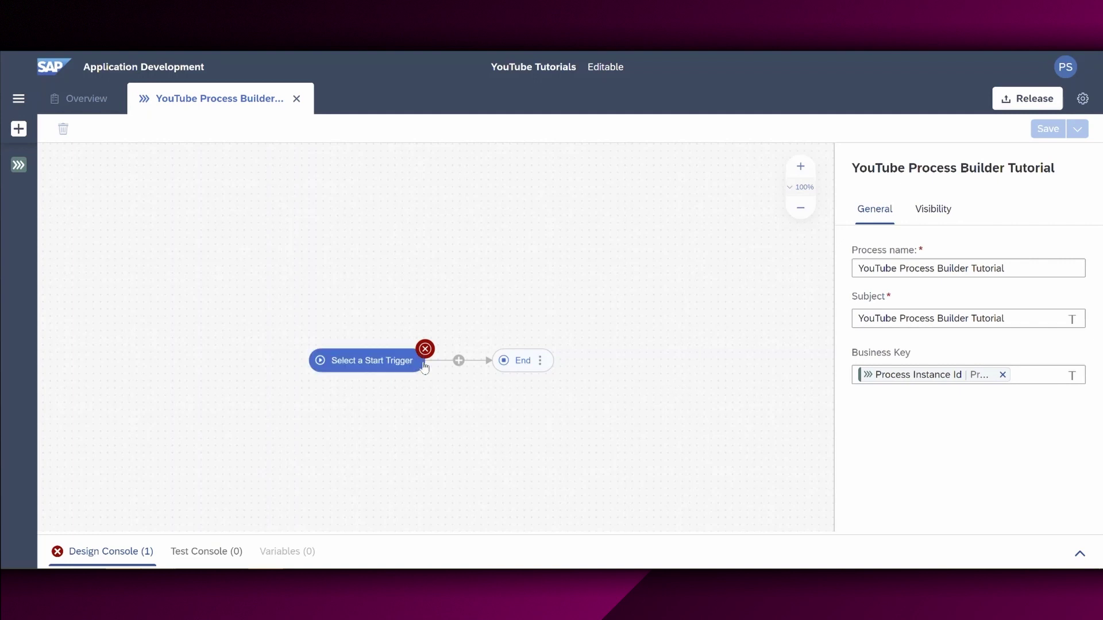
left_click(386, 365)
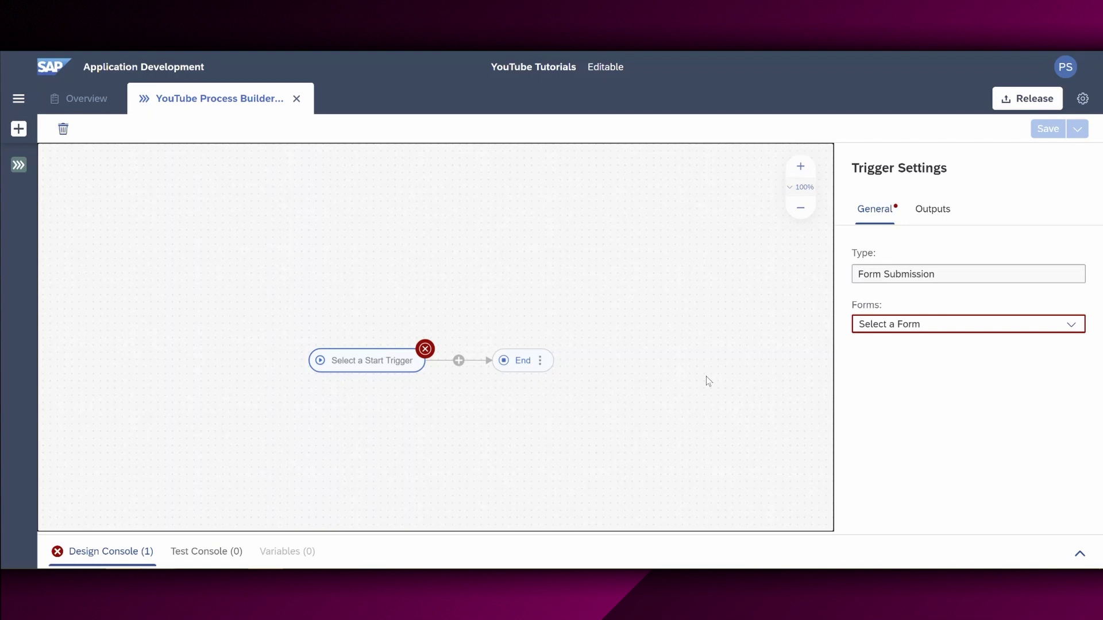
Step: Create a new form named 'Order Form' as the trigger's form
left_click(891, 327)
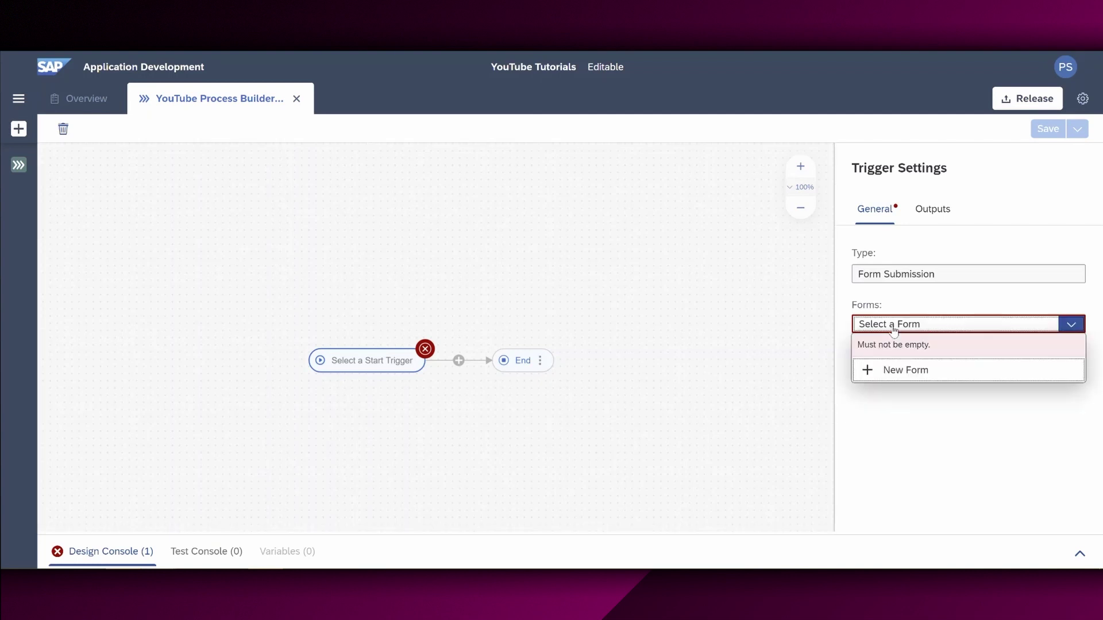
left_click(896, 370)
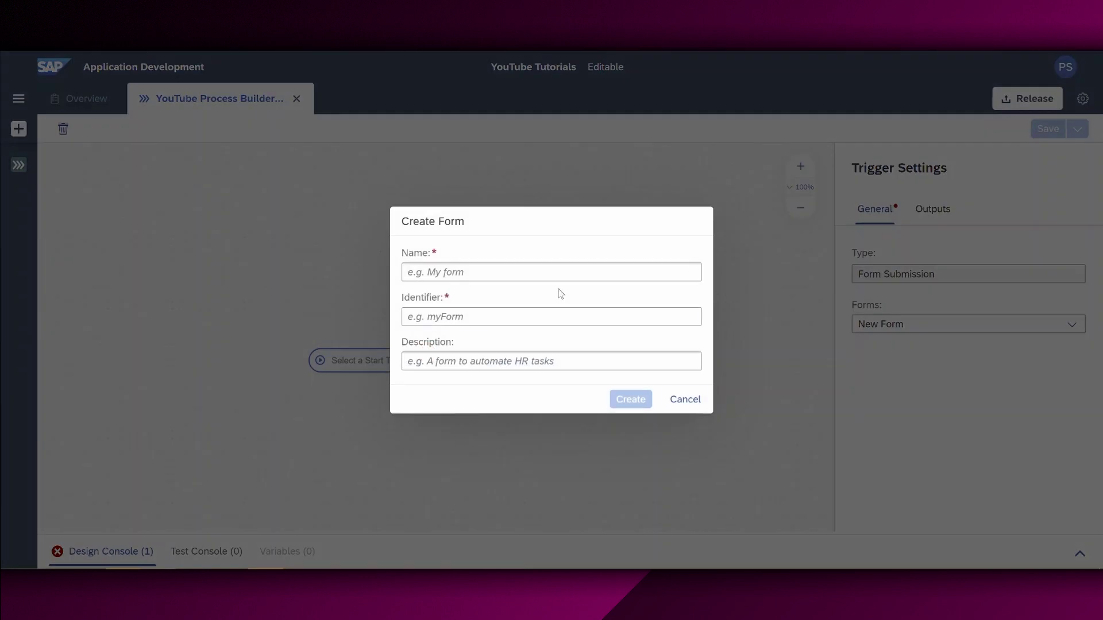
type("Order")
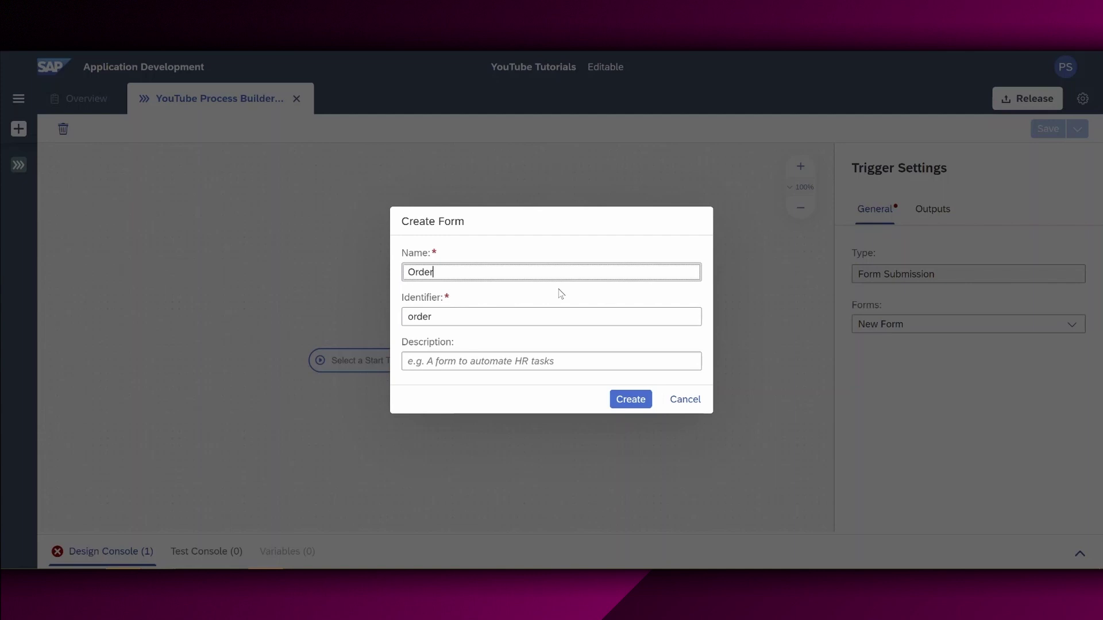
type(" Form")
left_click(638, 399)
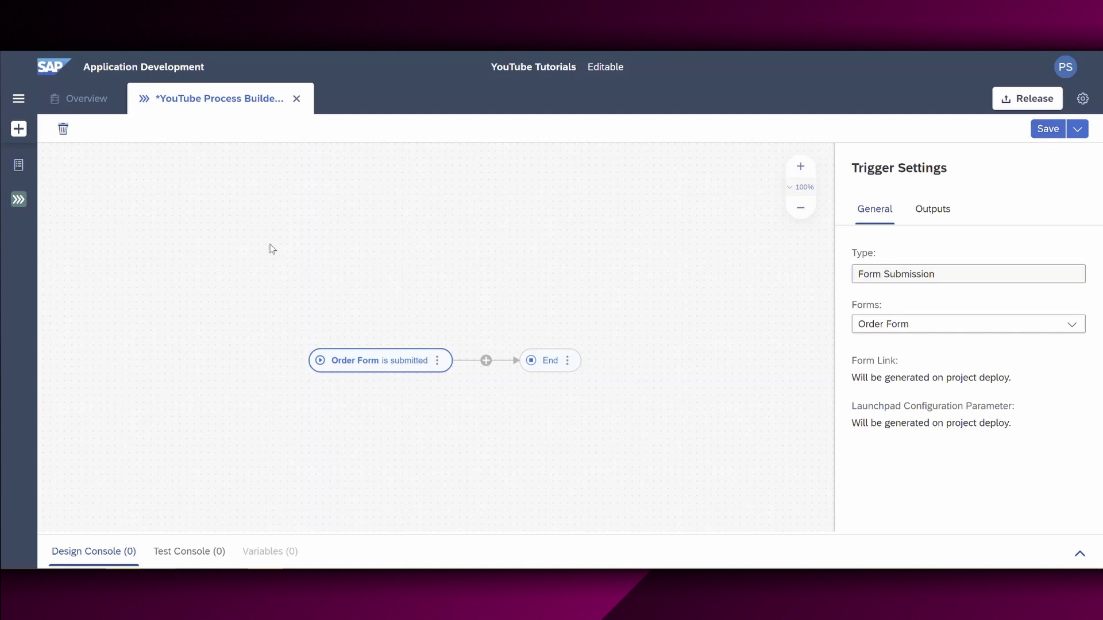
Step: Open Order Form from the overview and add headline 'Order your IT equipment' and paragraph 'Order details'
left_click(74, 100)
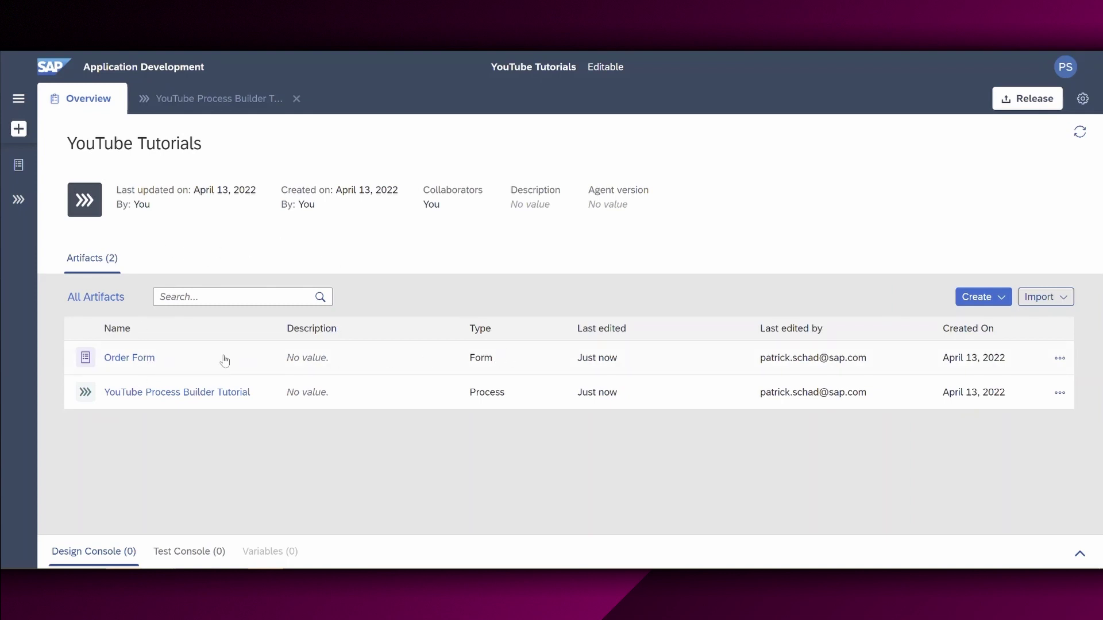
left_click(127, 359)
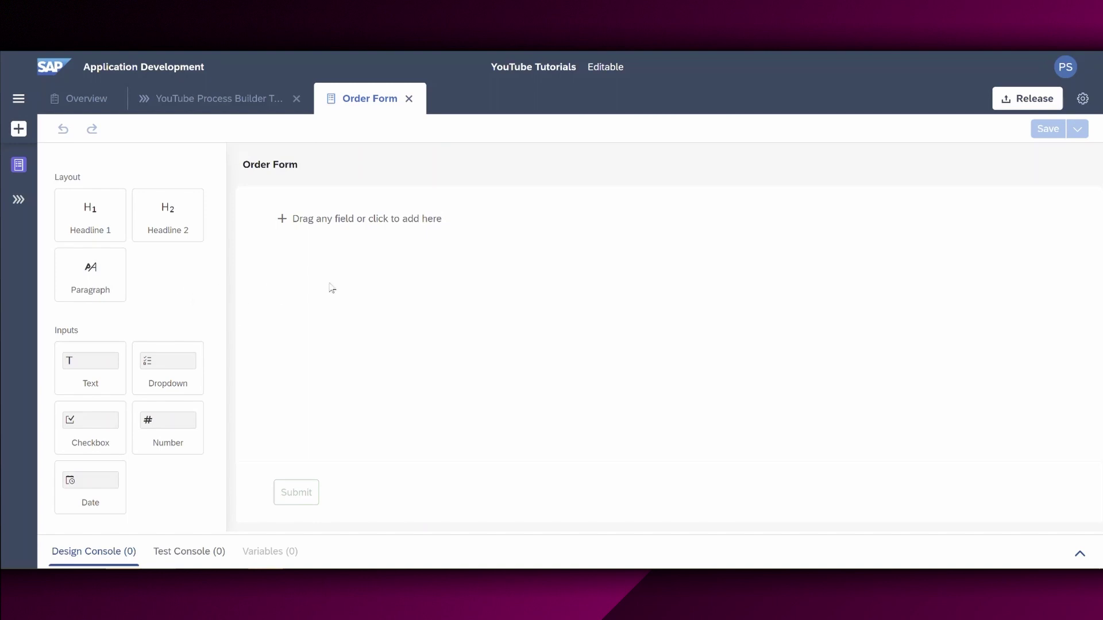
left_click_drag(90, 217, 338, 225)
type("O")
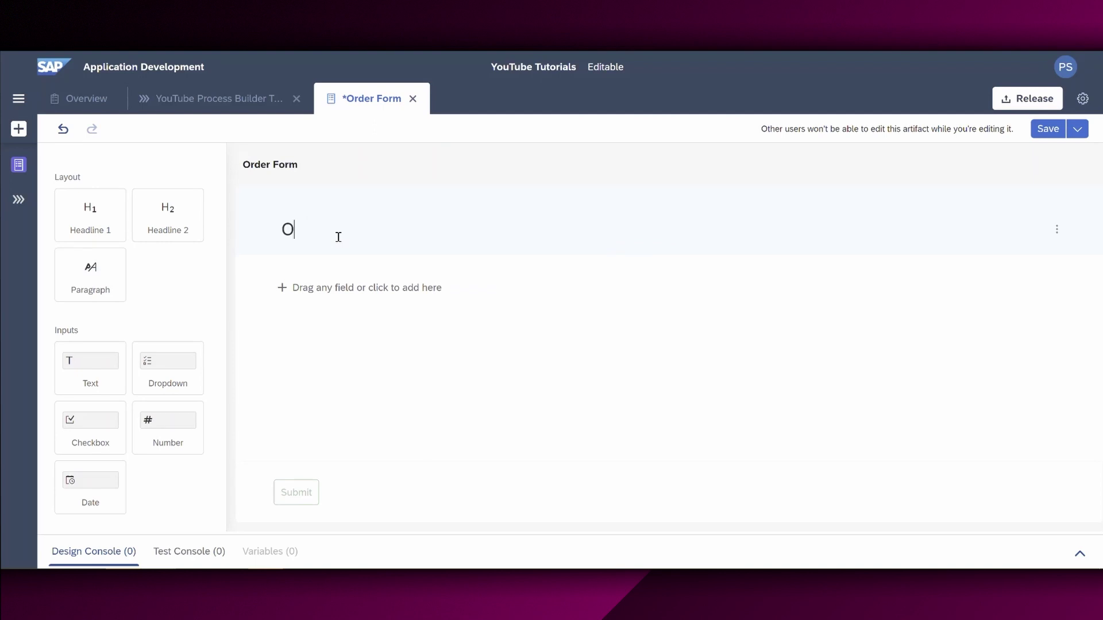
type("rder your IT equipment")
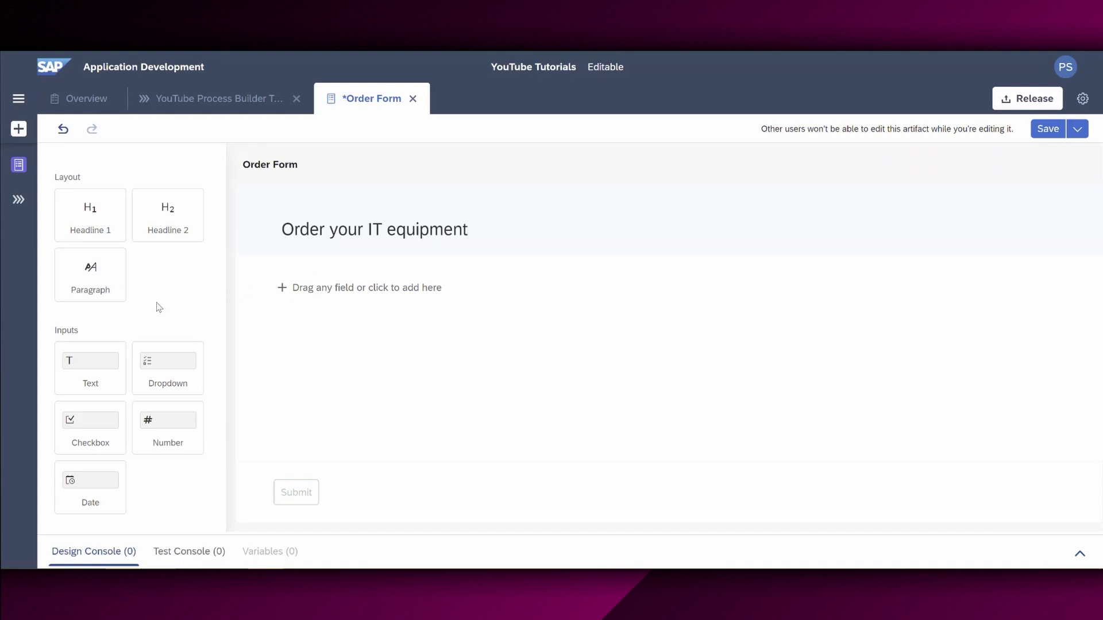
left_click_drag(90, 278, 347, 302)
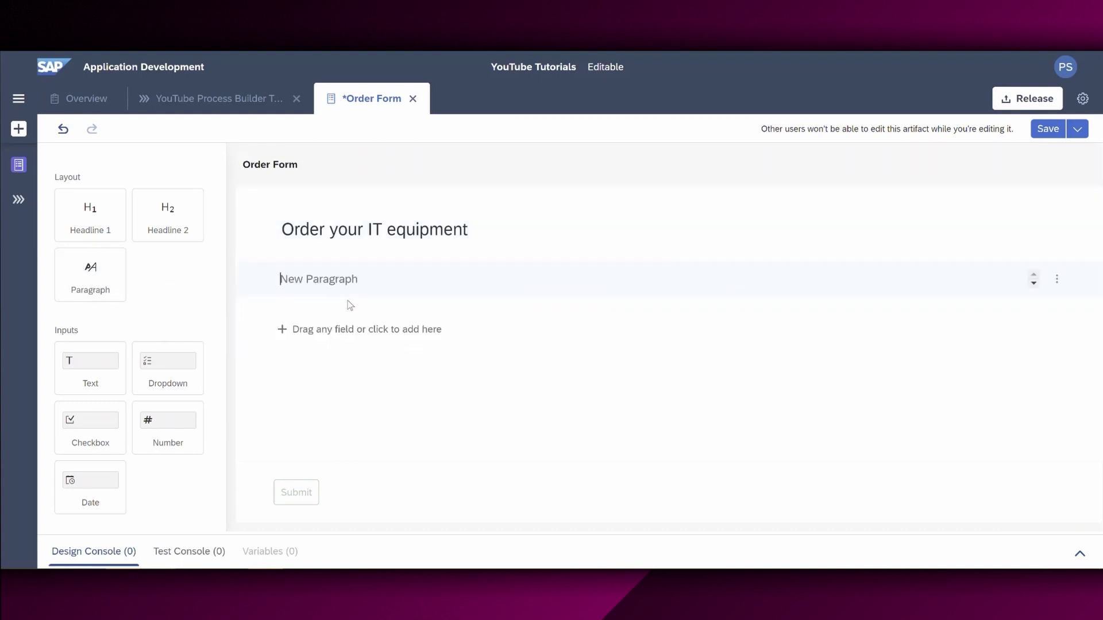
type("Order details")
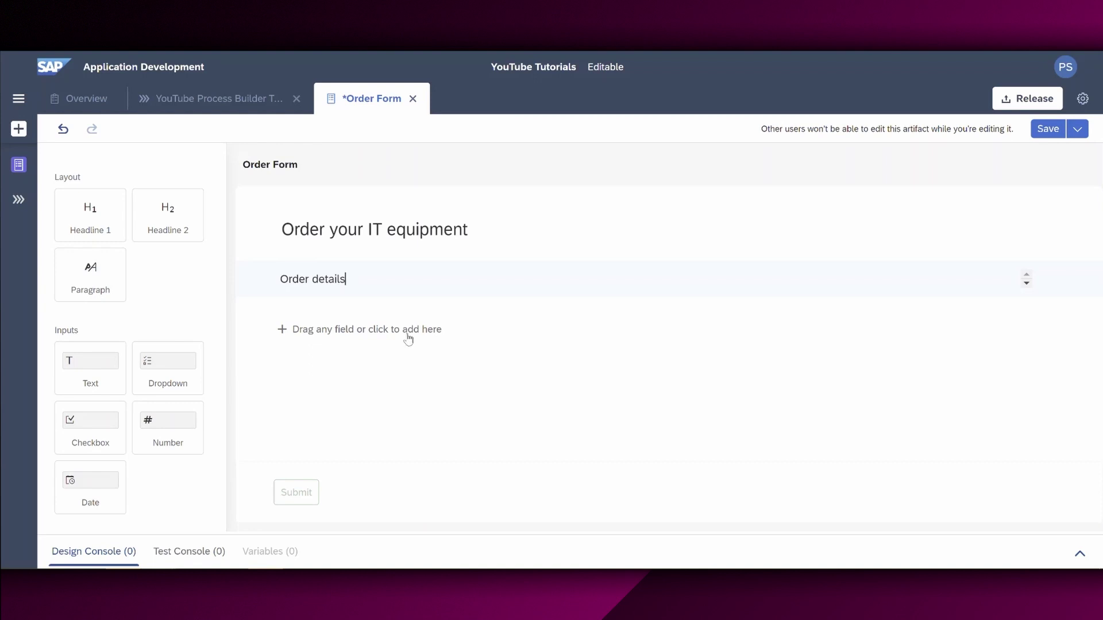
Step: Add a required text field named 'Purchase Requisition Name' below Order details
left_click_drag(81, 364, 297, 325)
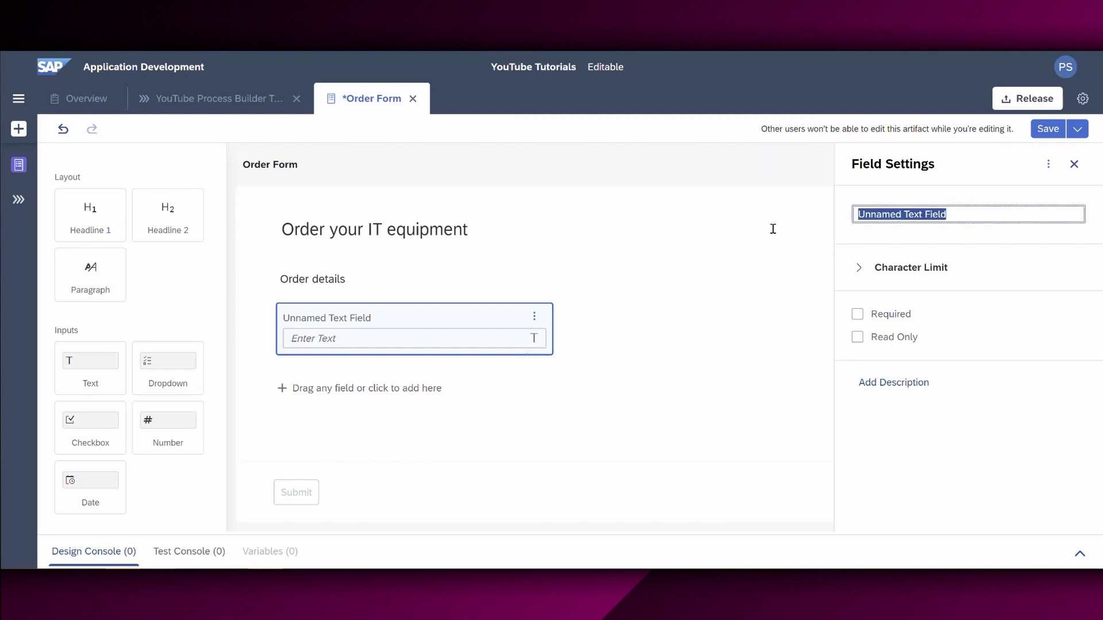
type("Pru")
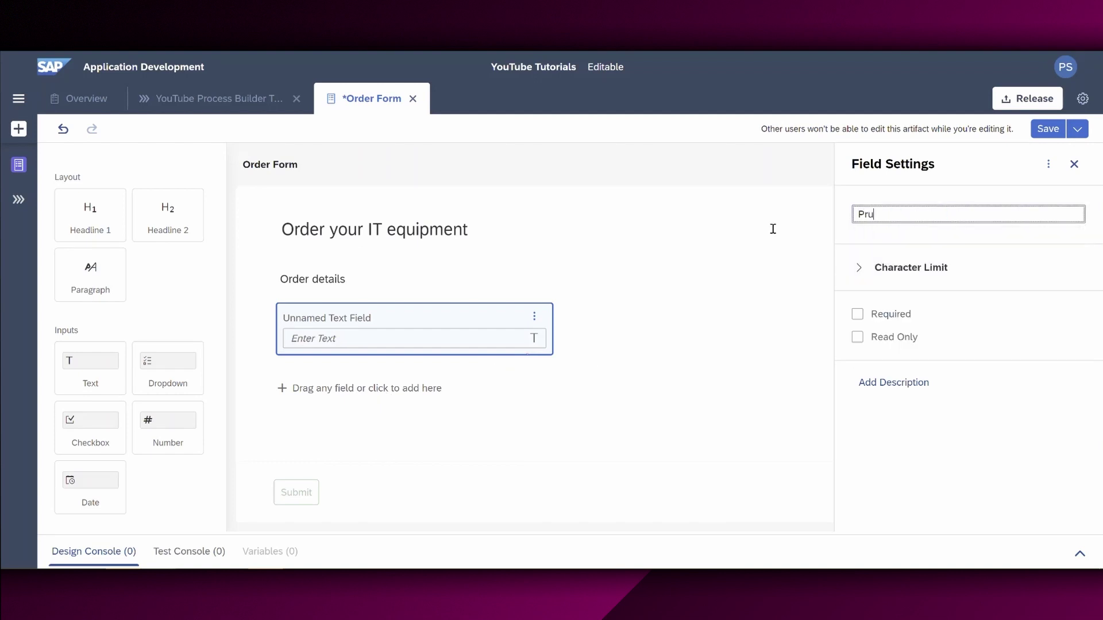
key("BackSpace")
type("urchase")
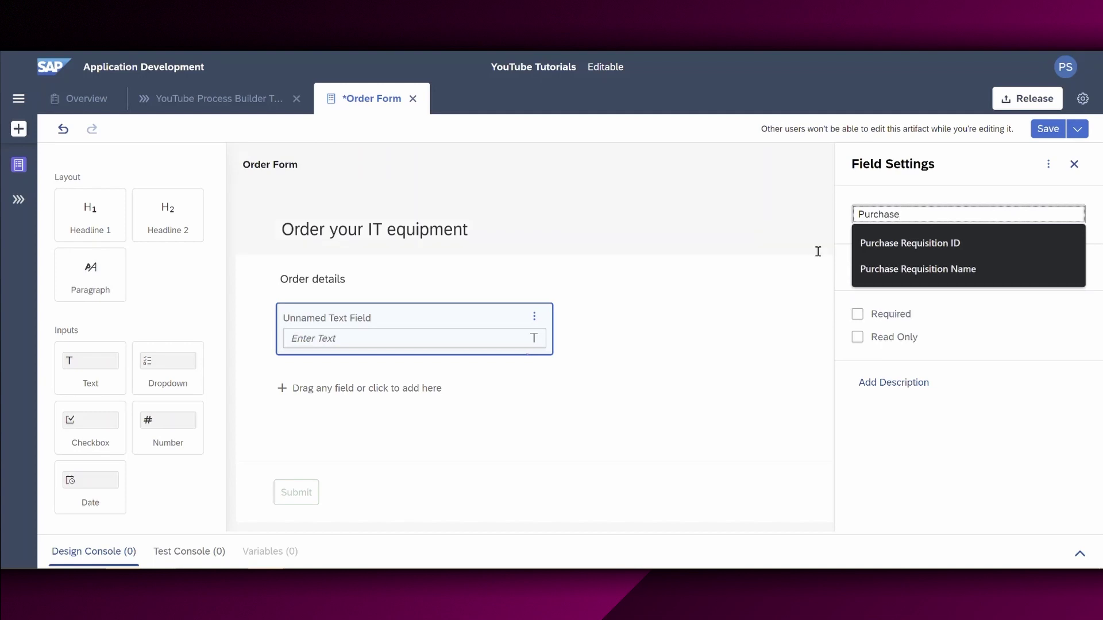
left_click(950, 269)
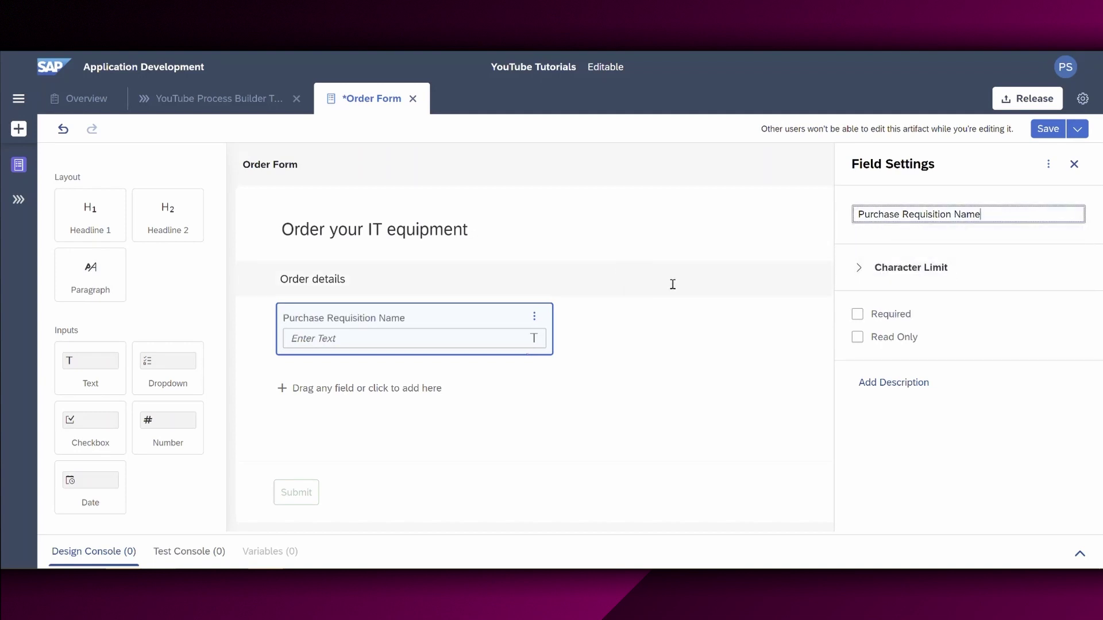
left_click(857, 314)
Step: Add a required 'Material' dropdown with options Mouse and Keyboard
left_click_drag(160, 373, 315, 382)
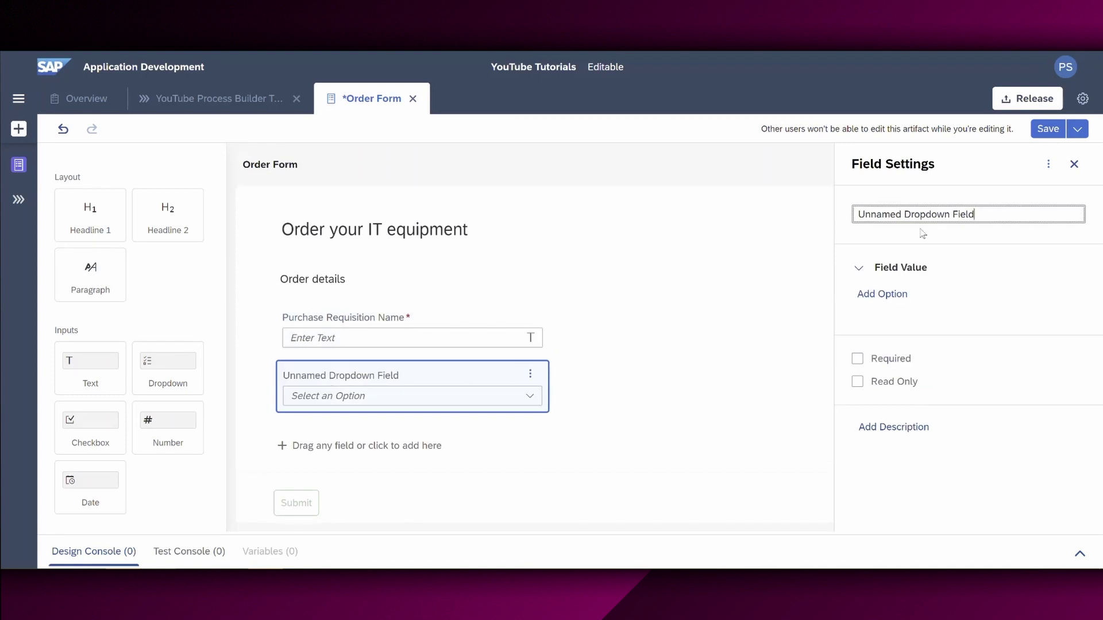
key("ctrl+a")
type("Mate")
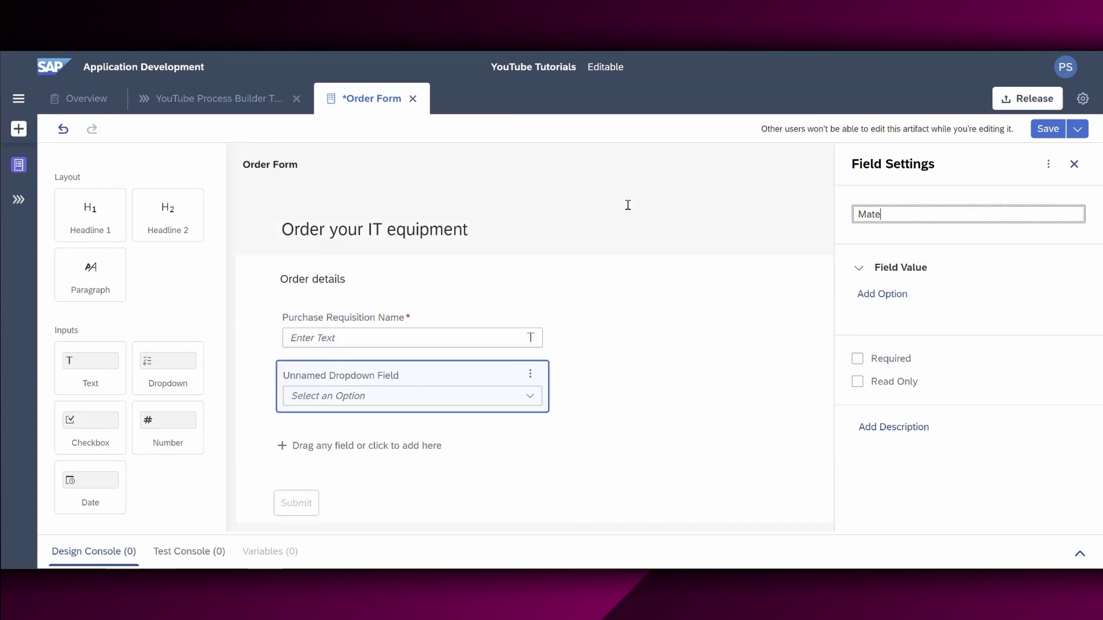
type("rial")
left_click(885, 294)
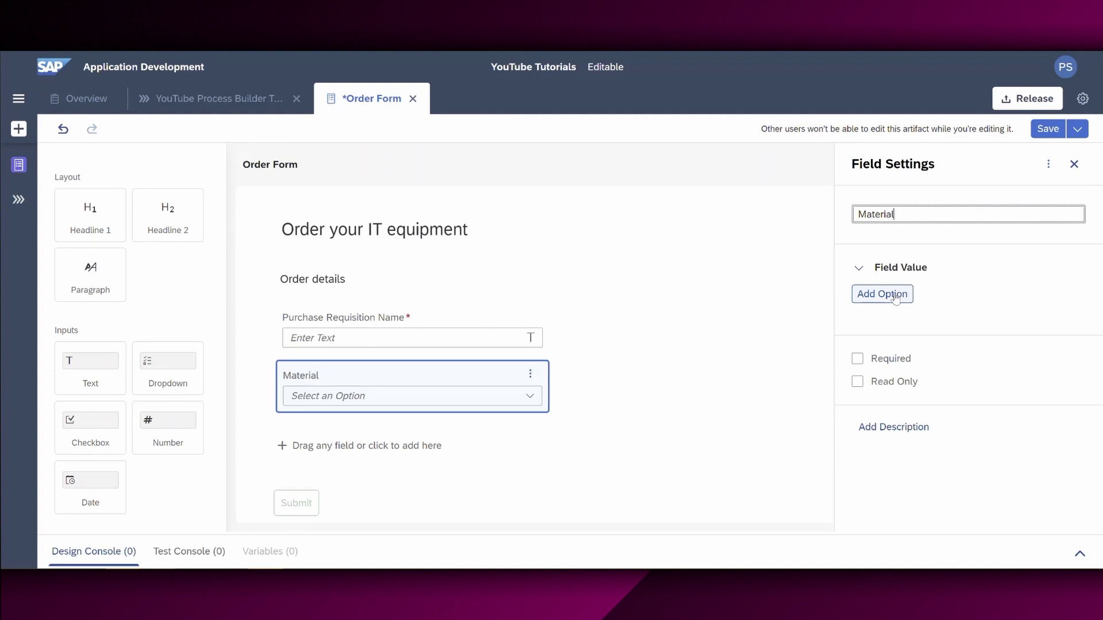
type("Mouse")
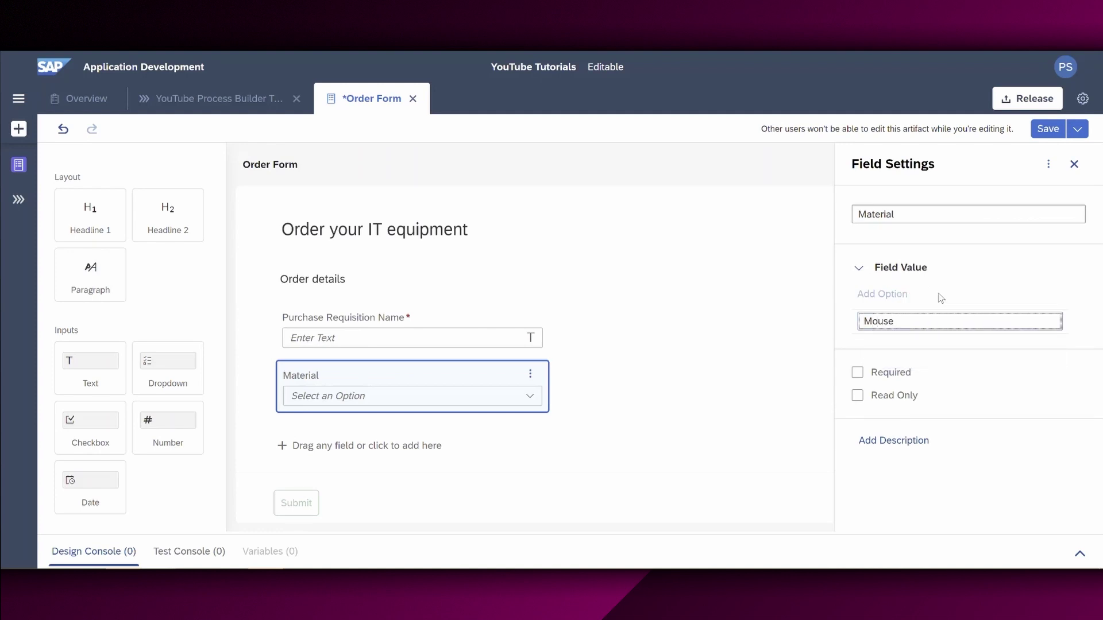
key("Return")
left_click(886, 293)
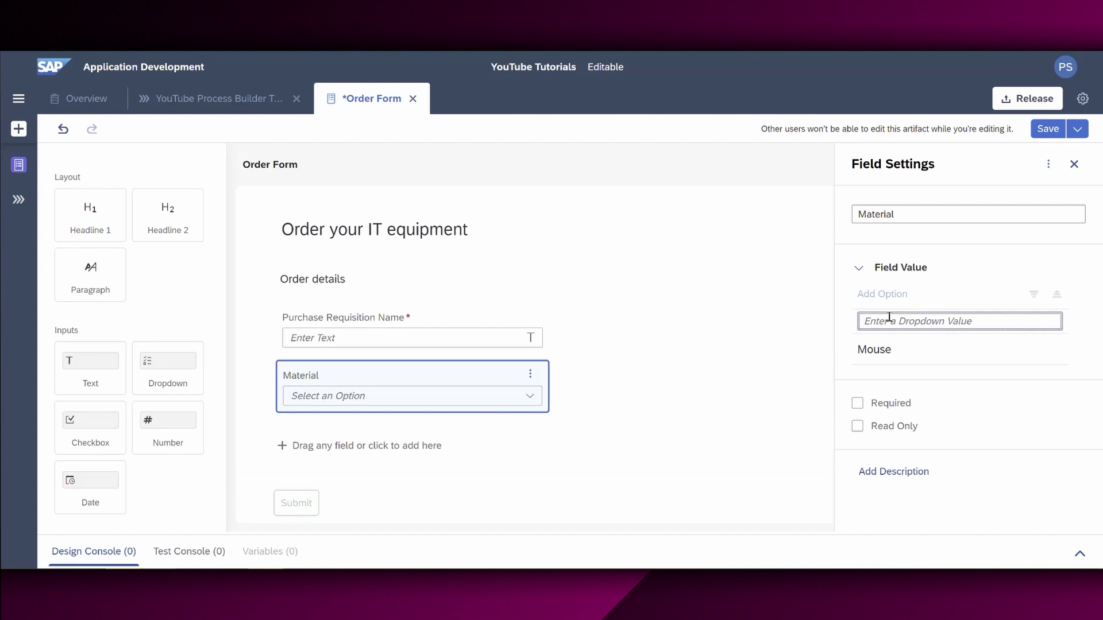
type("Keyboard")
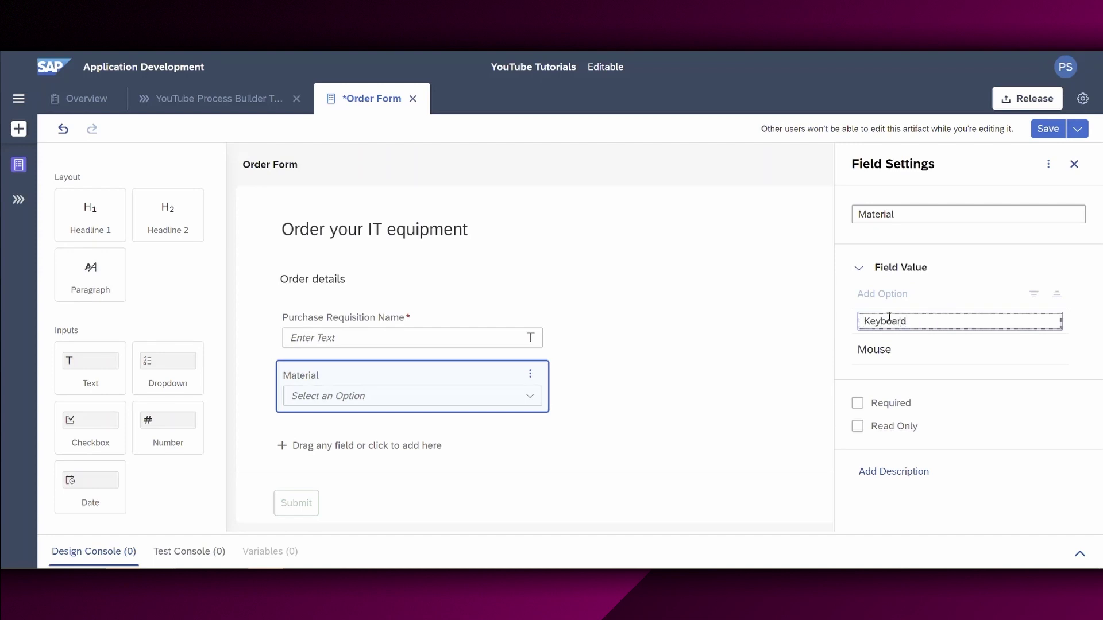
key("Return")
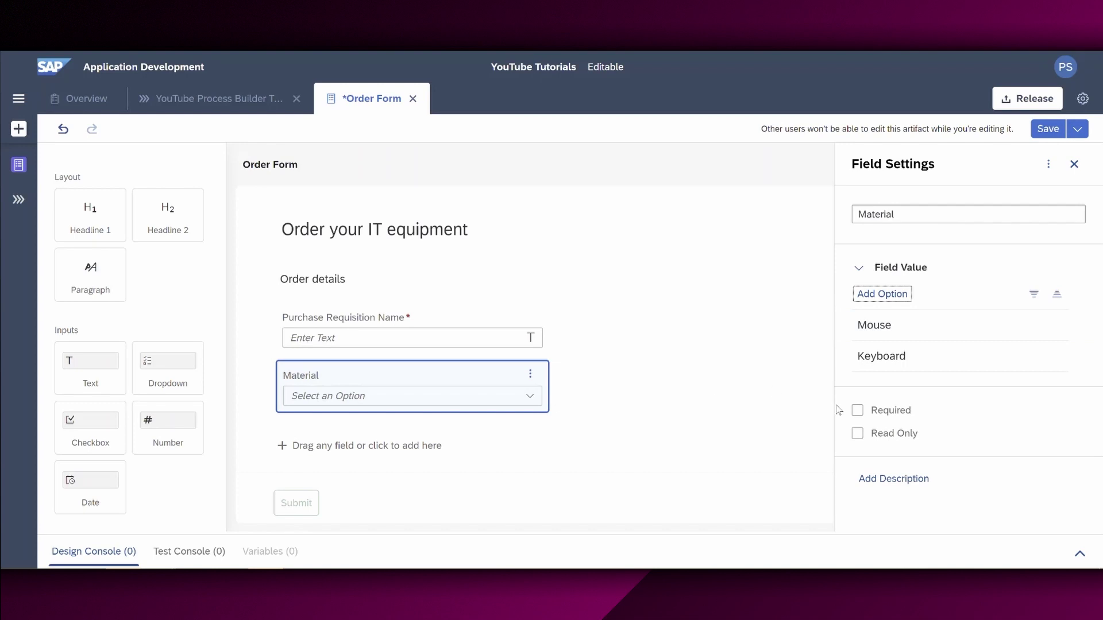
left_click(857, 411)
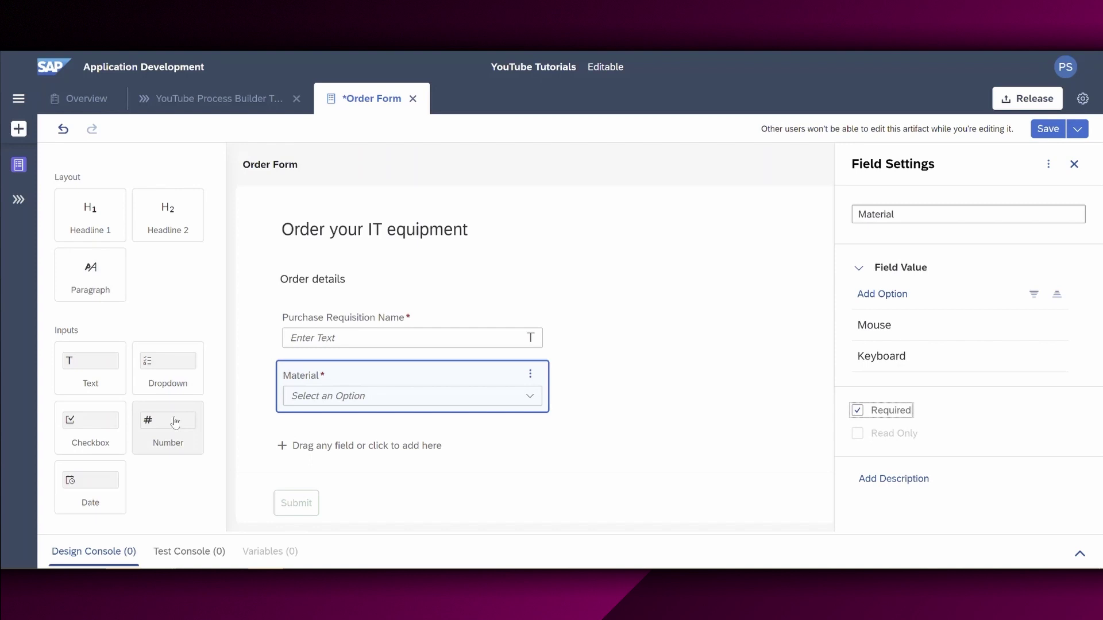
Step: Add a number field named 'Quantity' below Material
left_click_drag(169, 427, 363, 451)
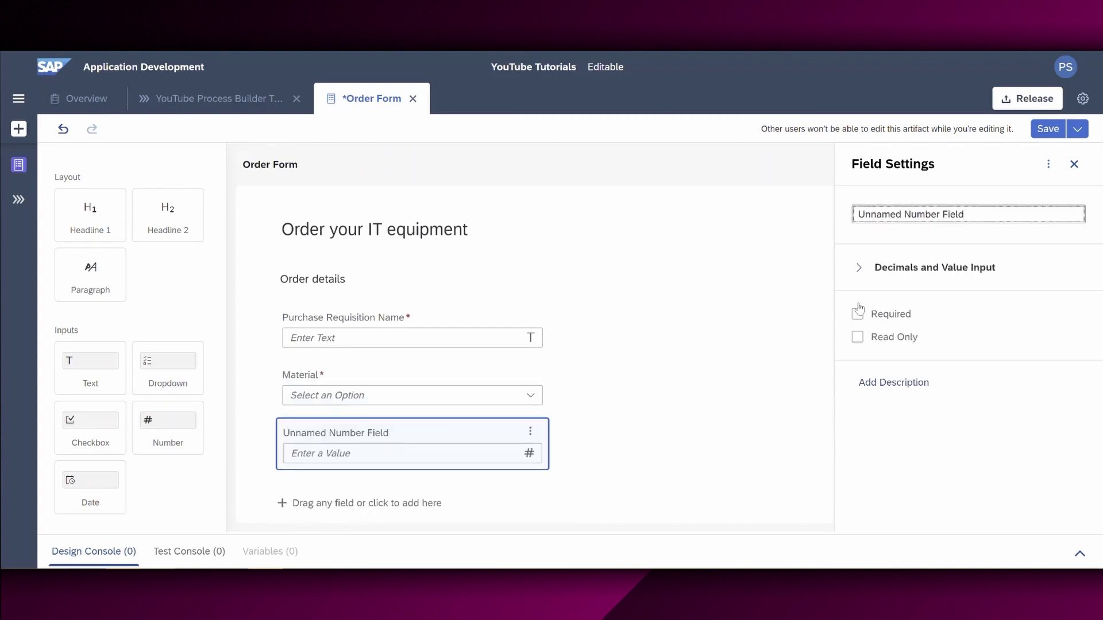
left_click_drag(991, 213, 725, 214)
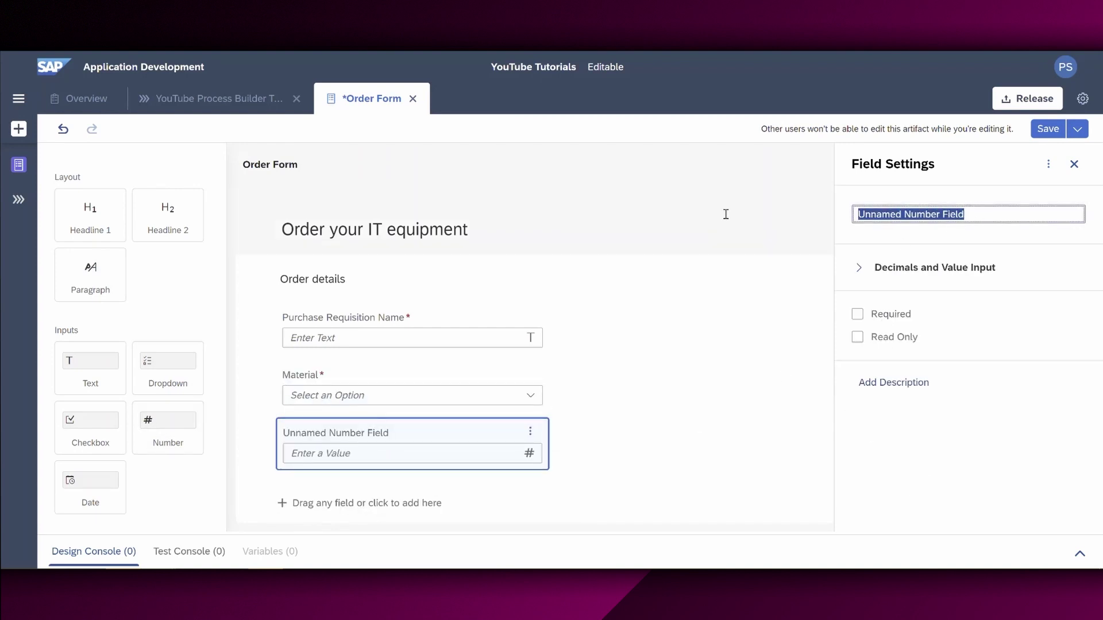
type("Quantity")
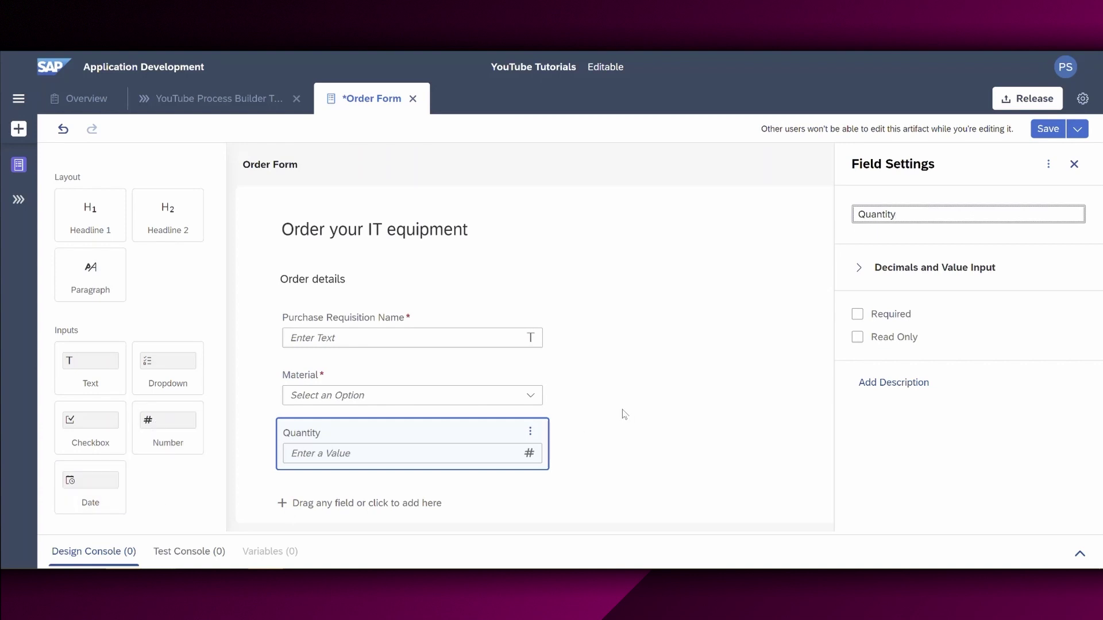
Step: Add a required date field named 'Desired' and make Quantity required too
left_click_drag(99, 482, 352, 495)
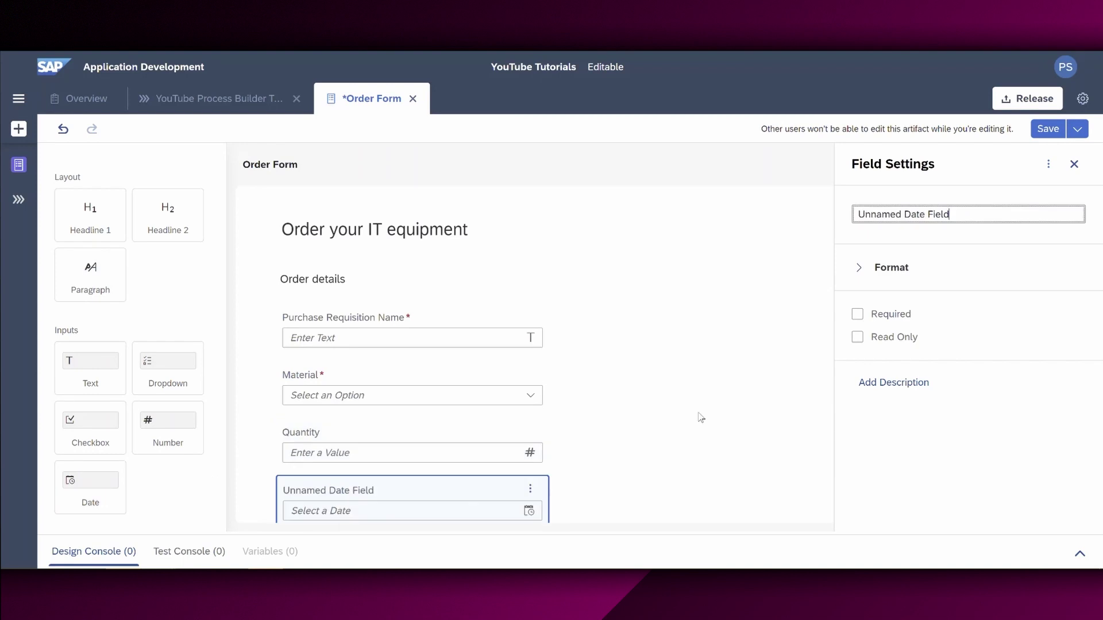
left_click_drag(975, 212, 767, 220)
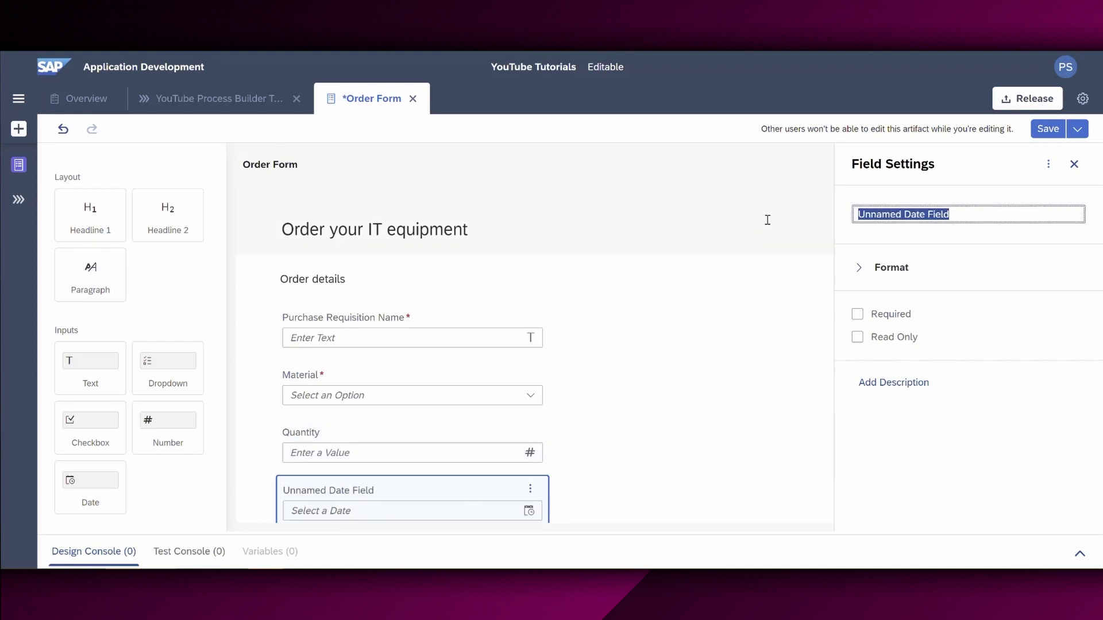
type("Desired Delivery Date")
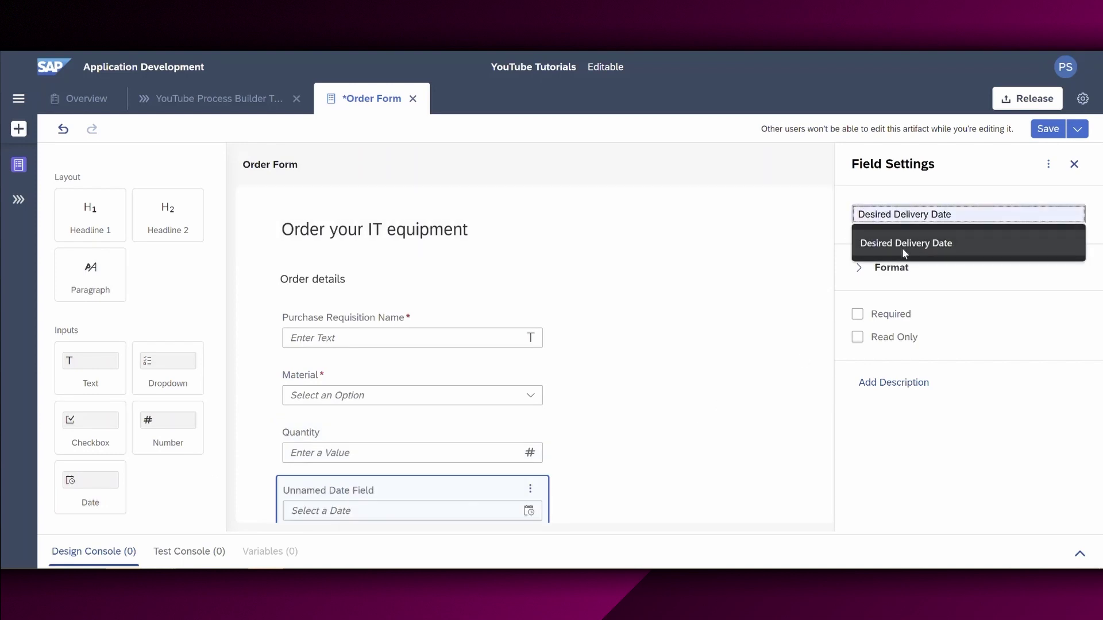
key("Return")
left_click(857, 315)
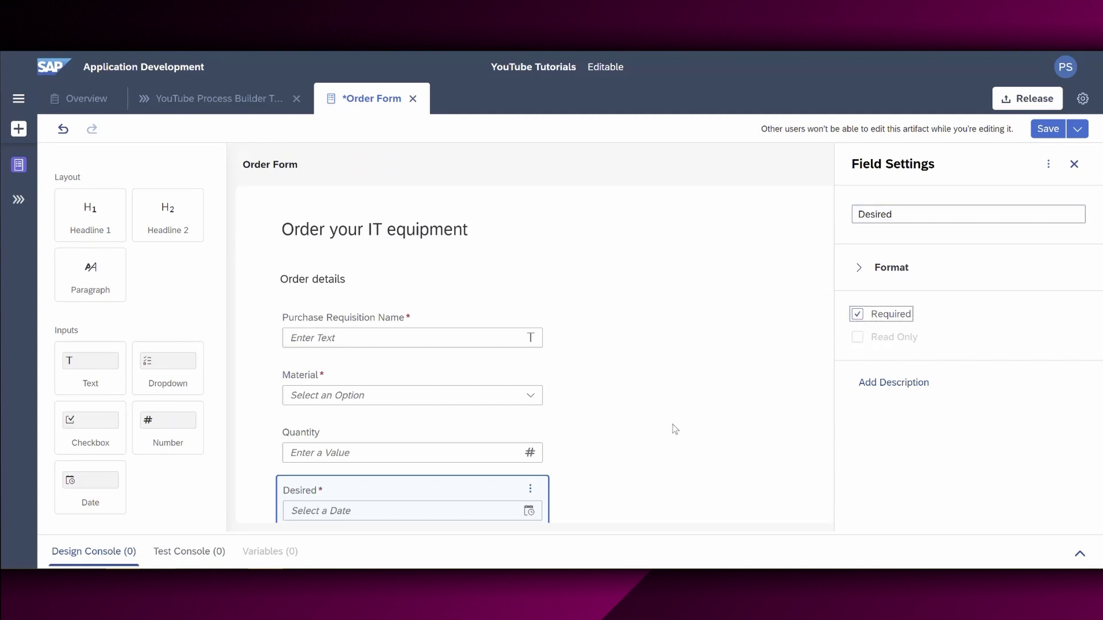
left_click(407, 432)
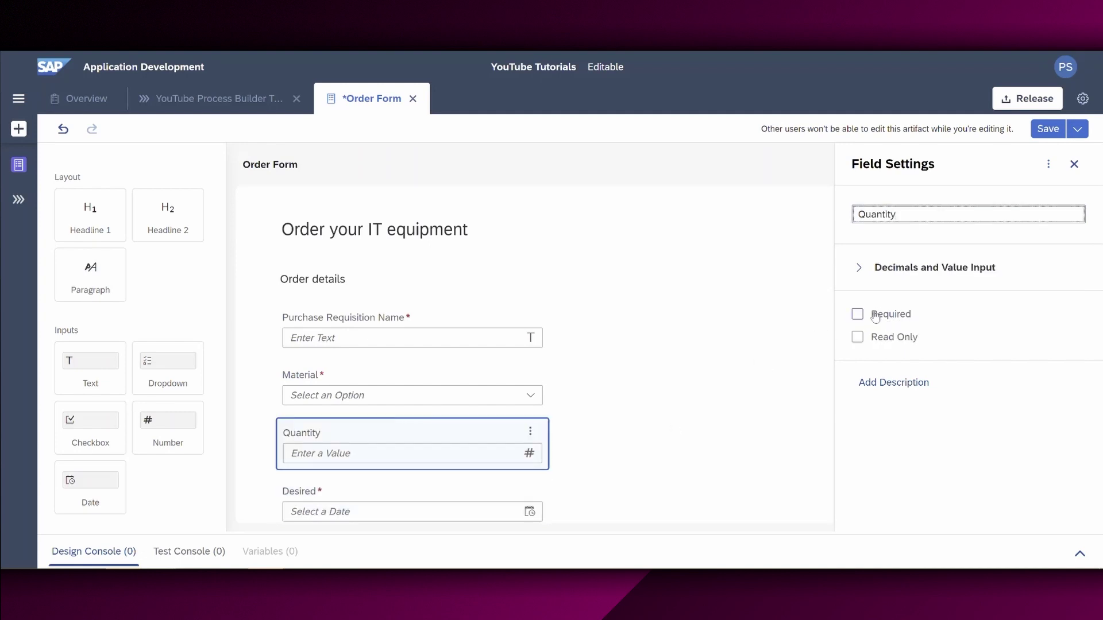
left_click(857, 314)
Step: Add a paragraph below the Desired date field
scroll(597, 403, "down", 1)
scroll(606, 405, "down", 1)
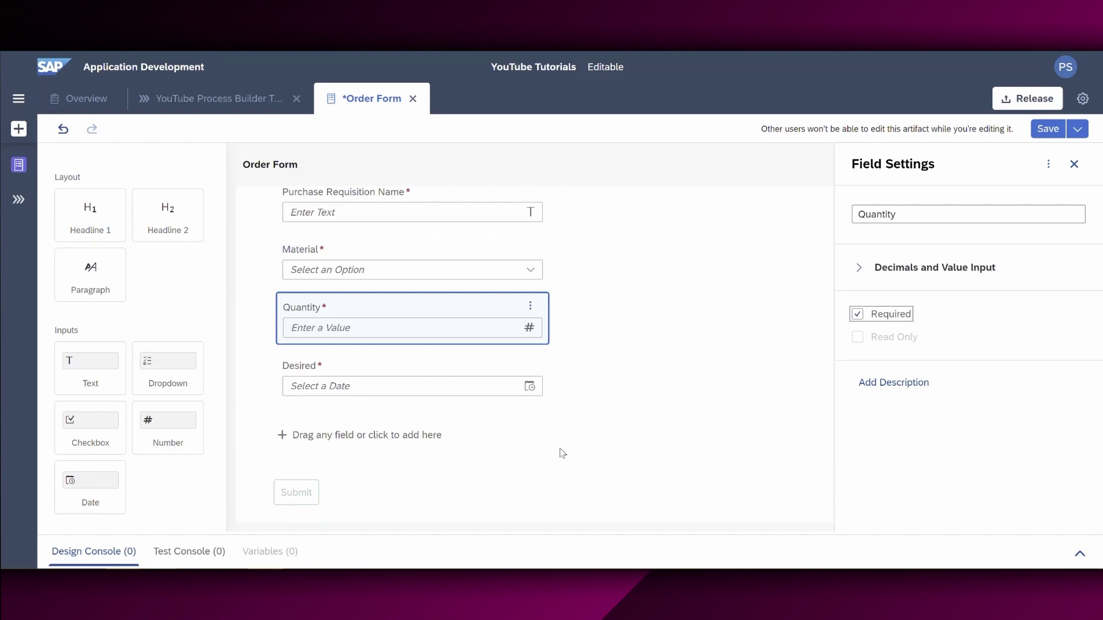
left_click_drag(106, 276, 352, 432)
Step: Type 'Organizational Data' in the paragraph and add a required 'Purchasing Organization' dropdown beneath it
type("Organ")
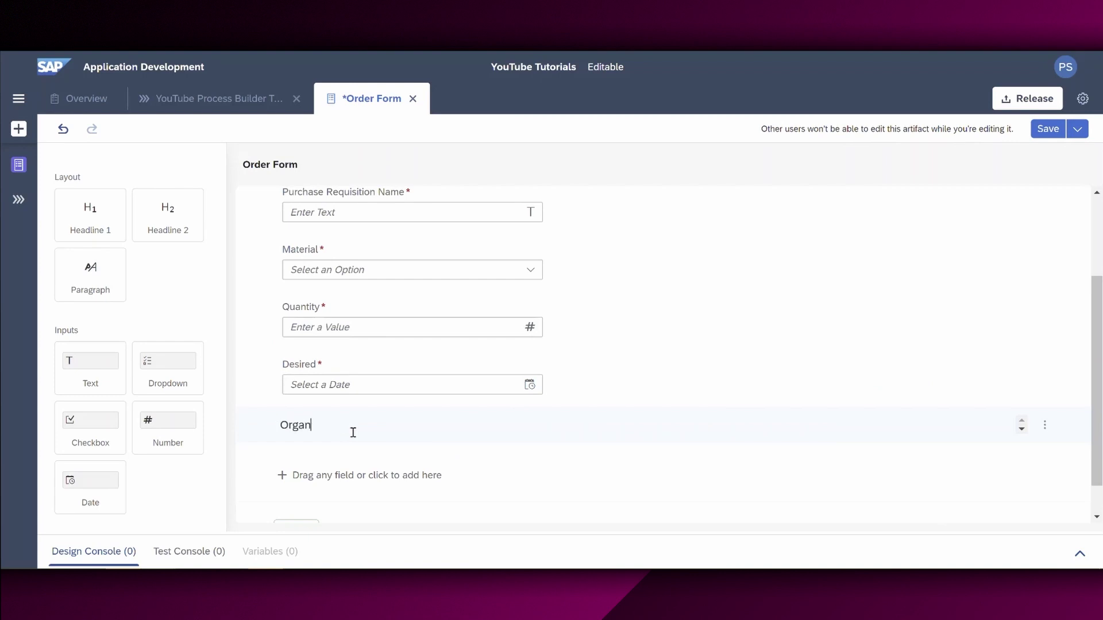
type("izational Data")
left_click_drag(187, 374, 348, 467)
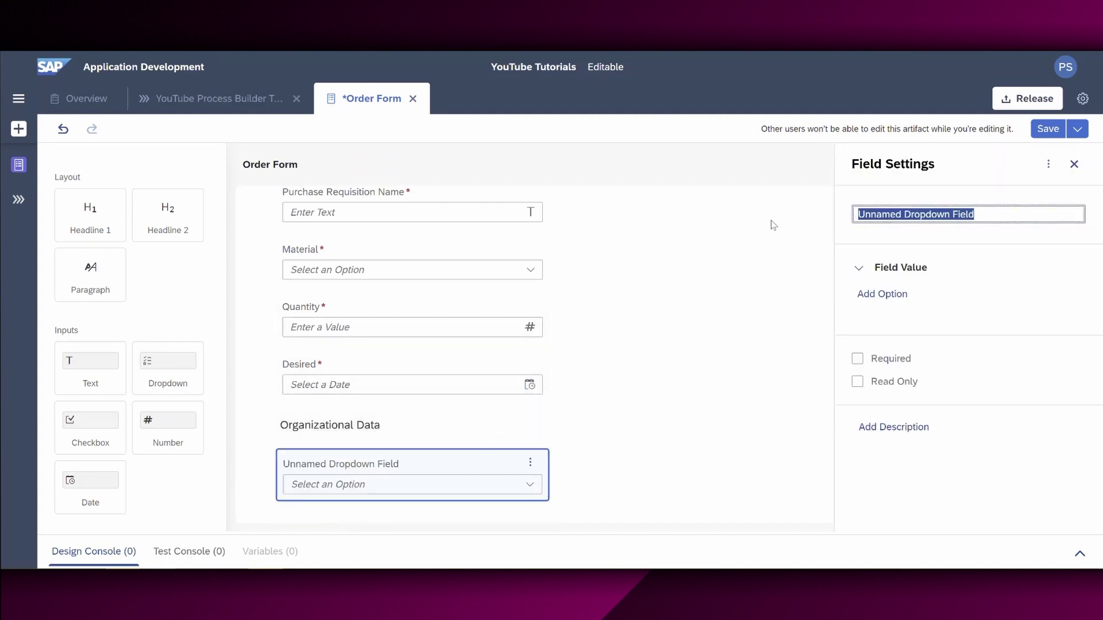
type("Pur")
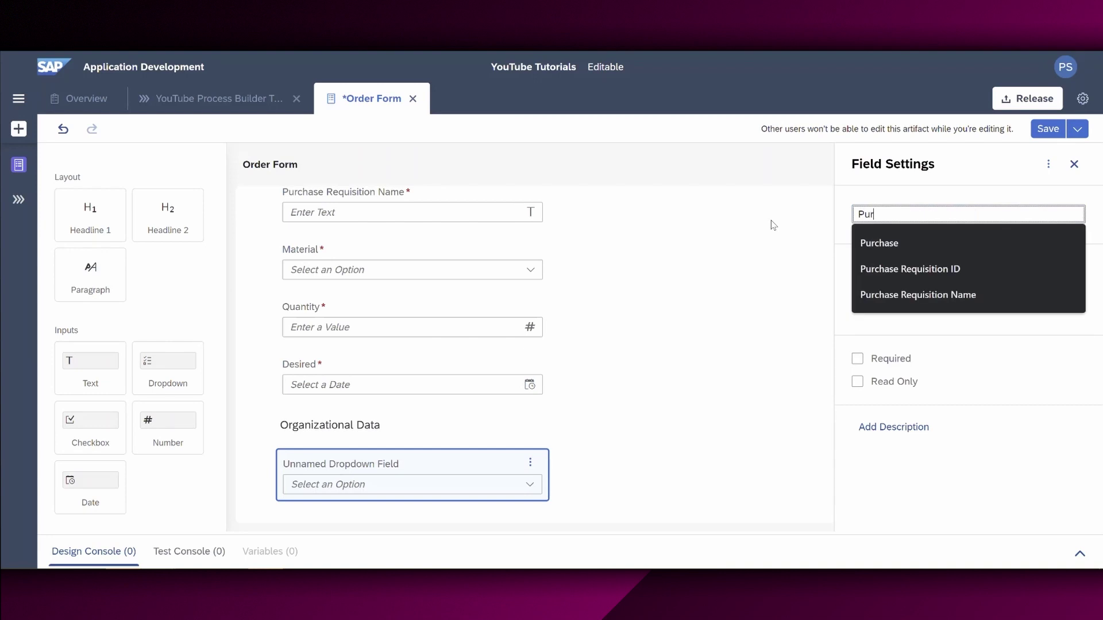
type("chasin")
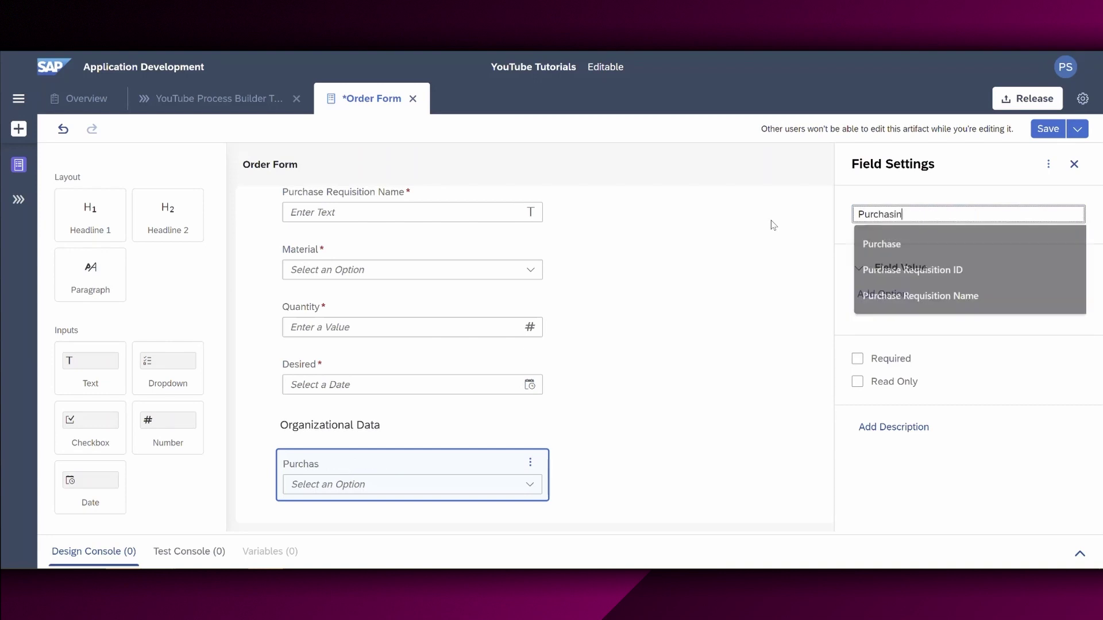
type("g Organization")
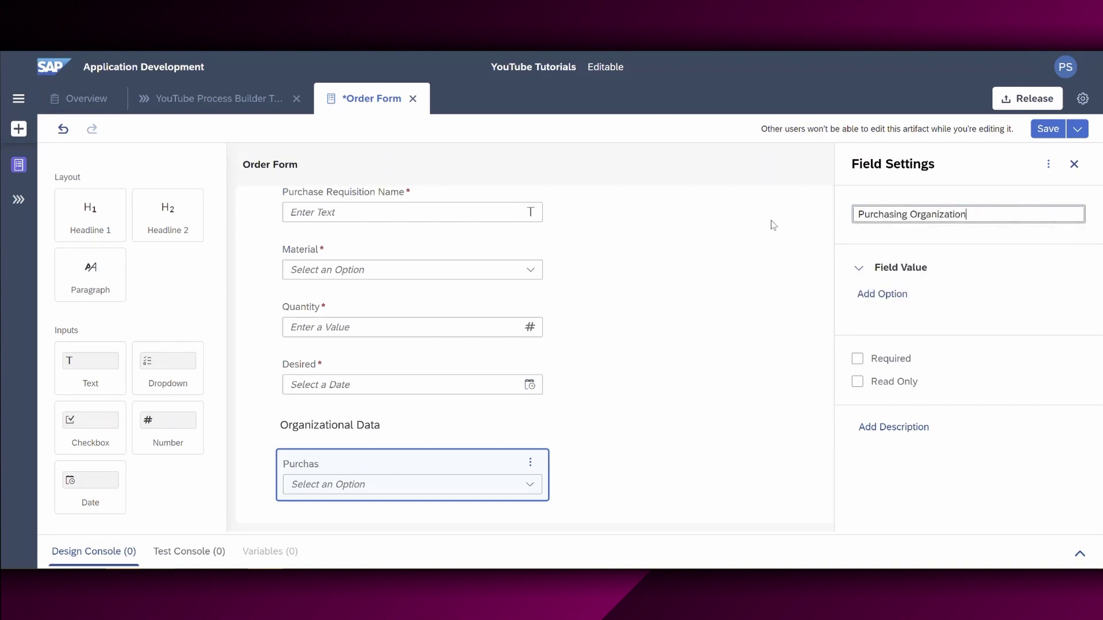
left_click(857, 359)
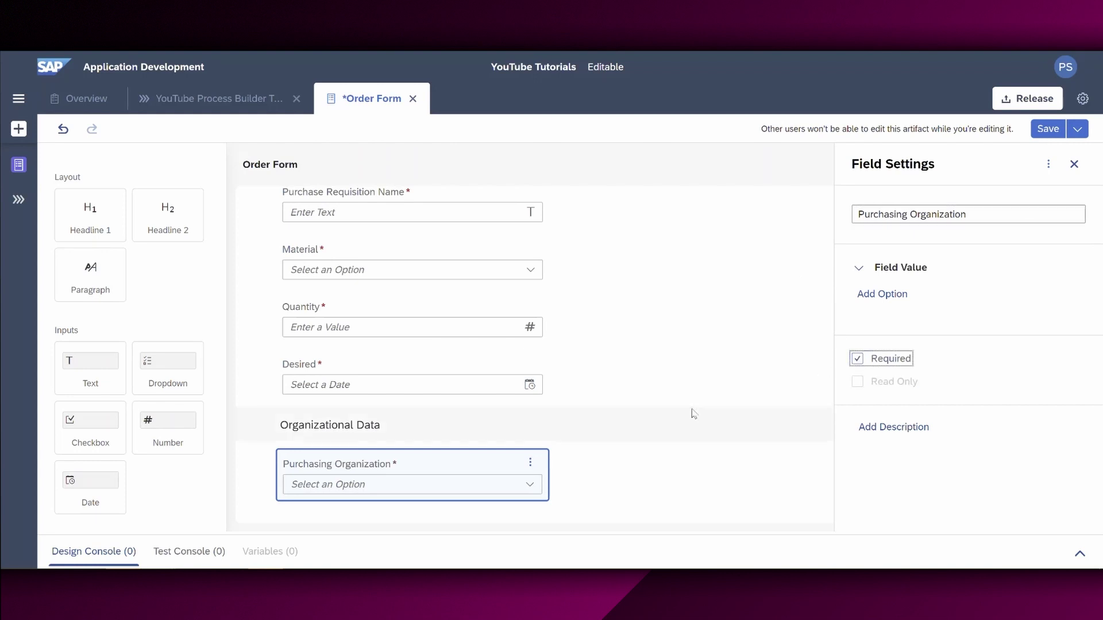
scroll(268, 412, "down", 2)
Step: Add a required 'Purchasing Group' dropdown below Purchasing Organization
left_click_drag(199, 383, 344, 450)
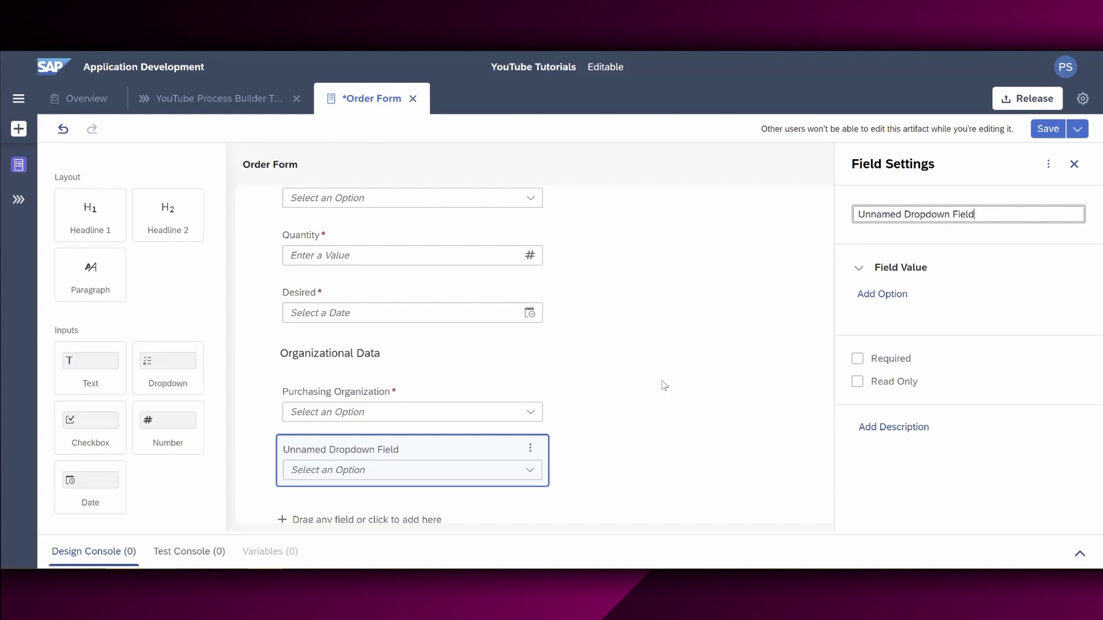
key("ctrl+a")
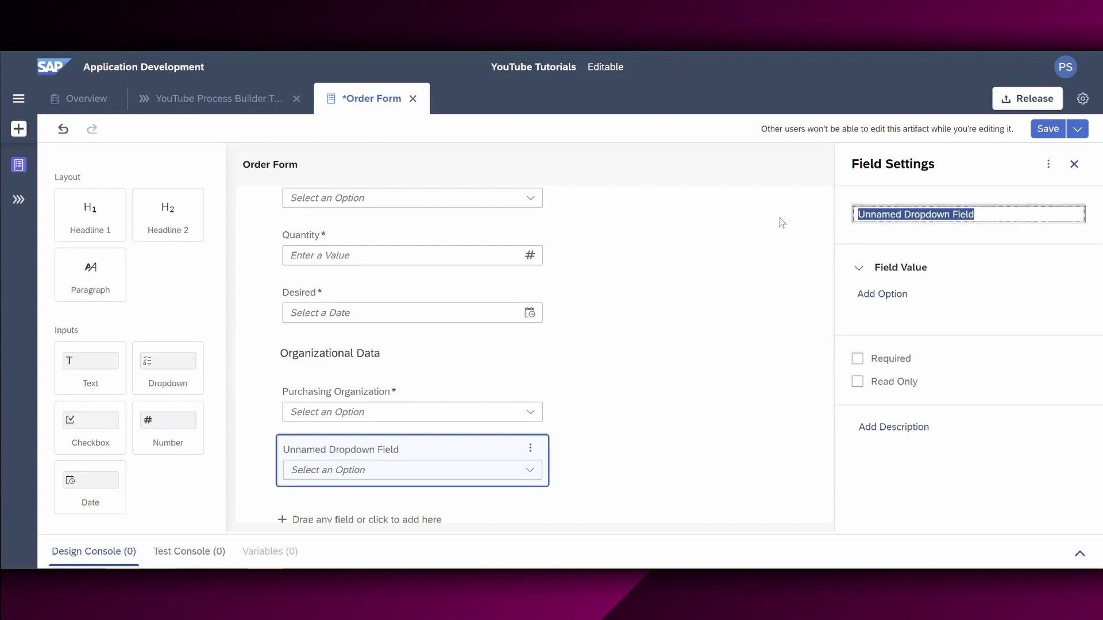
type("Purchasing ")
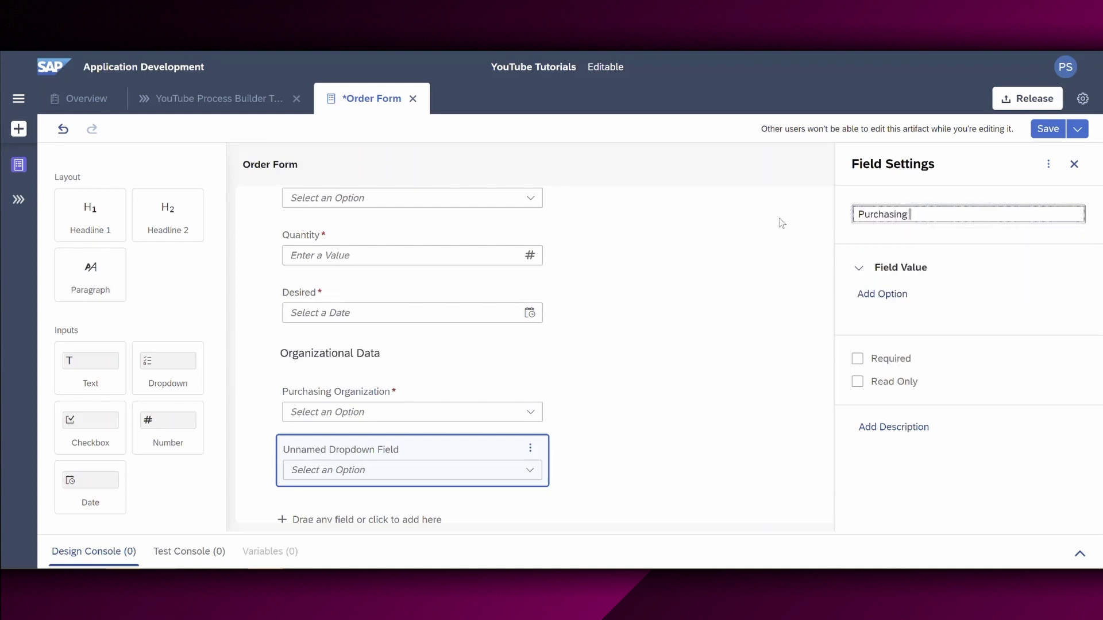
type("Group")
left_click(857, 359)
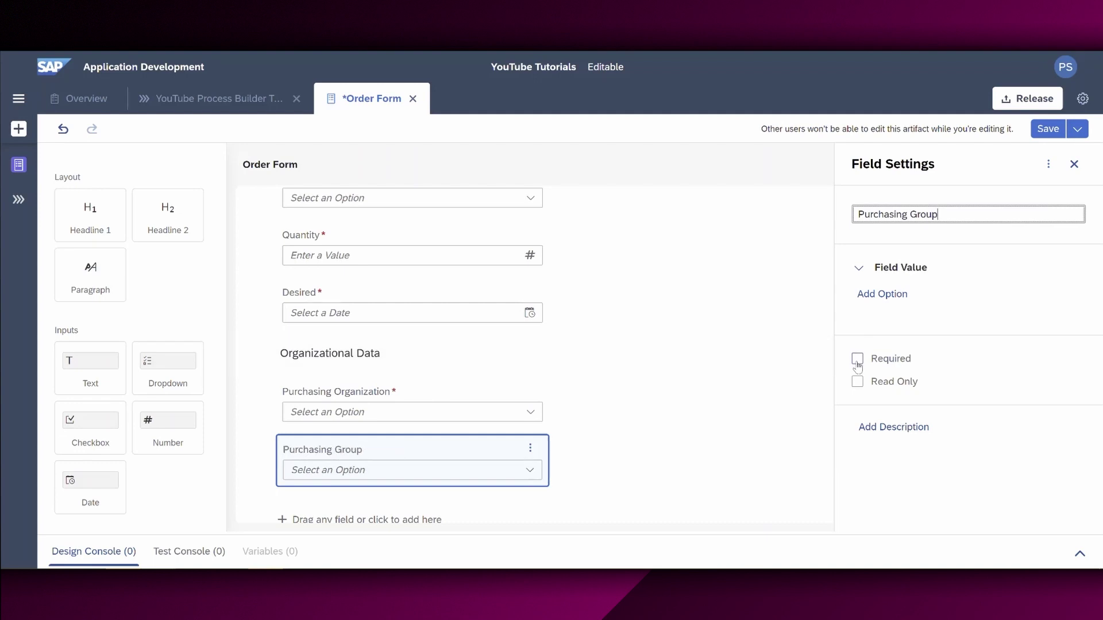
Step: Give the Purchasing Organization dropdown the options 0001 and 0002
left_click(422, 397)
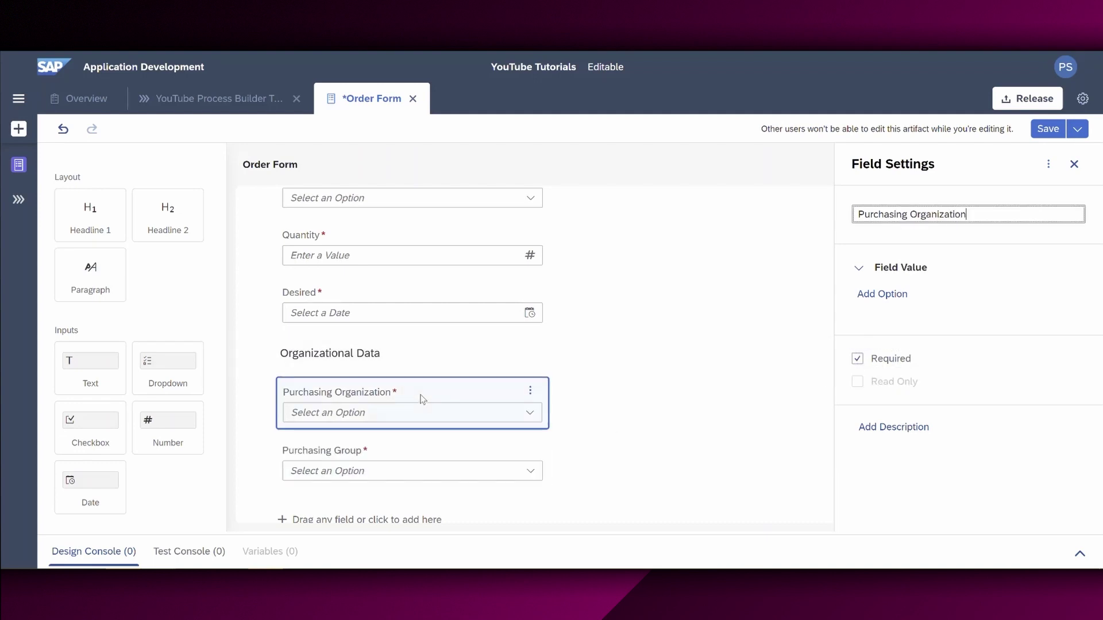
left_click(905, 294)
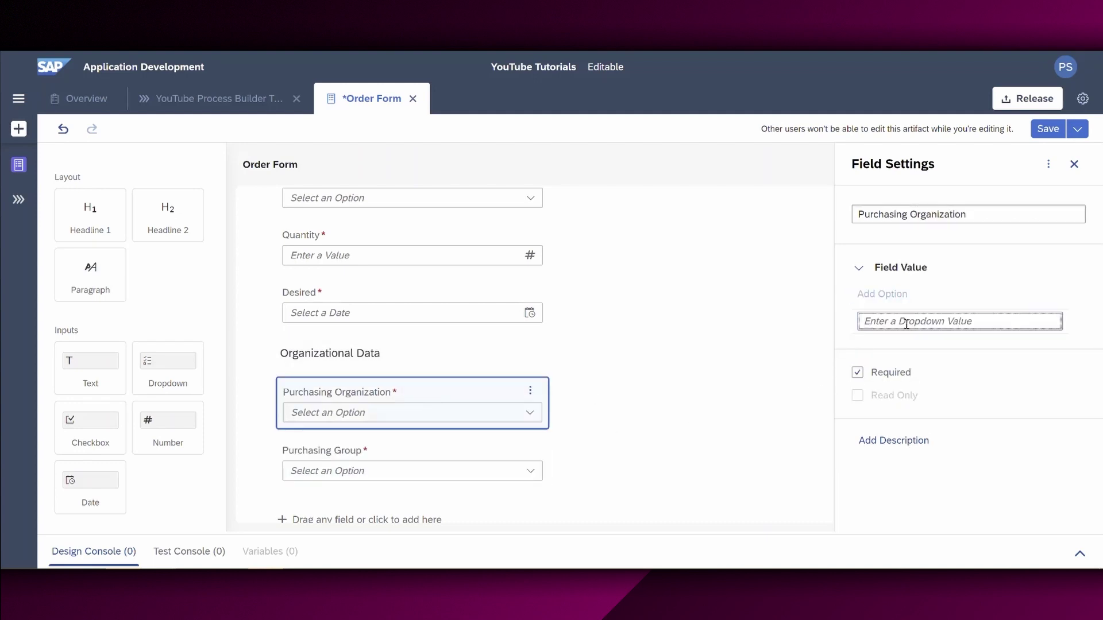
type("0001")
key("Return")
left_click(896, 293)
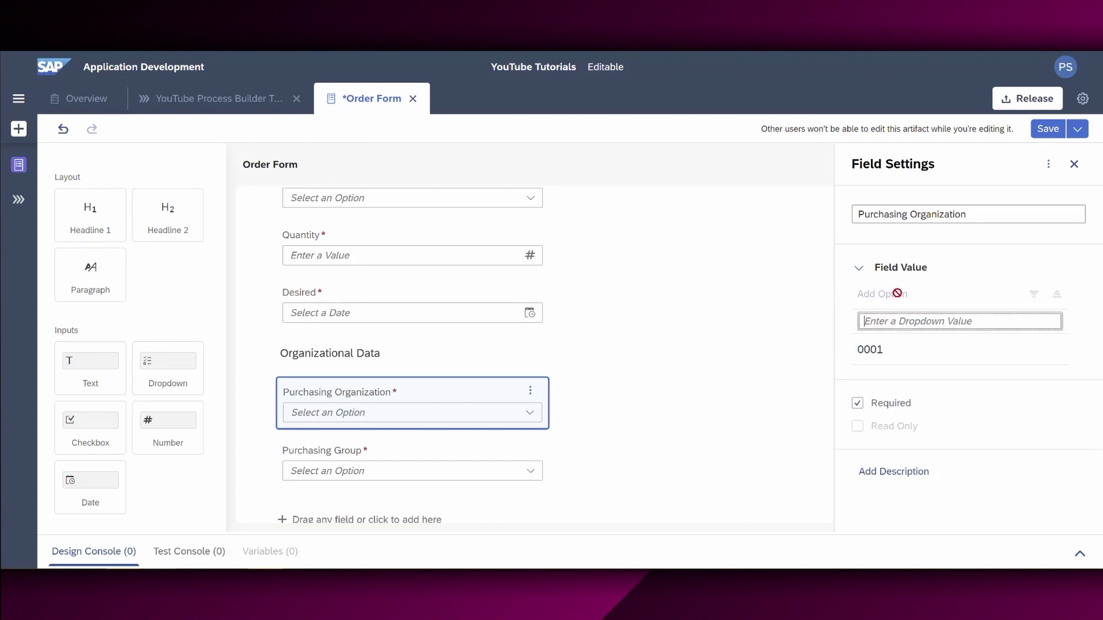
type("0002")
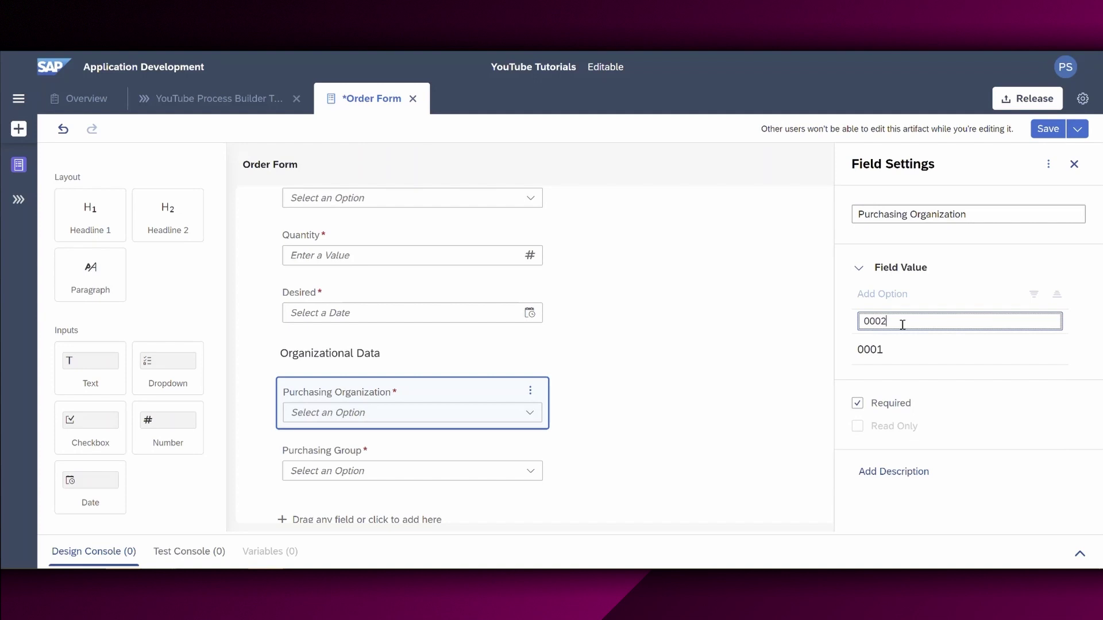
key("Return")
Step: Give the Purchasing Group dropdown the options 0001 and 0002
left_click(497, 457)
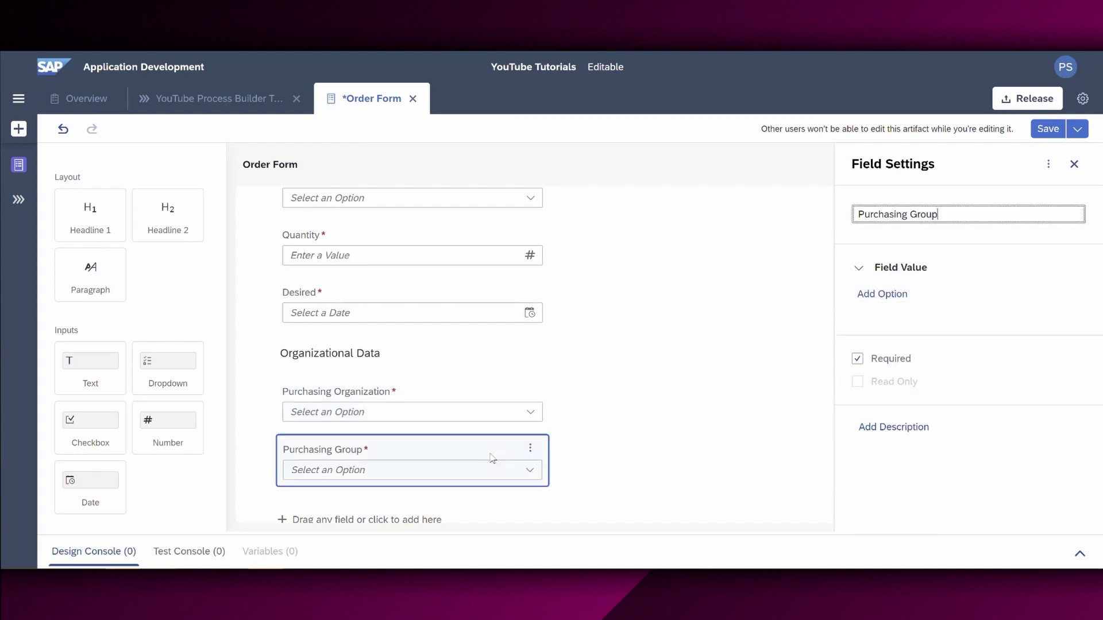
left_click(904, 290)
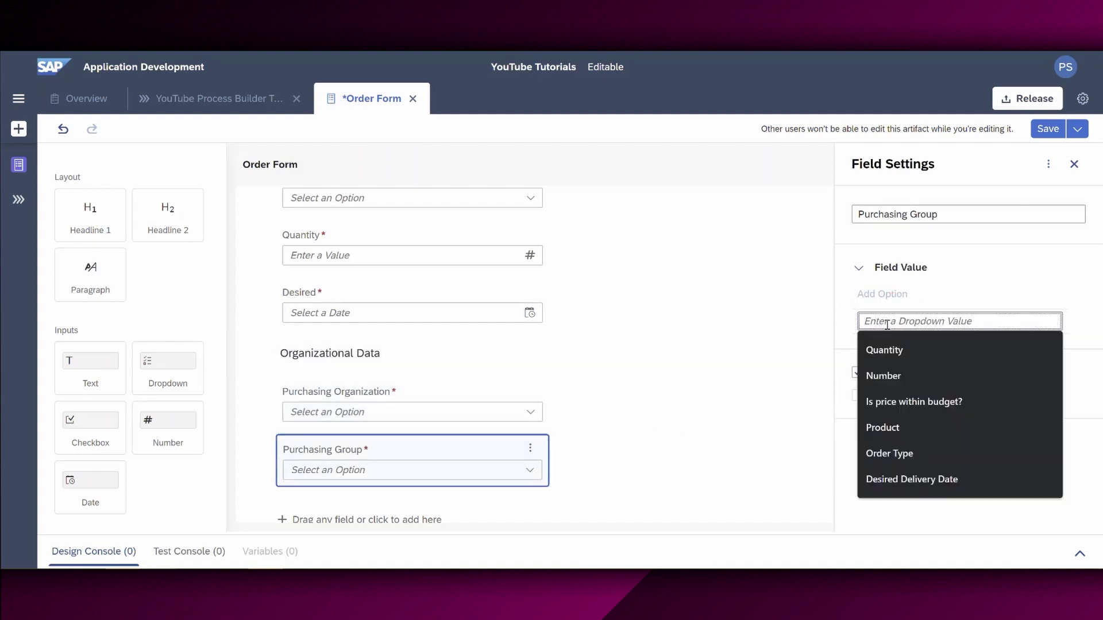
type("0001")
key("Return")
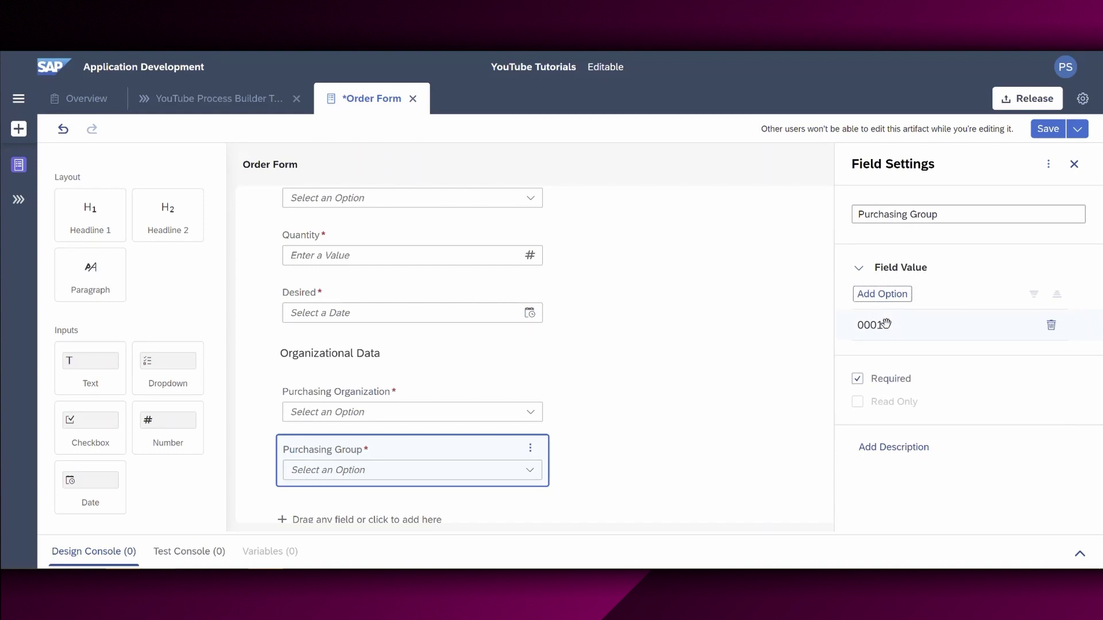
left_click(883, 296)
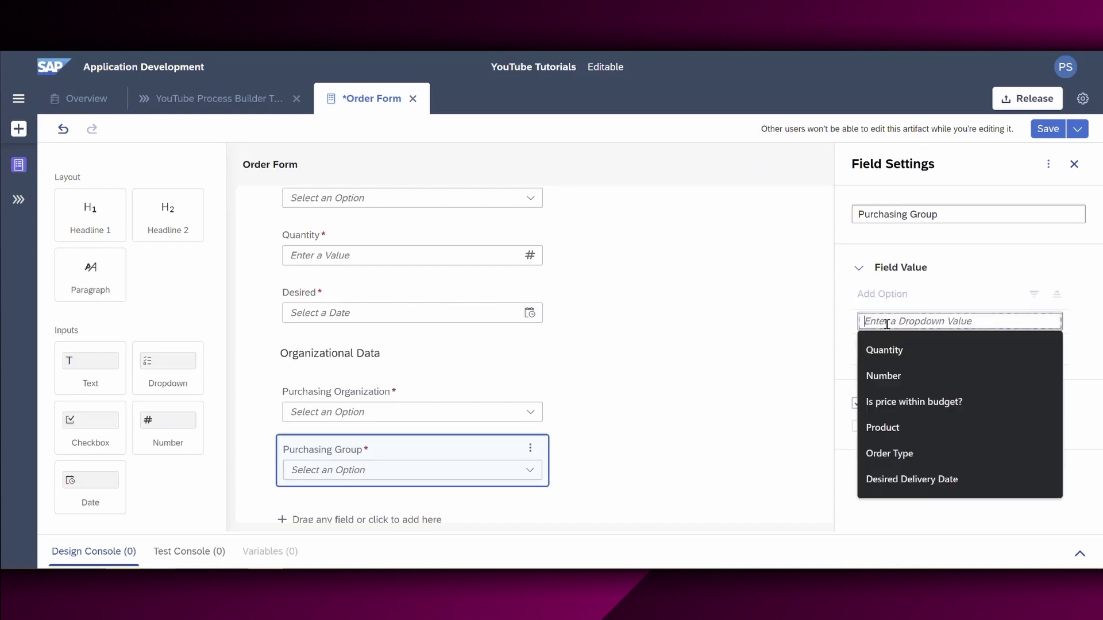
type("0002")
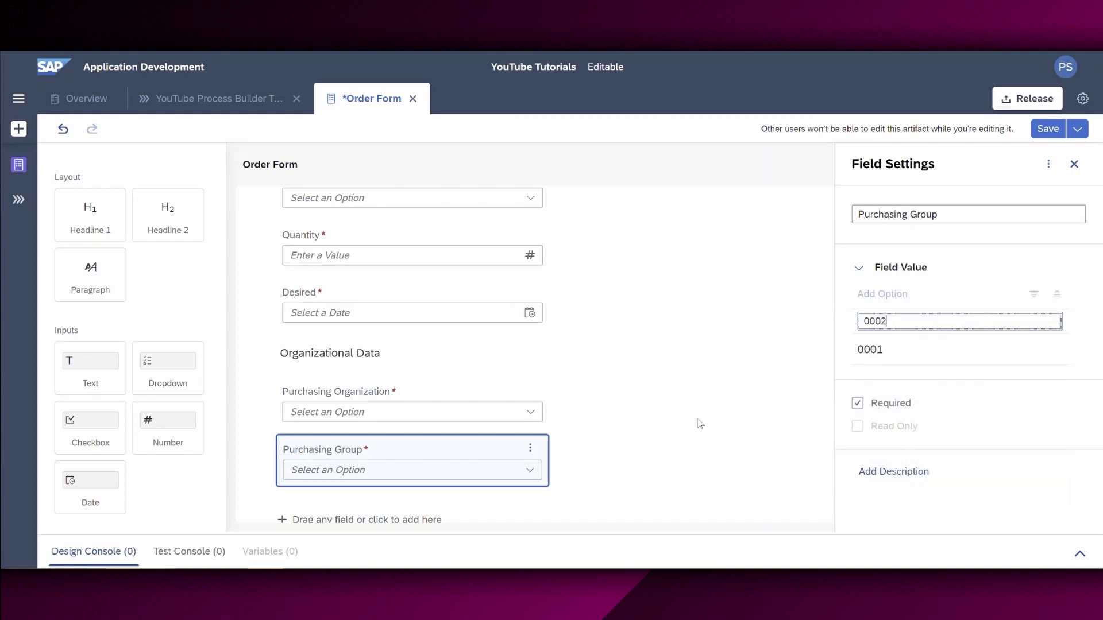
key("Return")
scroll(643, 444, "down", 2)
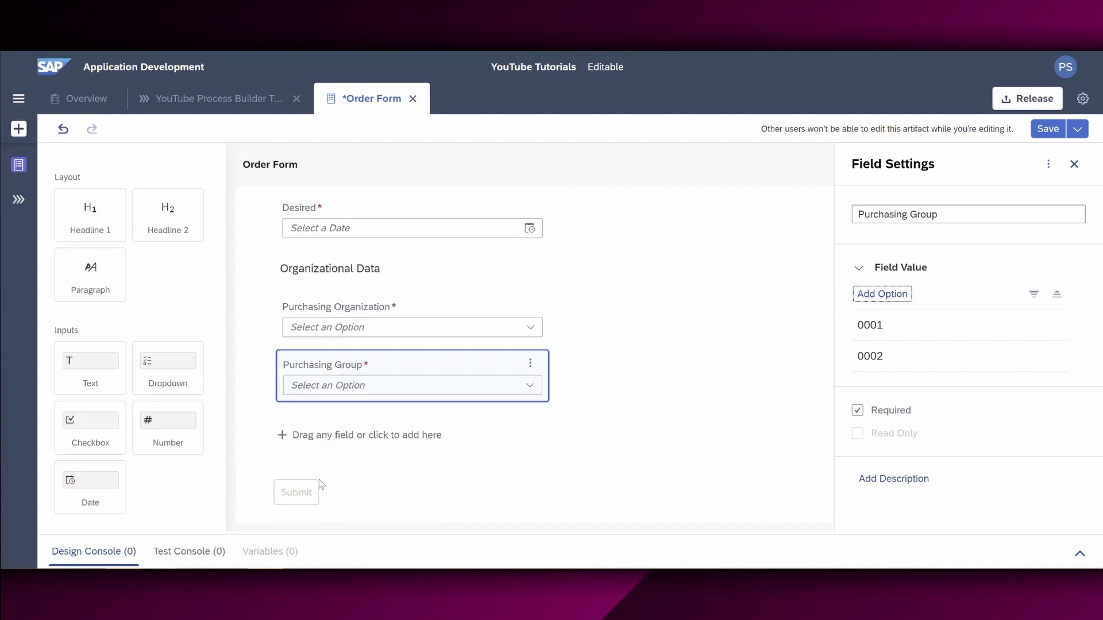
Step: Add a dropdown field named Plant below Purchasing Group
left_click_drag(147, 382, 348, 438)
triple_click(920, 214)
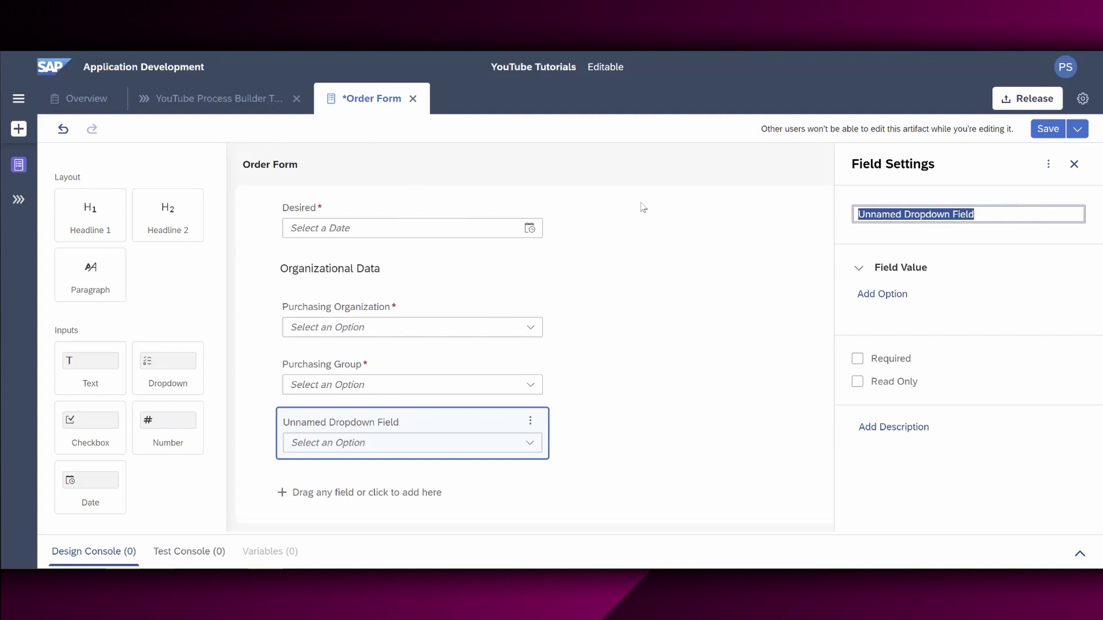
type("Plant")
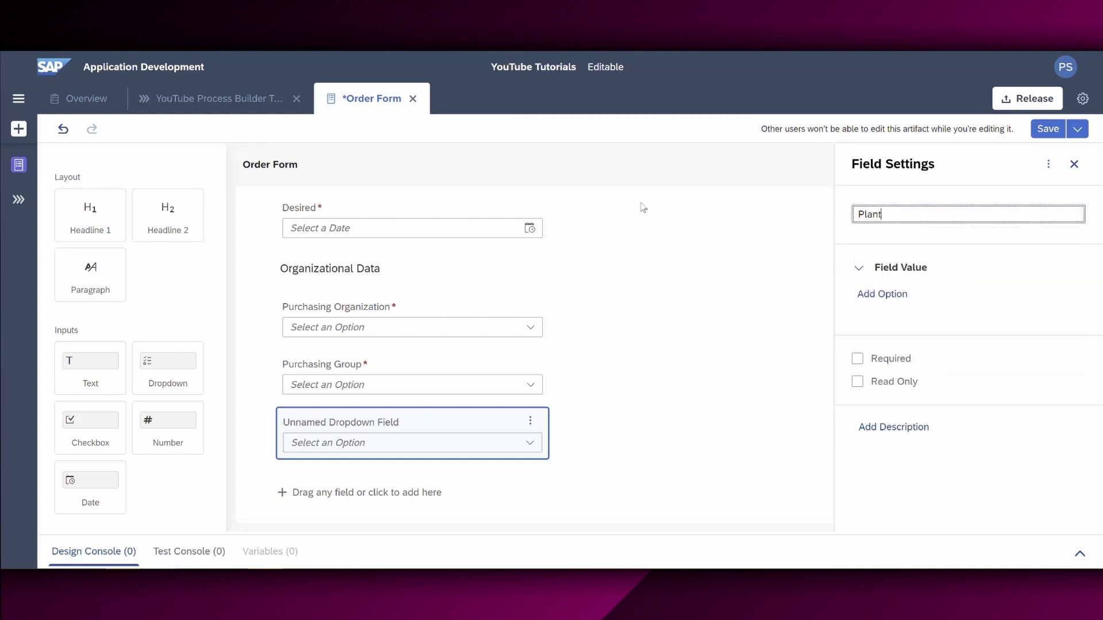
Step: Give the Plant dropdown the options 1710 and 1720
left_click(867, 294)
left_click(873, 322)
type("1710")
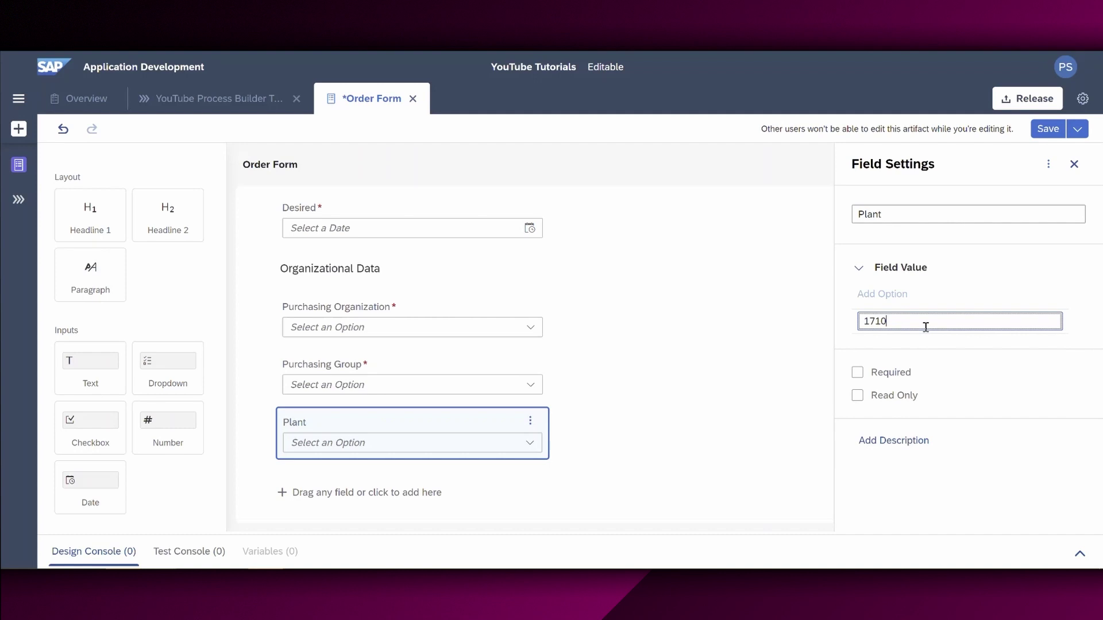
key("Return")
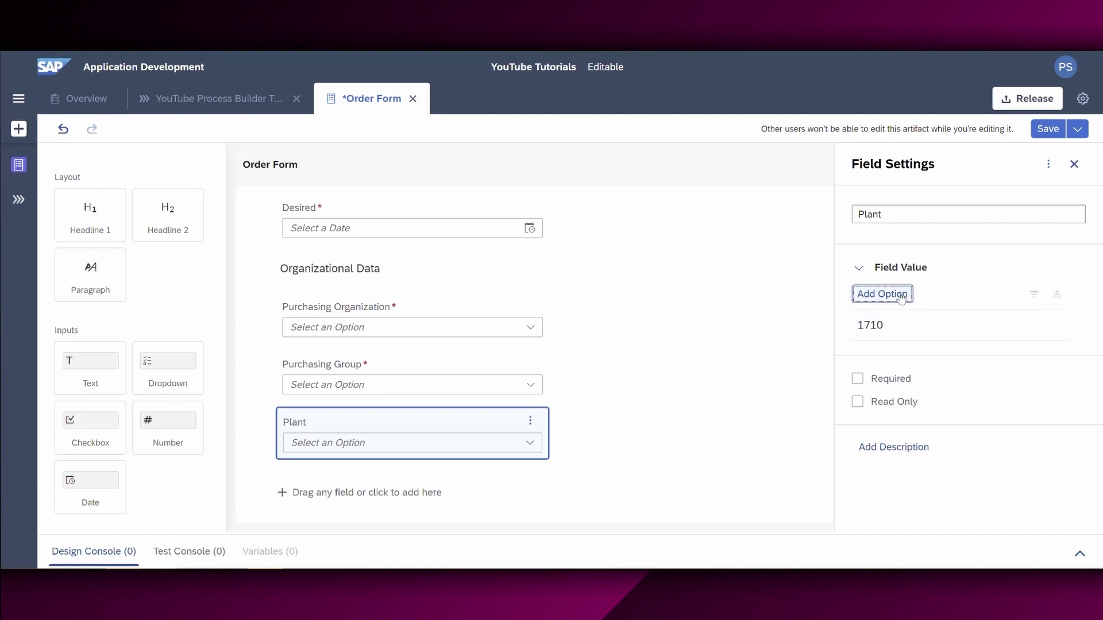
type("1720")
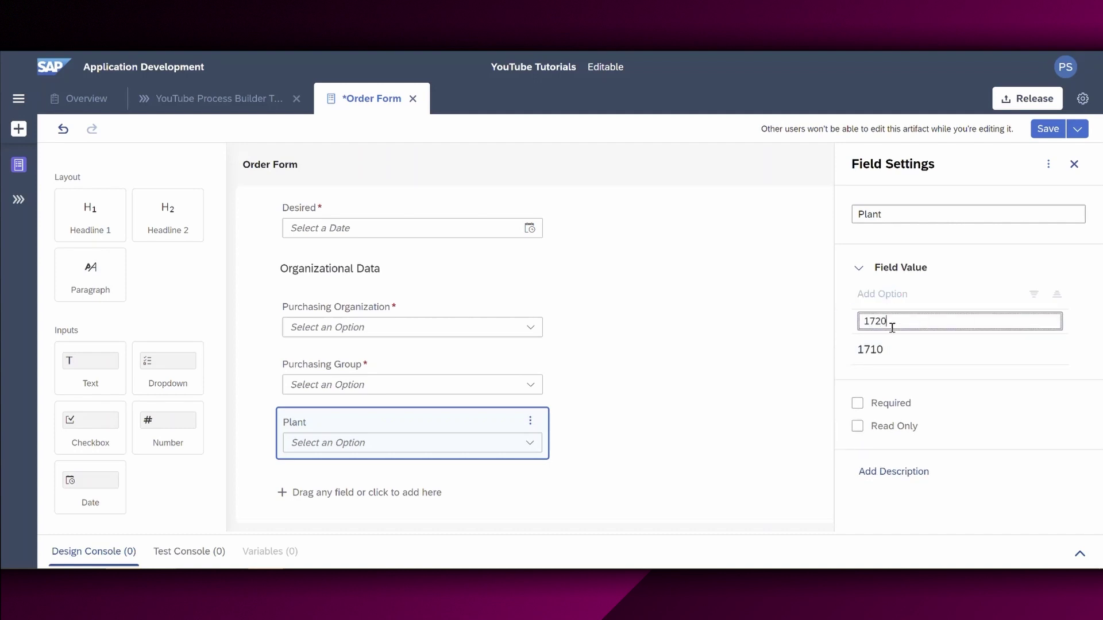
key("Return")
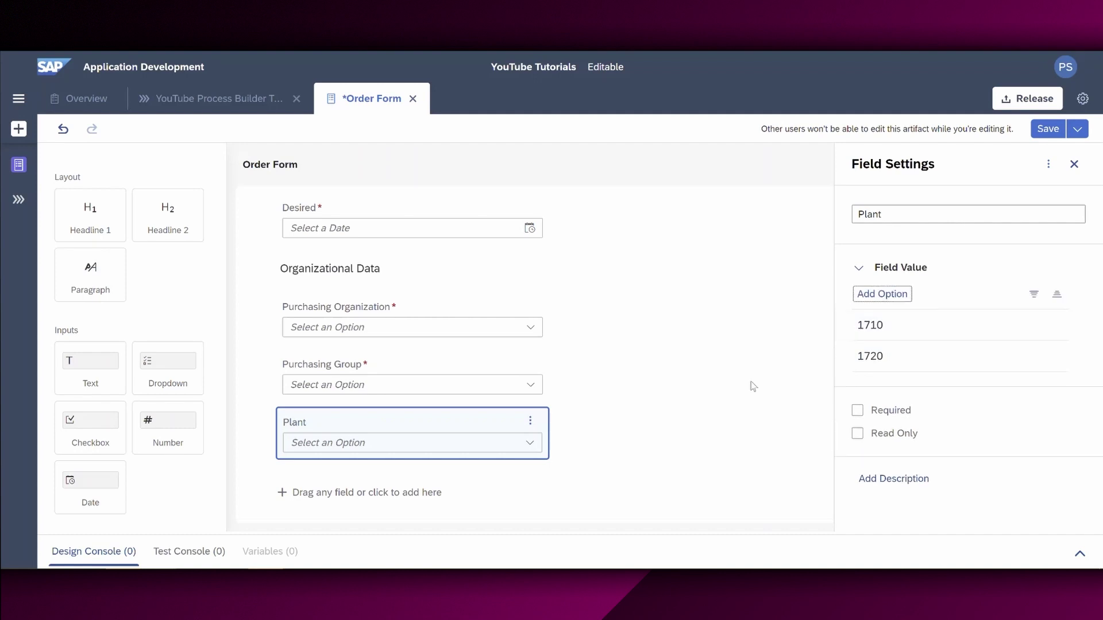
scroll(692, 381, "up", 1)
scroll(692, 381, "up", 2)
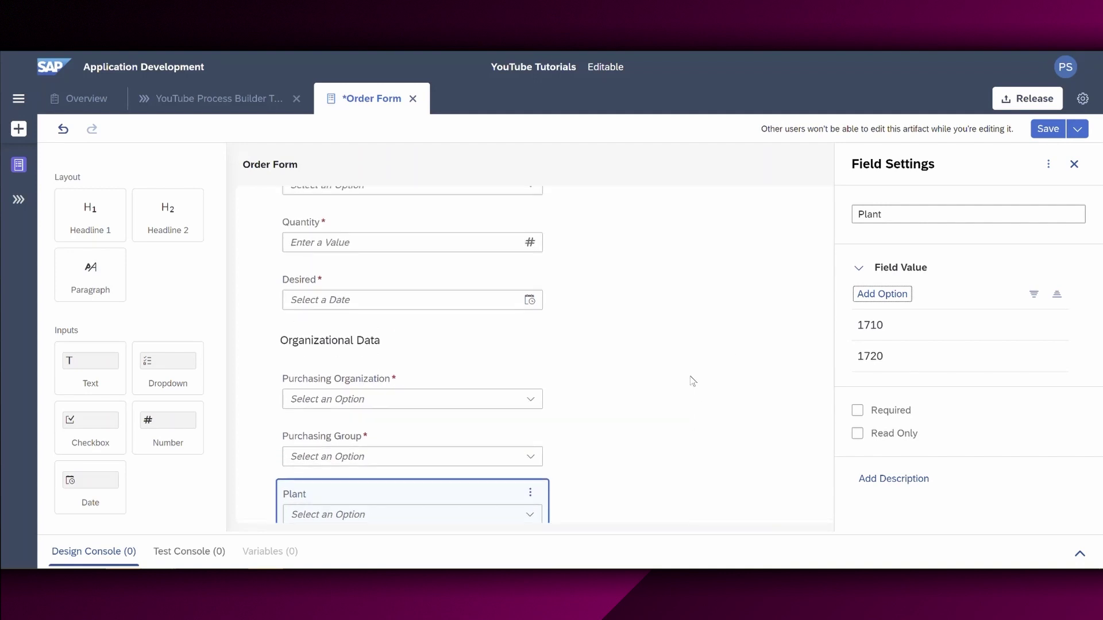
scroll(693, 381, "up", 5)
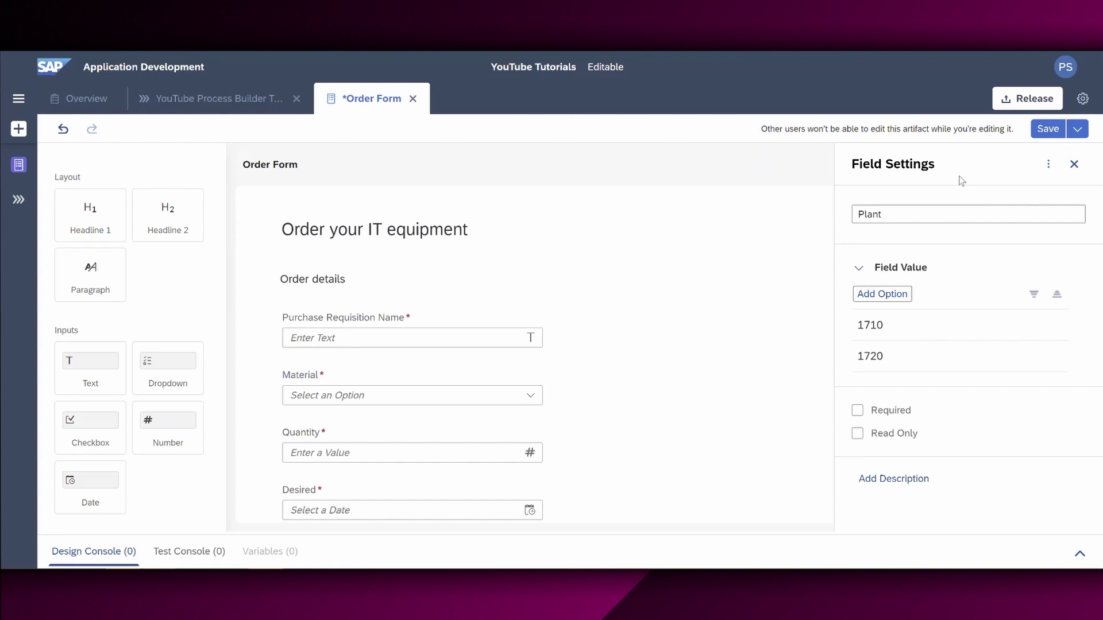
Step: Save the Order Form and close it to return to the process builder
left_click(1043, 131)
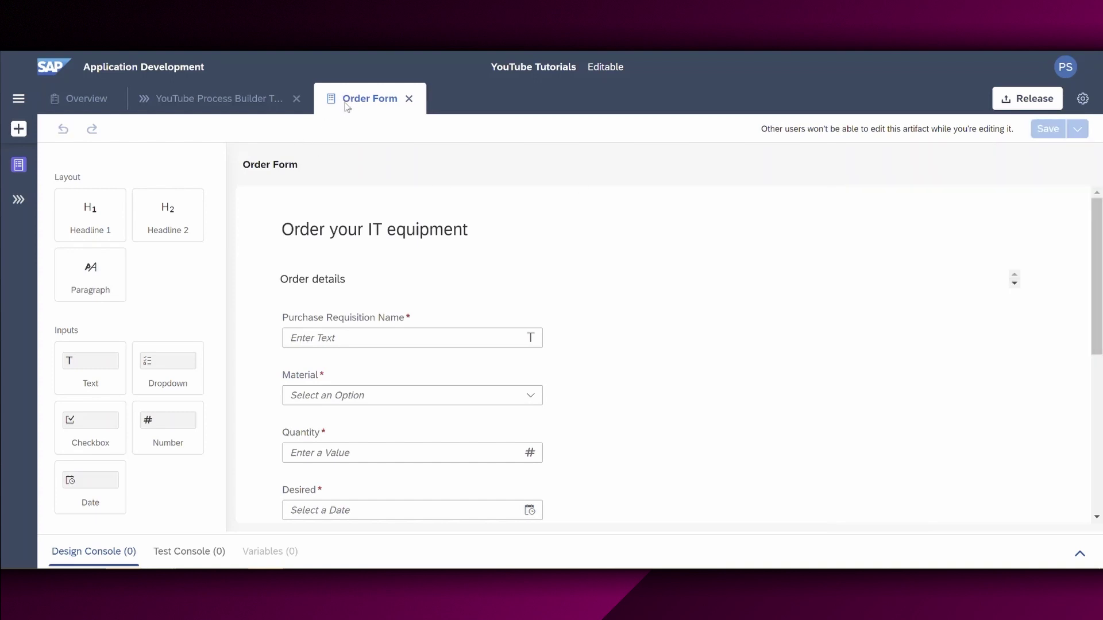
left_click(409, 100)
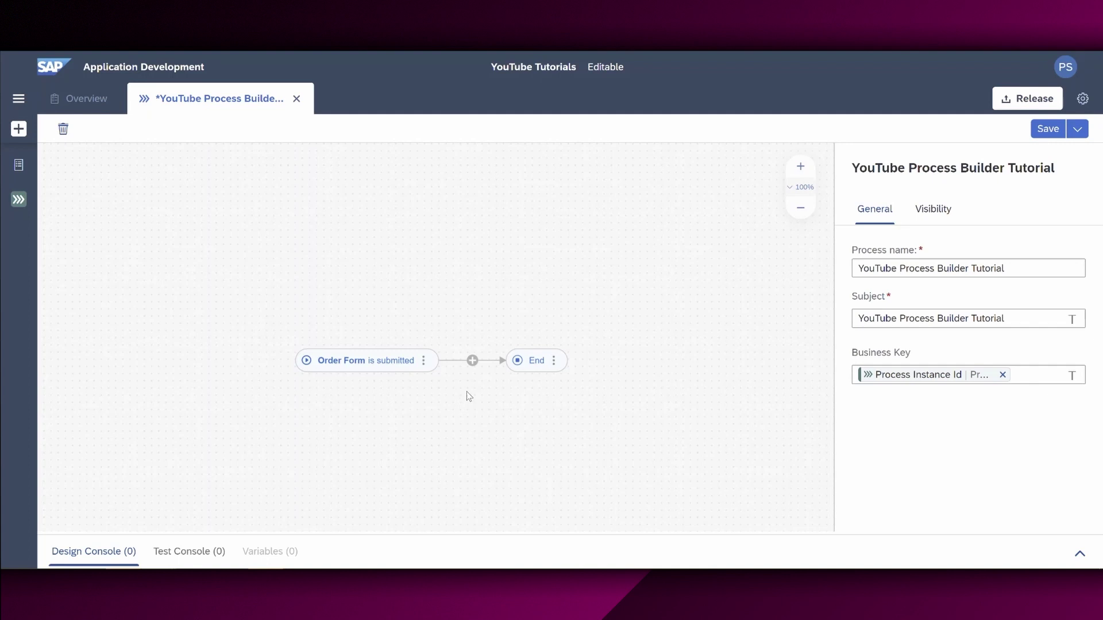
Step: Insert the Purchase Requisition action from the library after the Order Form trigger
left_click(472, 360)
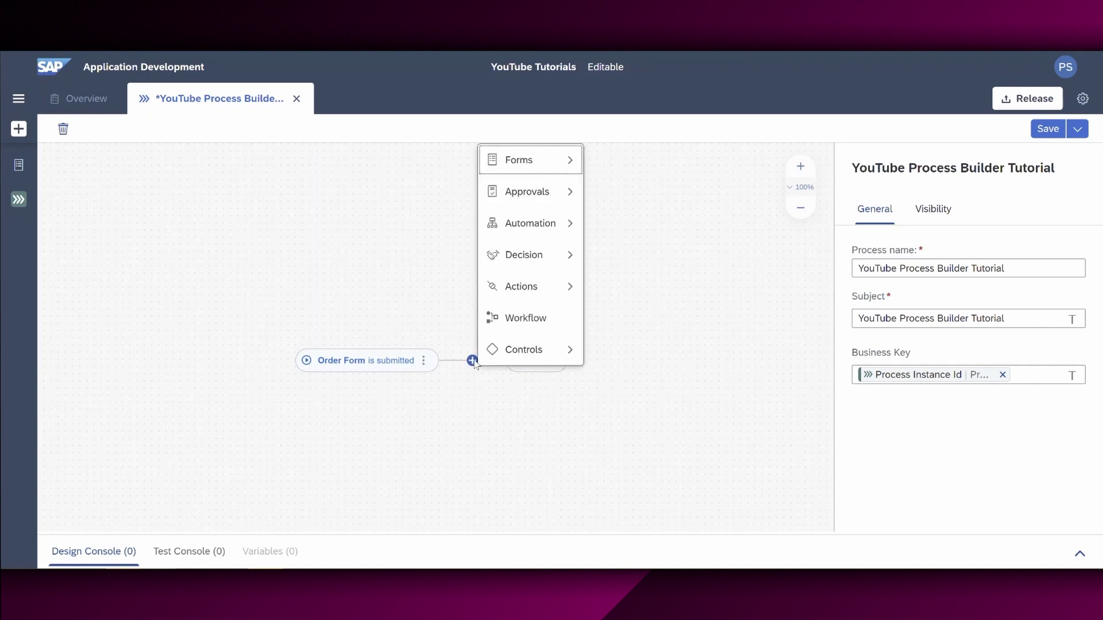
mouse_move(546, 288)
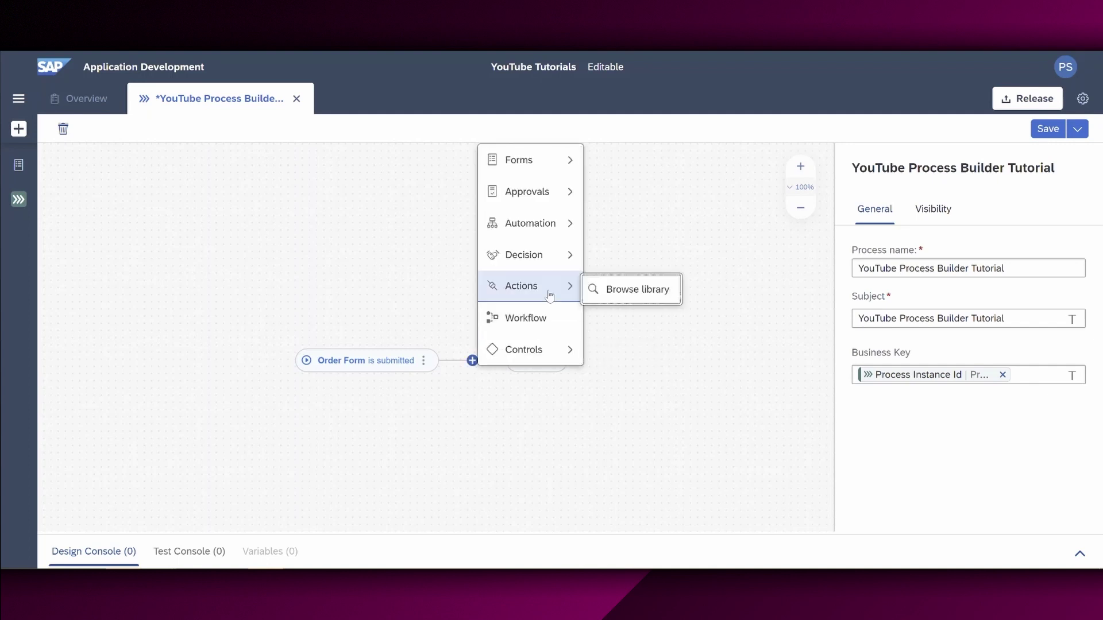
left_click(637, 289)
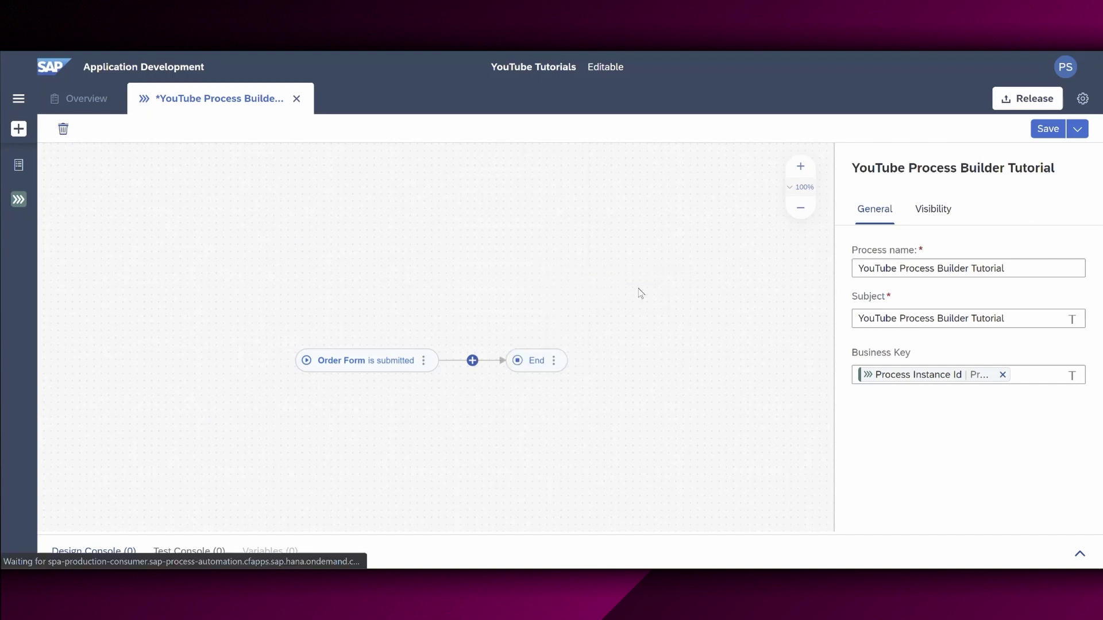
left_click(560, 145)
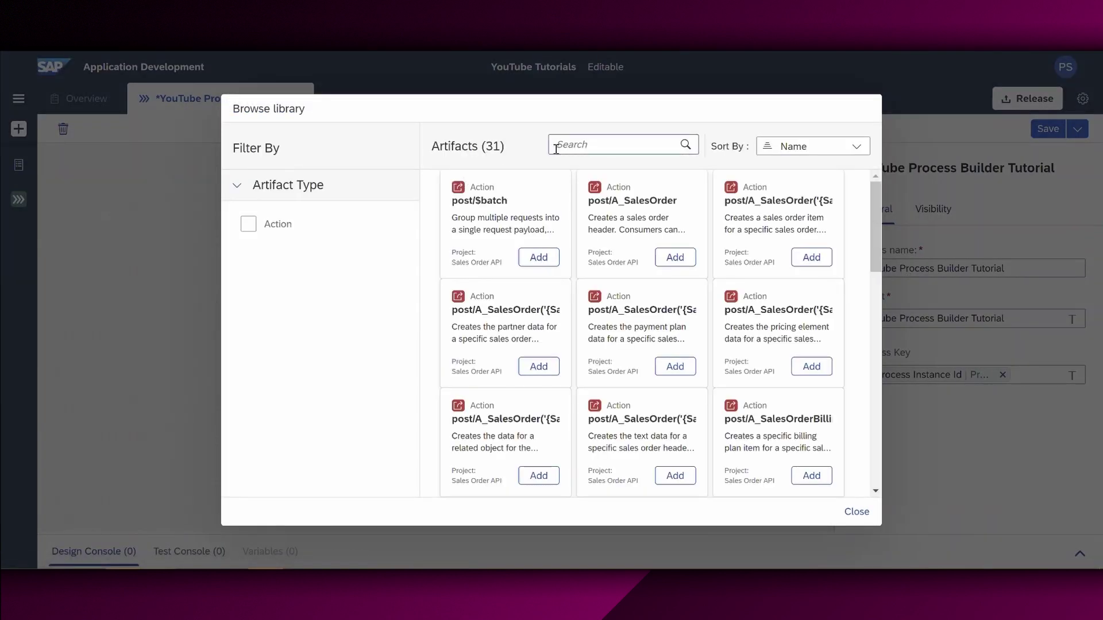
type("purvh")
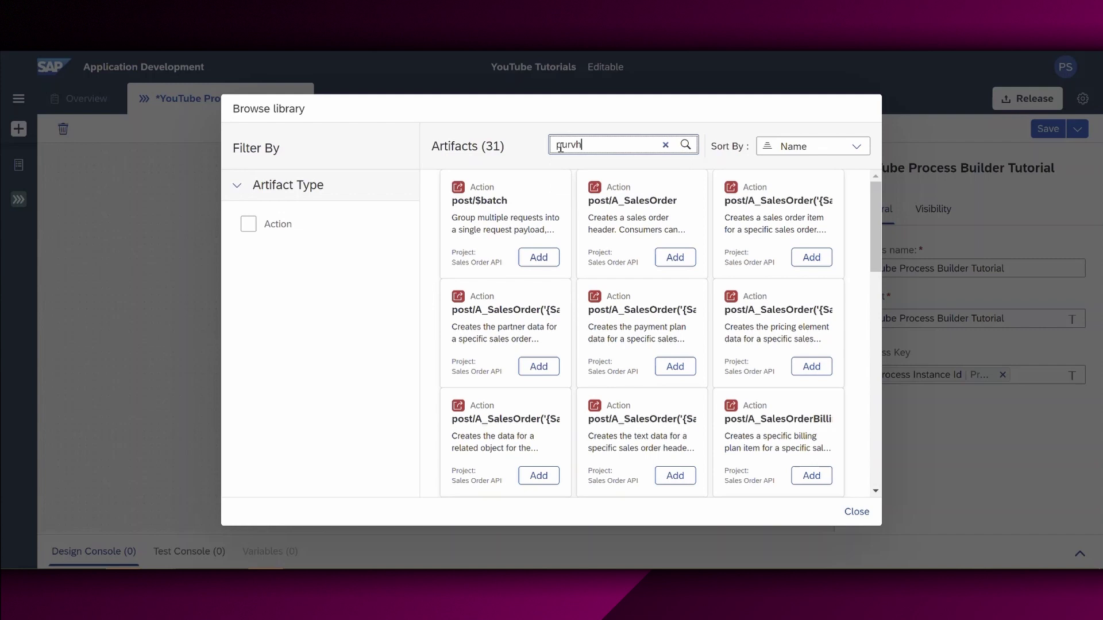
key("BackSpace")
key("BackSpace")
type("chase")
key("Return")
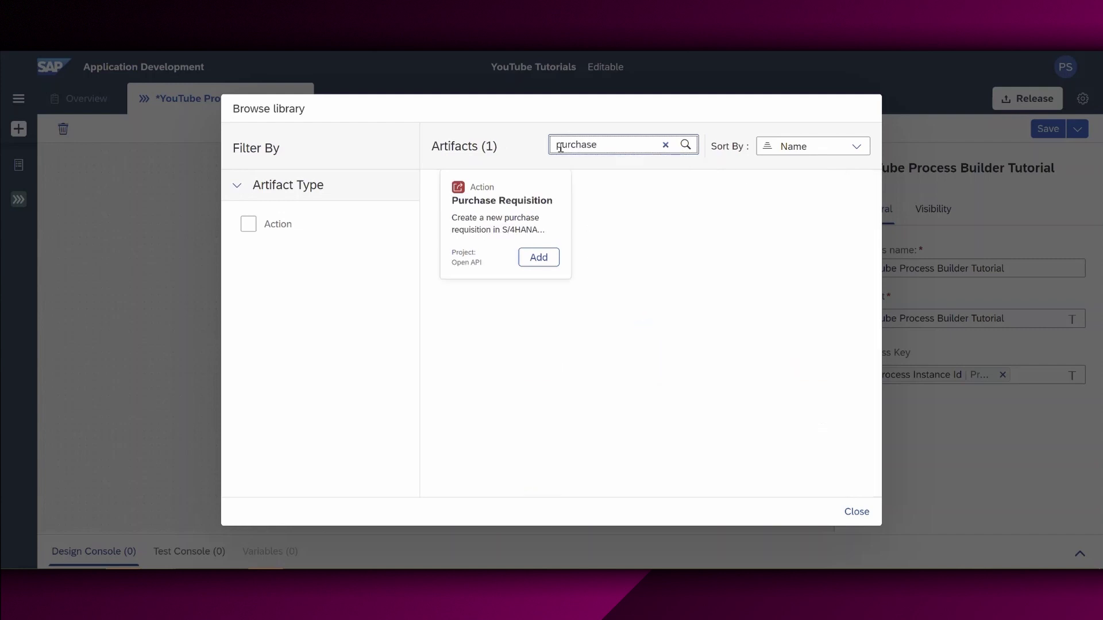
left_click(545, 257)
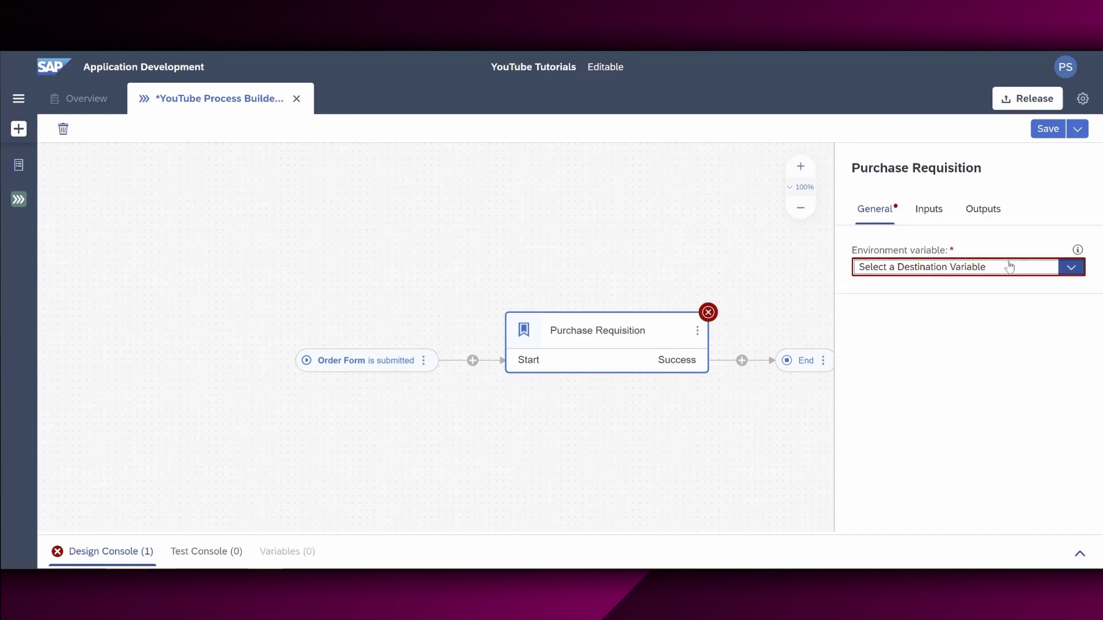
Step: Set destination S4HanaCloud, mapping DeliveryDate to Desired and Description to Purchase Requisition Name
left_click(1011, 267)
left_click(904, 313)
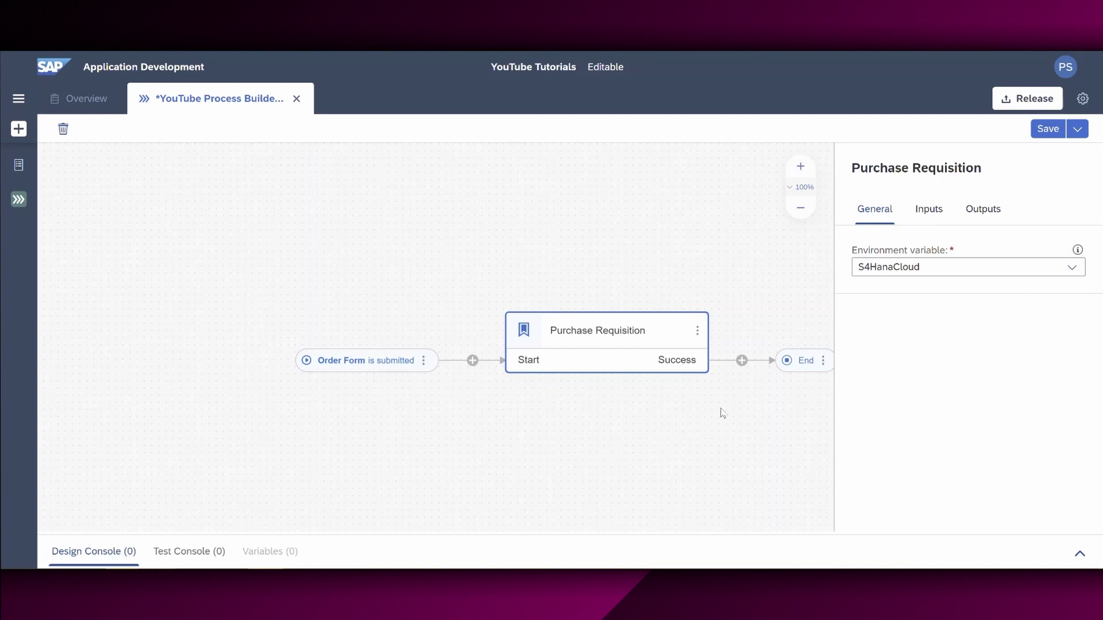
left_click(934, 214)
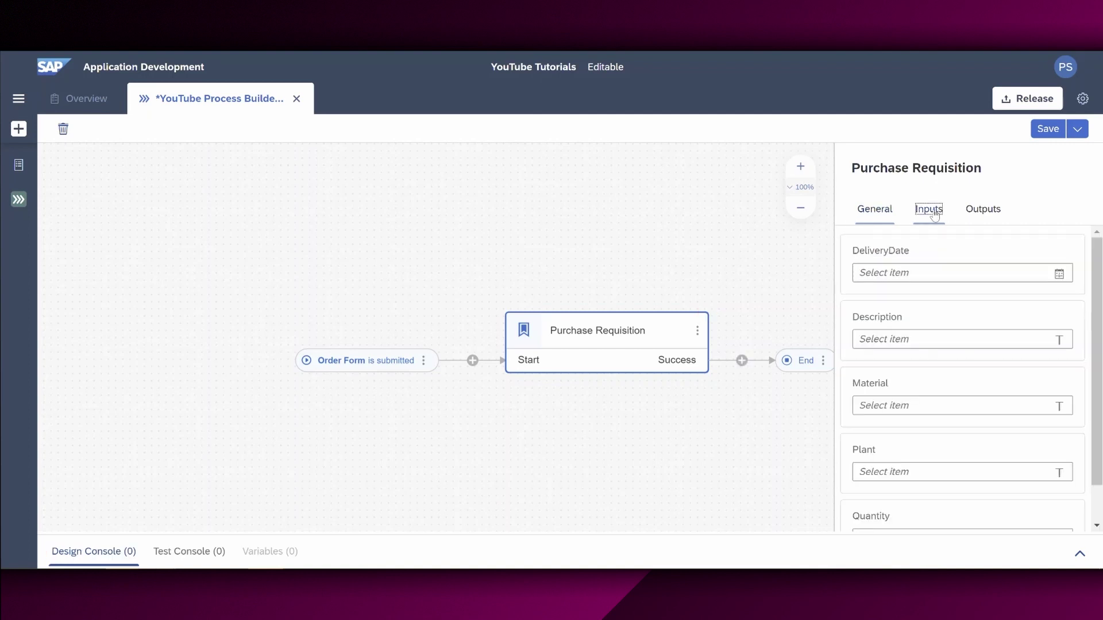
left_click(1058, 274)
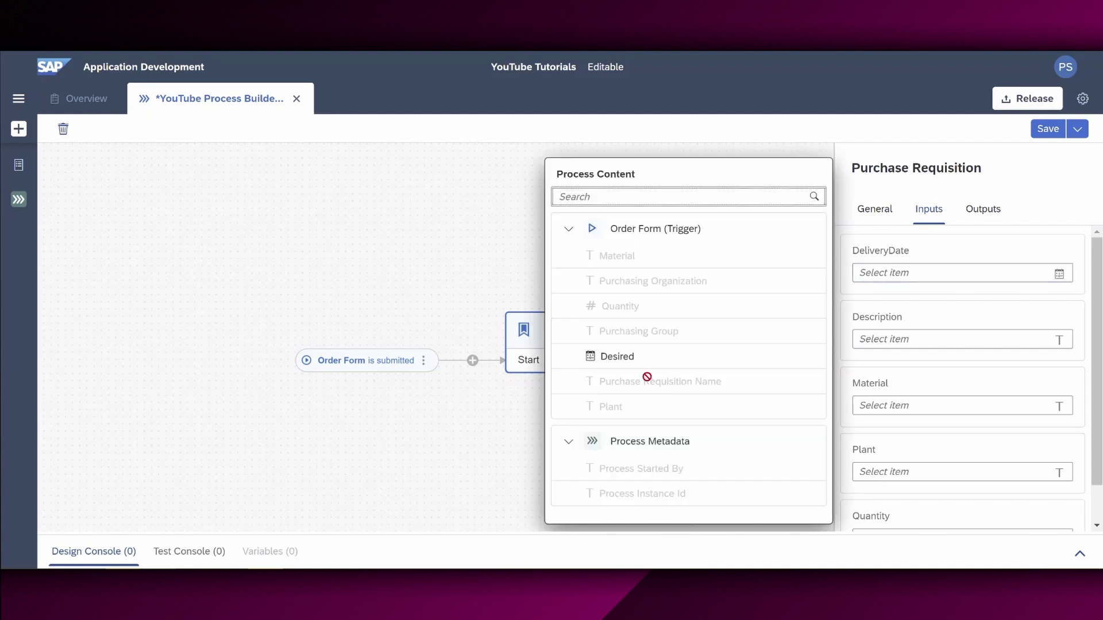
left_click(618, 356)
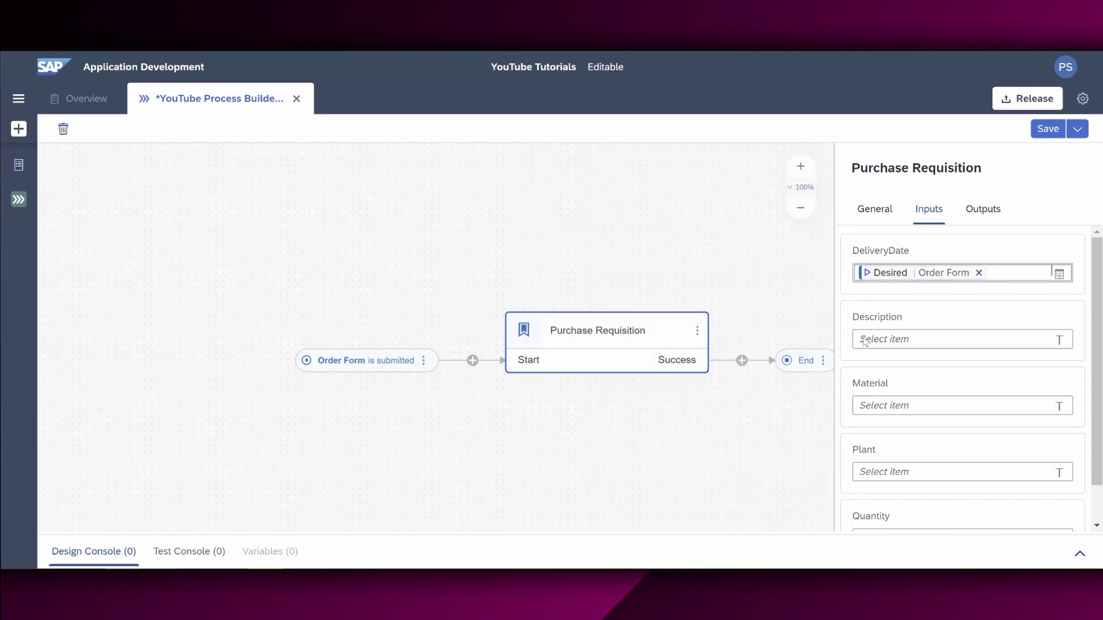
left_click(1058, 340)
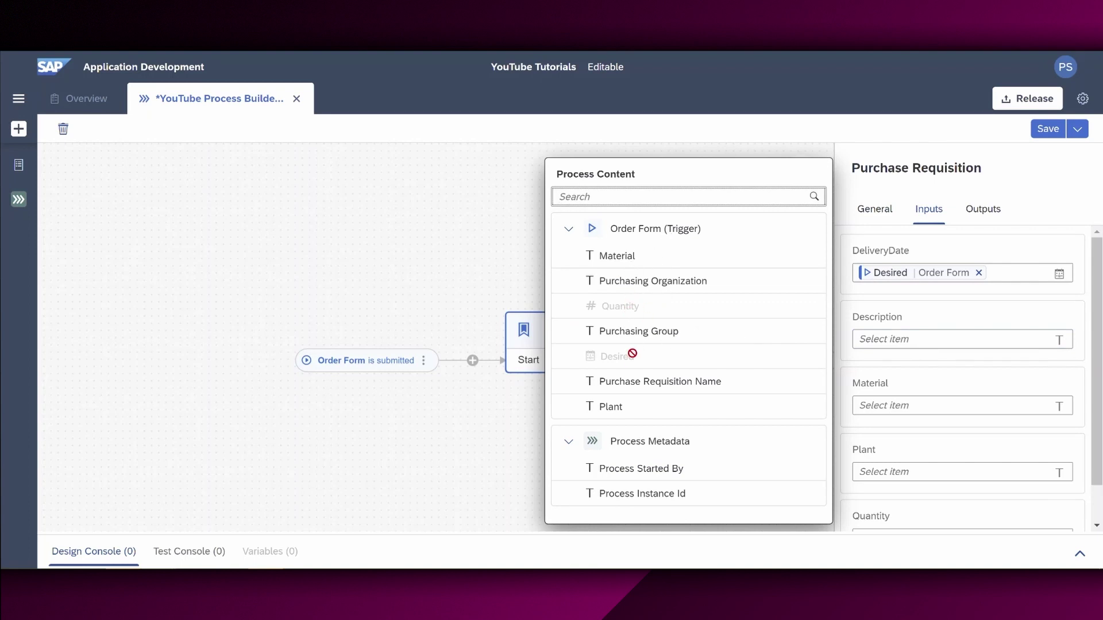
left_click(648, 383)
Step: Map the Material, Plant and Quantity inputs to the matching Order Form fields
left_click(976, 406)
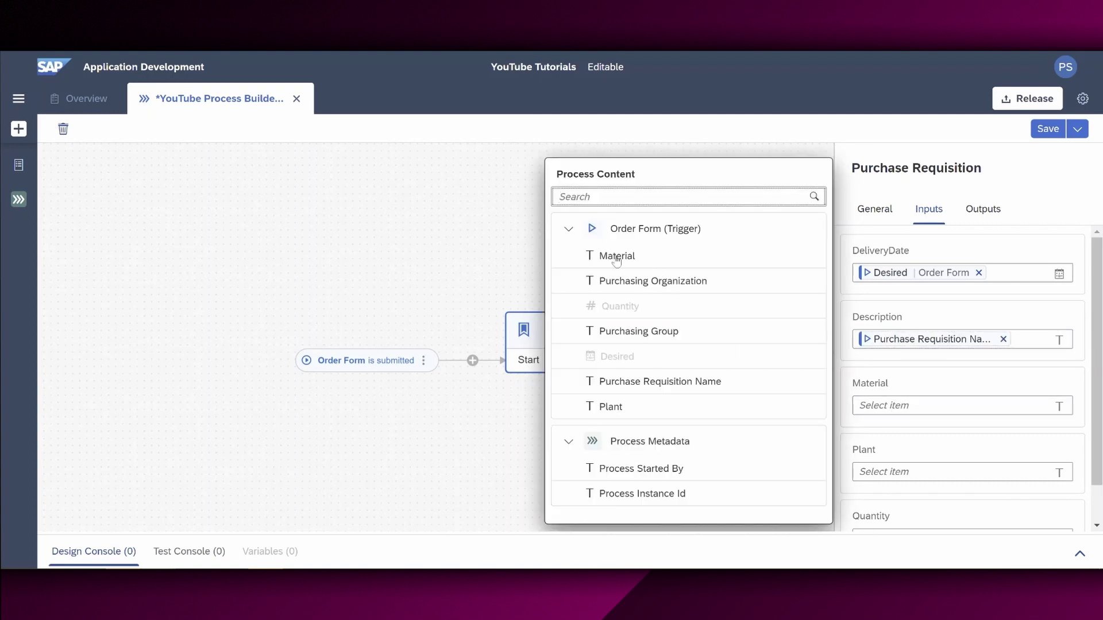
left_click(617, 257)
left_click(895, 472)
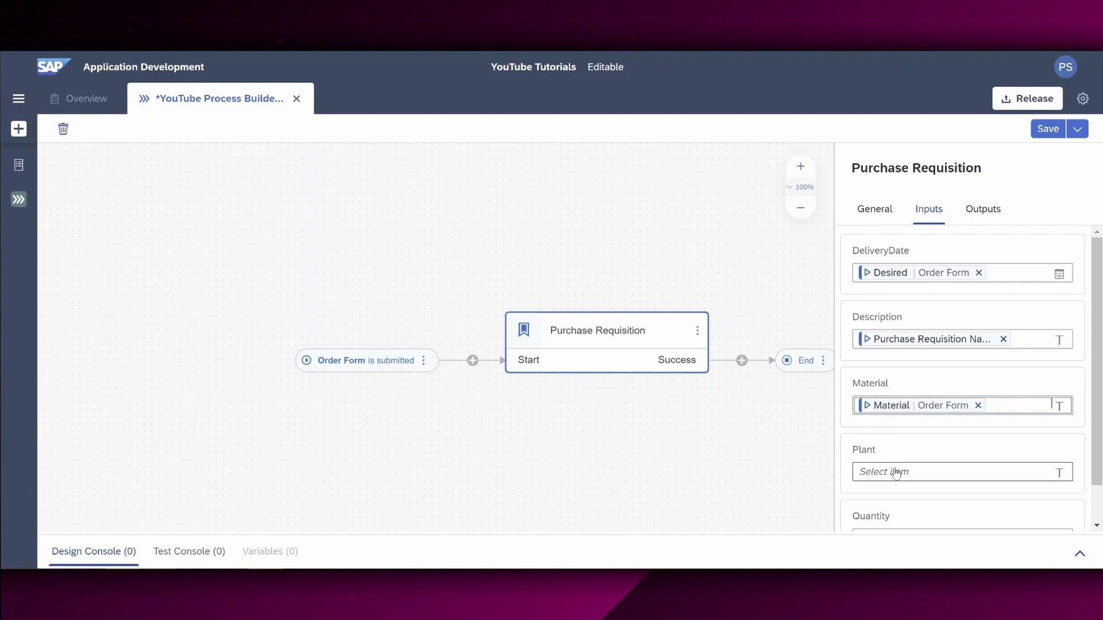
left_click(614, 406)
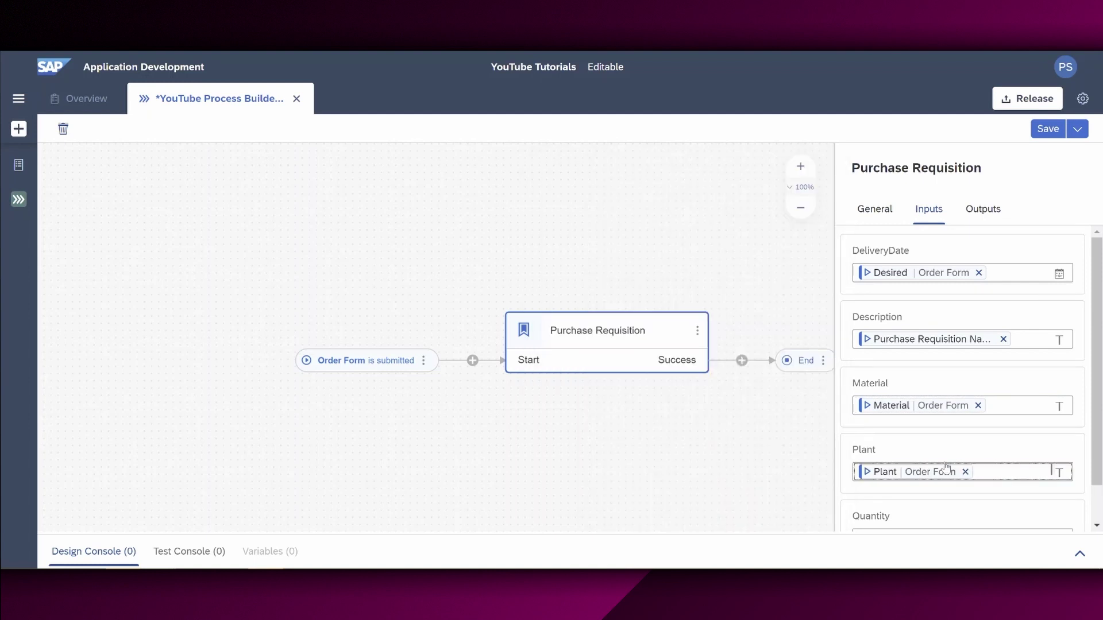
scroll(935, 440, "down", 1)
left_click(886, 498)
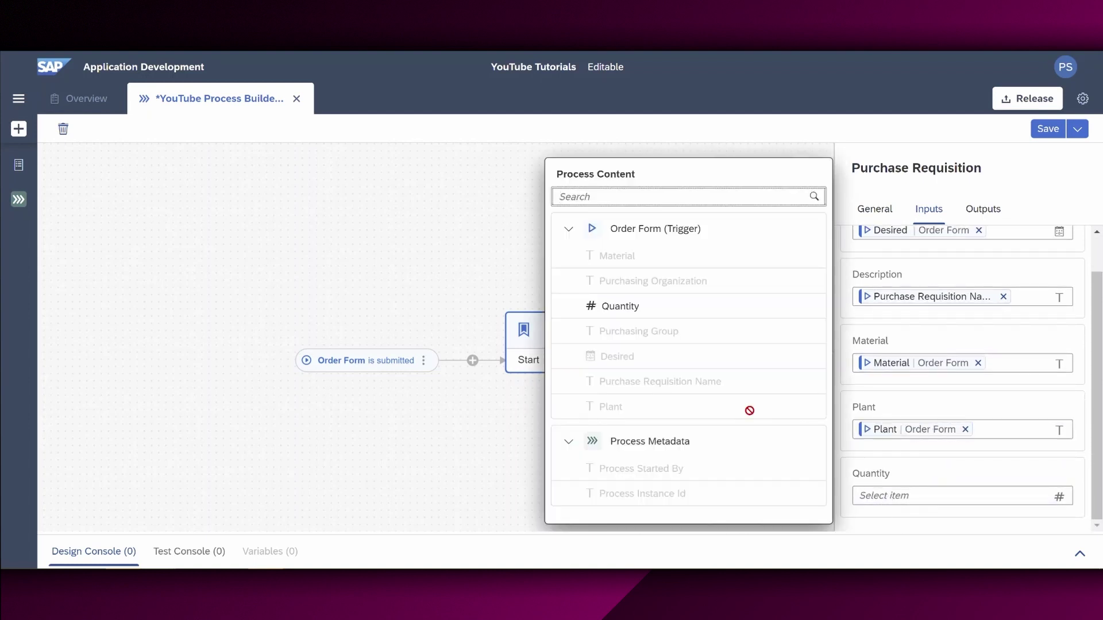
left_click(619, 308)
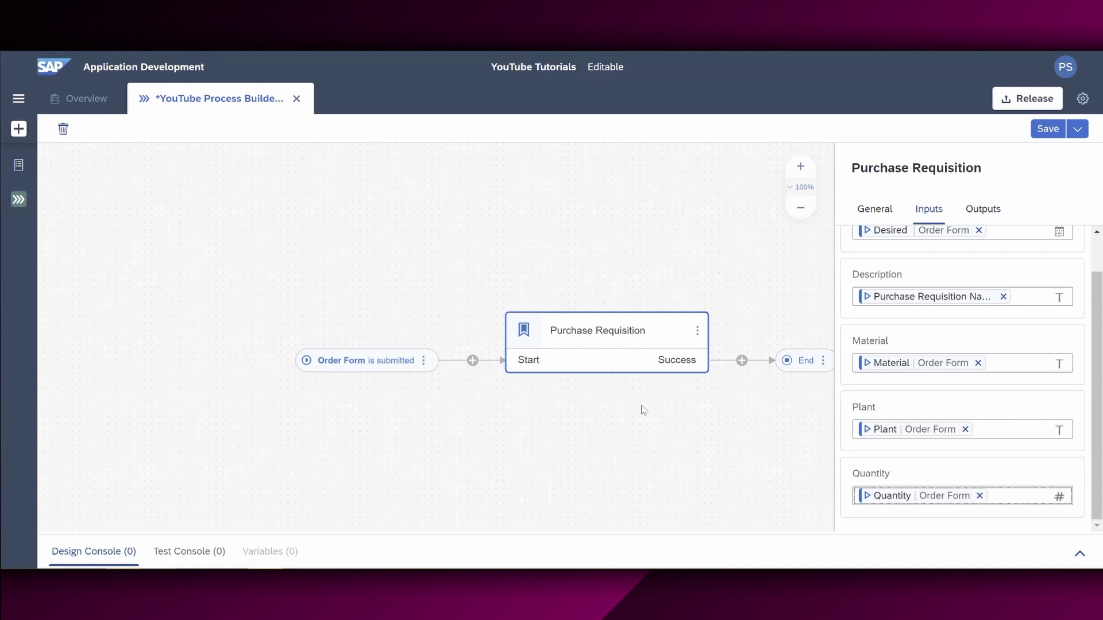
left_click_drag(623, 406, 464, 411)
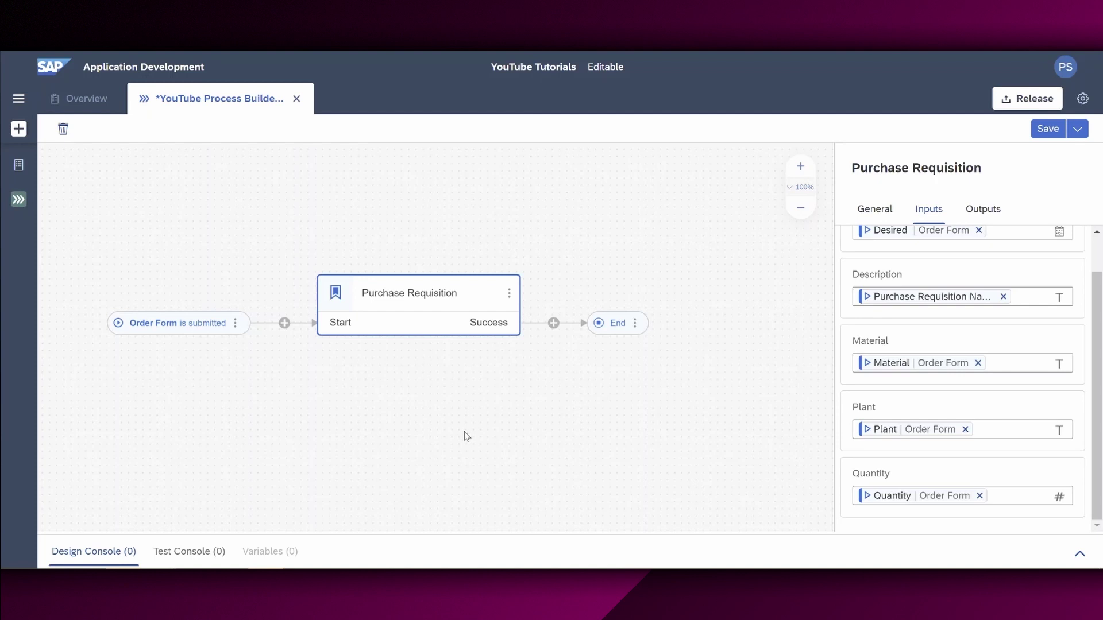
Step: Create a new form step named 'Successfully created' after Purchase Requisition
left_click(553, 323)
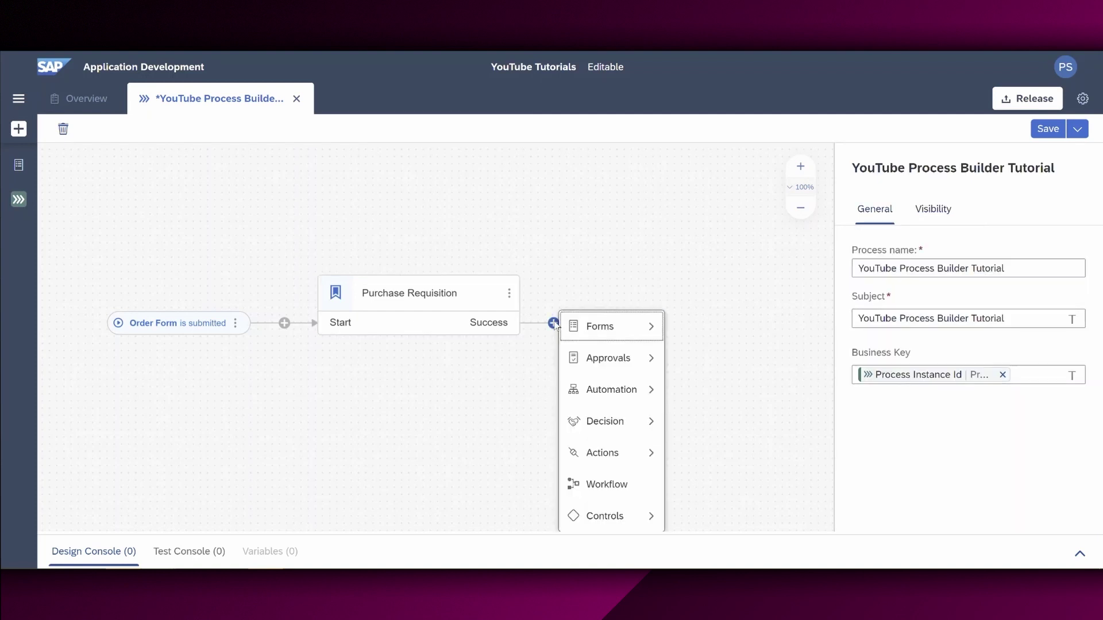
mouse_move(625, 332)
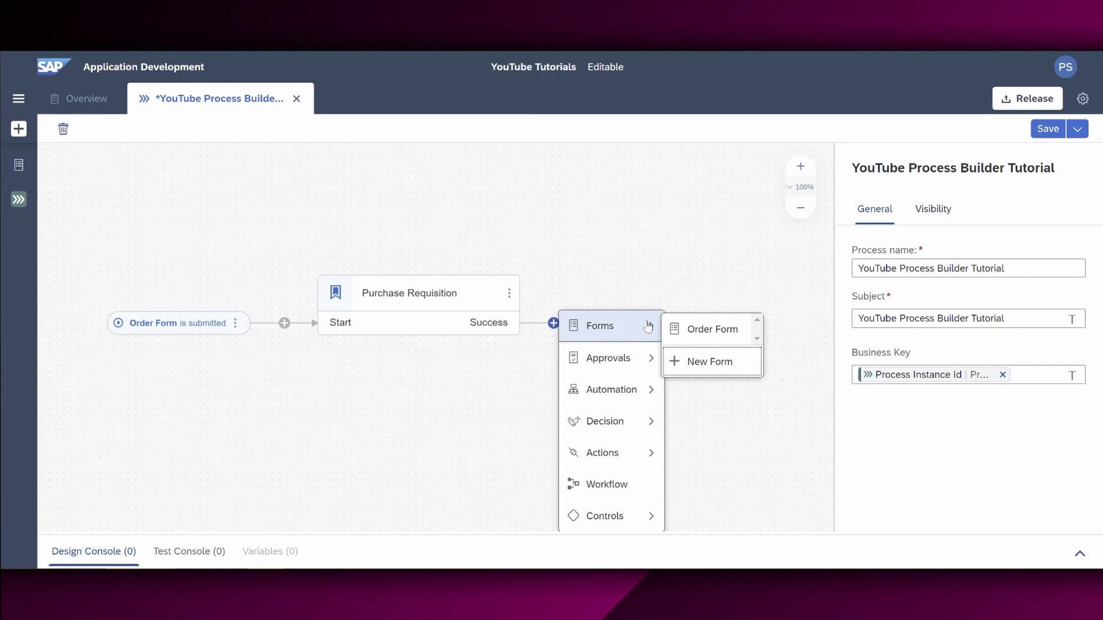
left_click(720, 362)
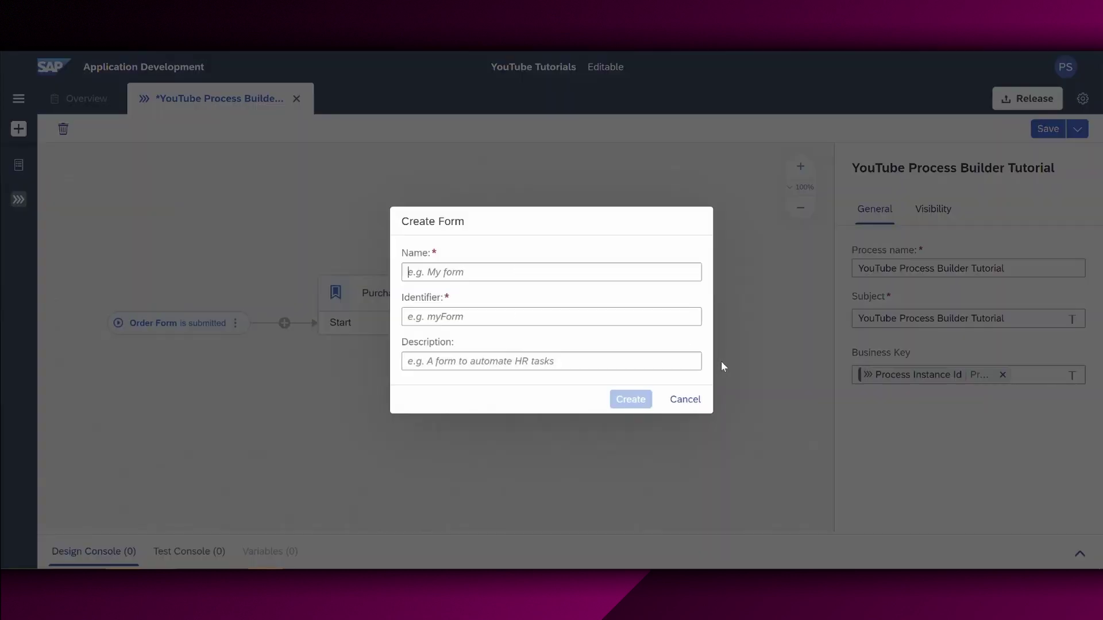
type("Success")
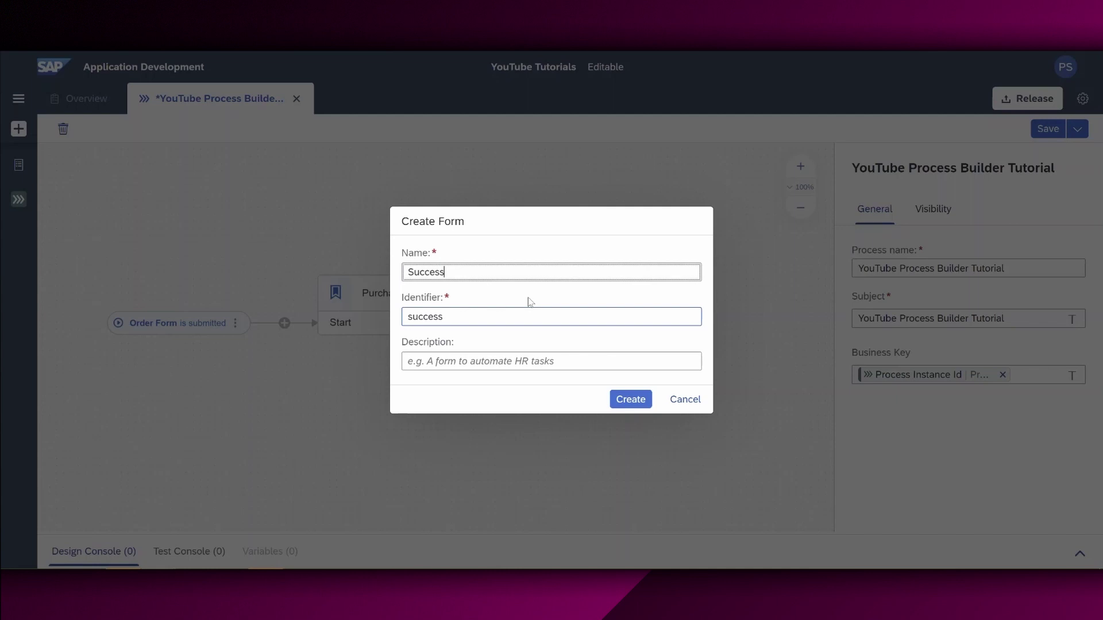
type("fully created")
left_click(630, 398)
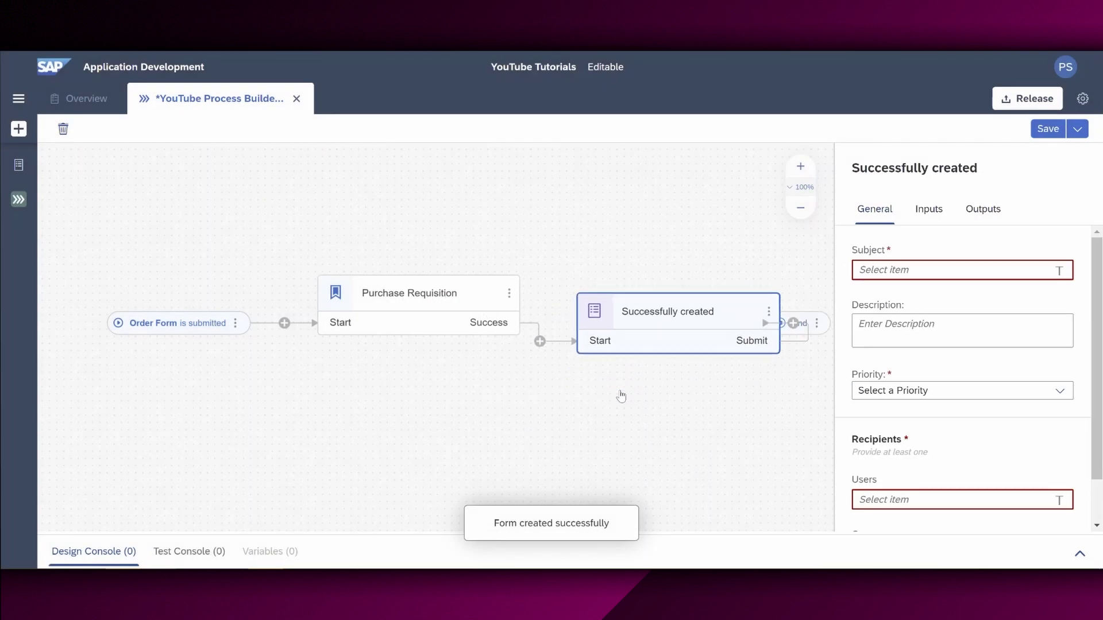
Step: Set the form's subject to 'Dear requestor, here is your approval'
left_click_drag(701, 400, 561, 394)
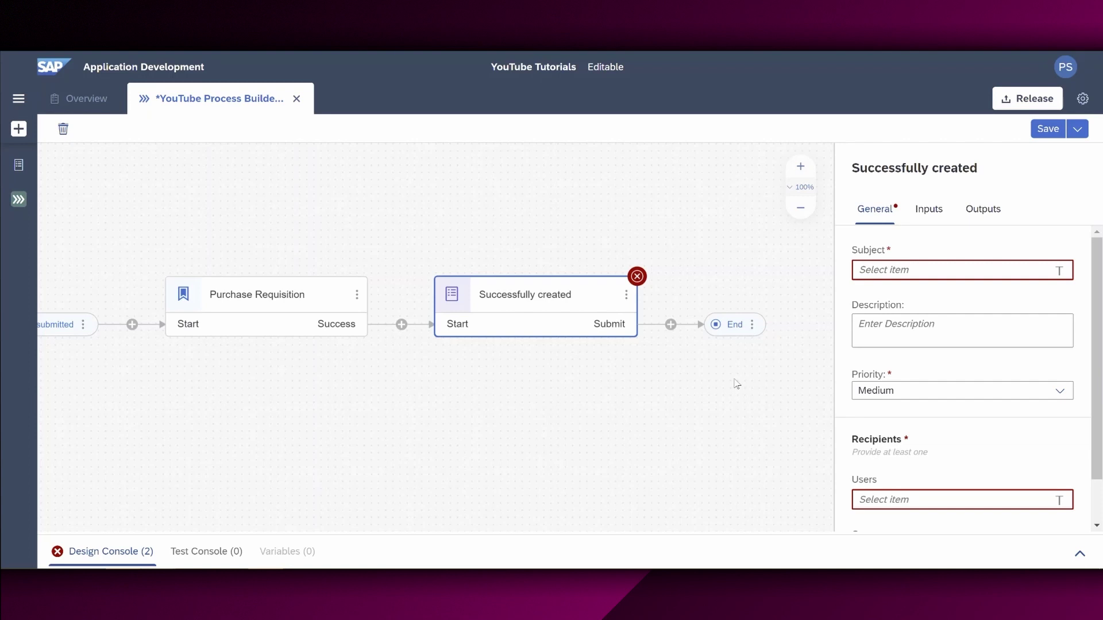
left_click(902, 271)
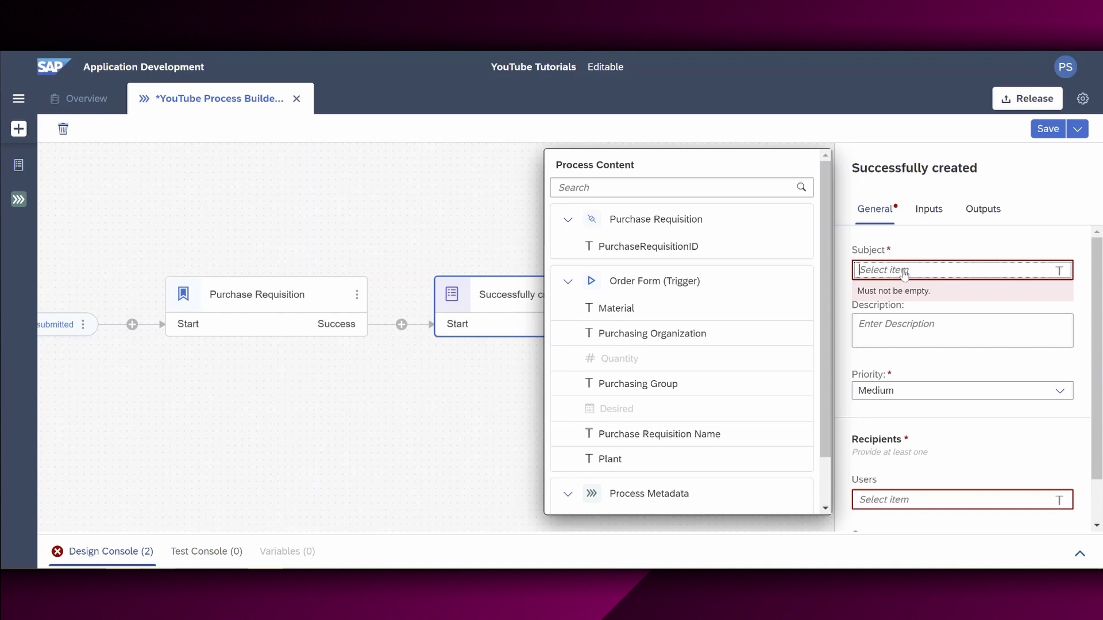
type("Dear requestor, he")
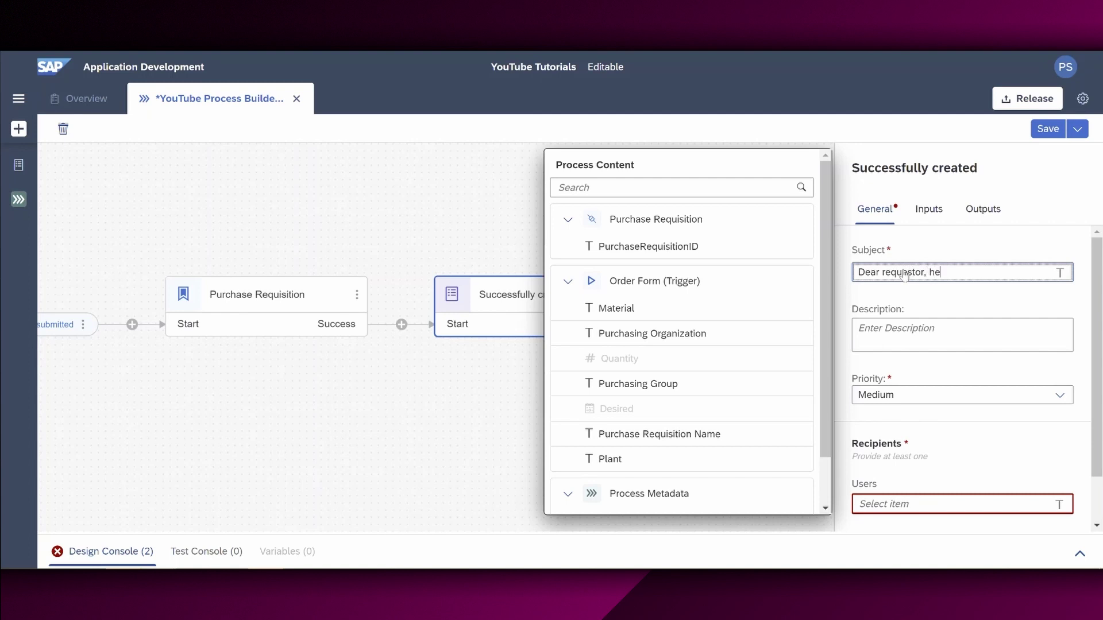
type("re is your approval")
Step: Make Process Started By the task recipient
left_click(930, 505)
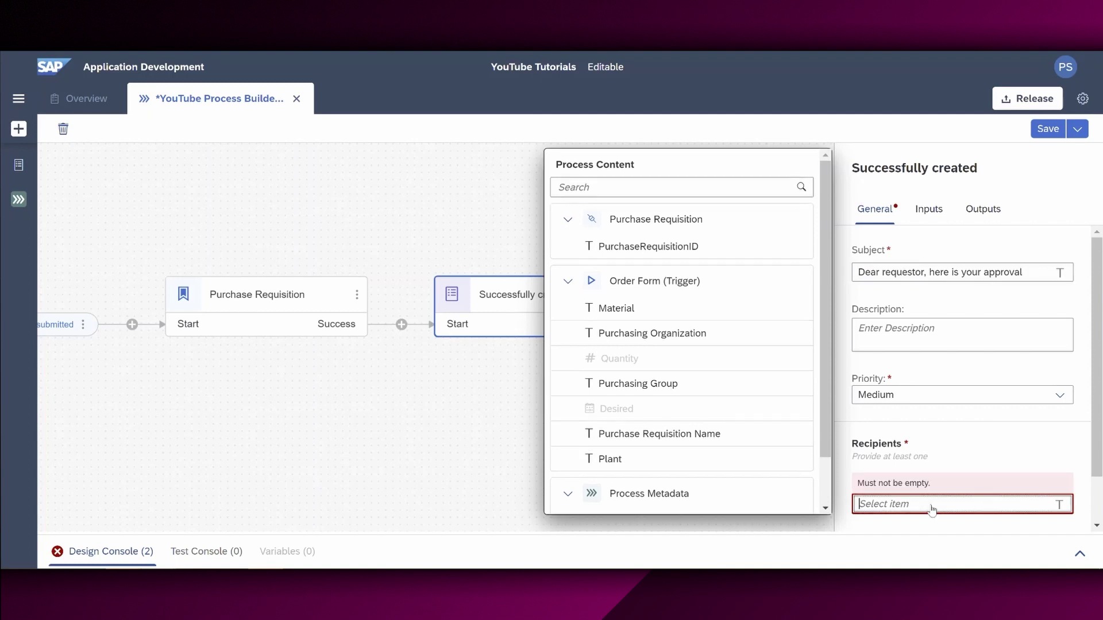
left_click(912, 505)
left_click(911, 506)
scroll(678, 409, "down", 1)
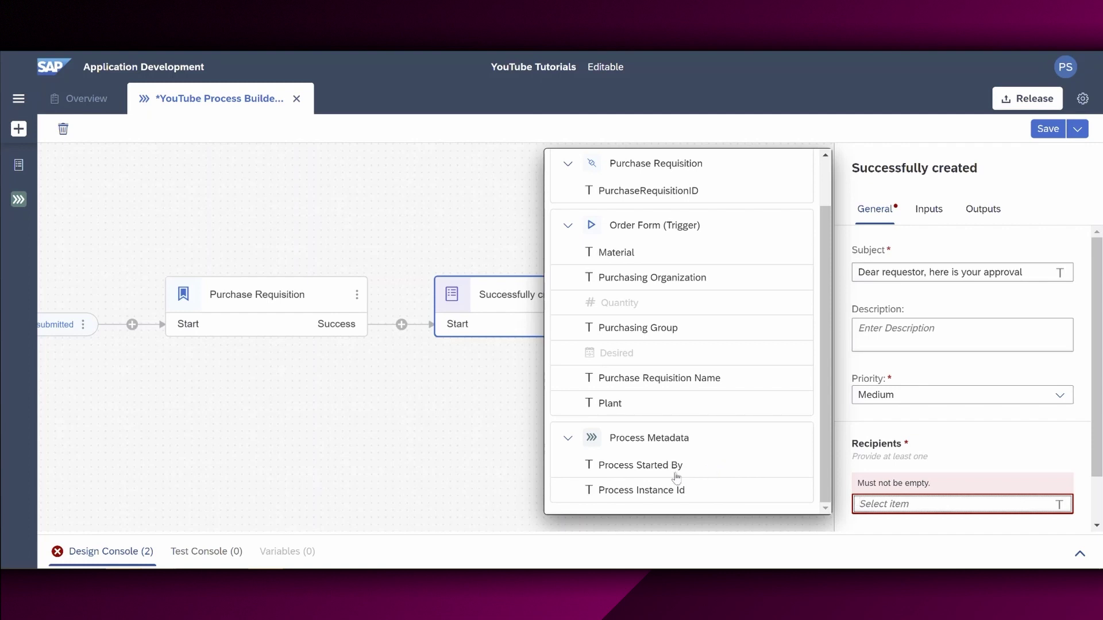
left_click(645, 466)
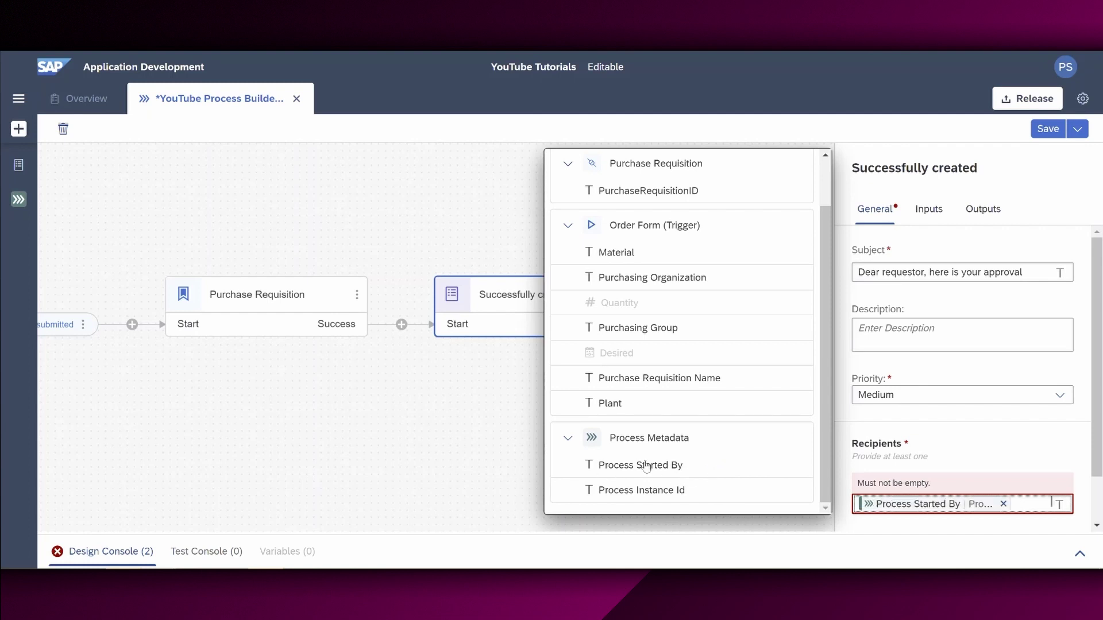
left_click(836, 473)
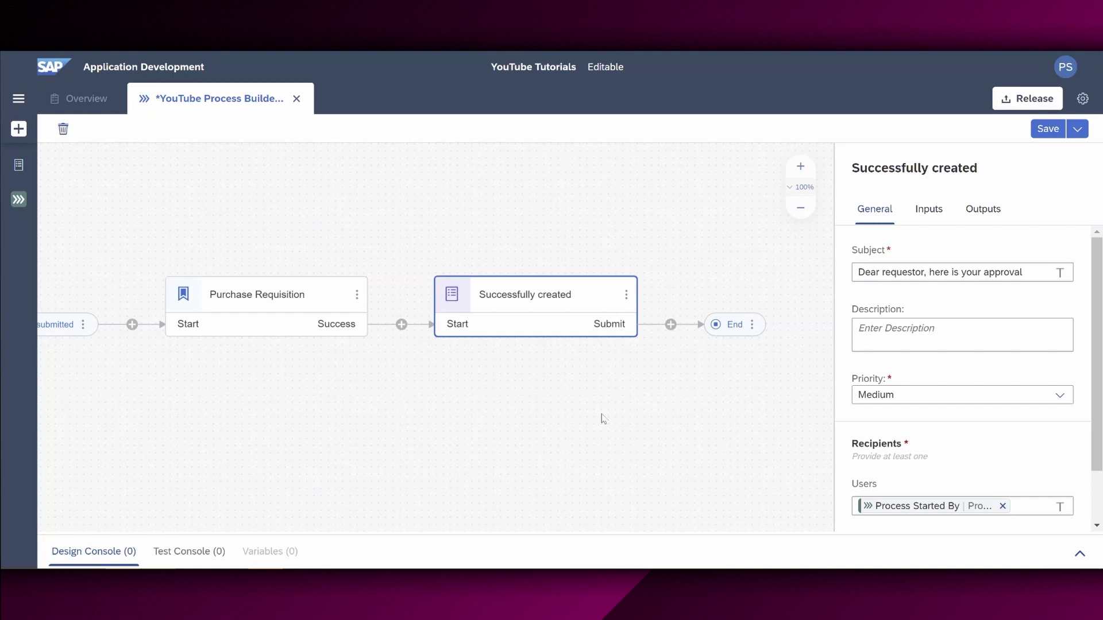
Step: In the form editor, add a headline 'Purchase Requisition successfully created'
left_click(626, 295)
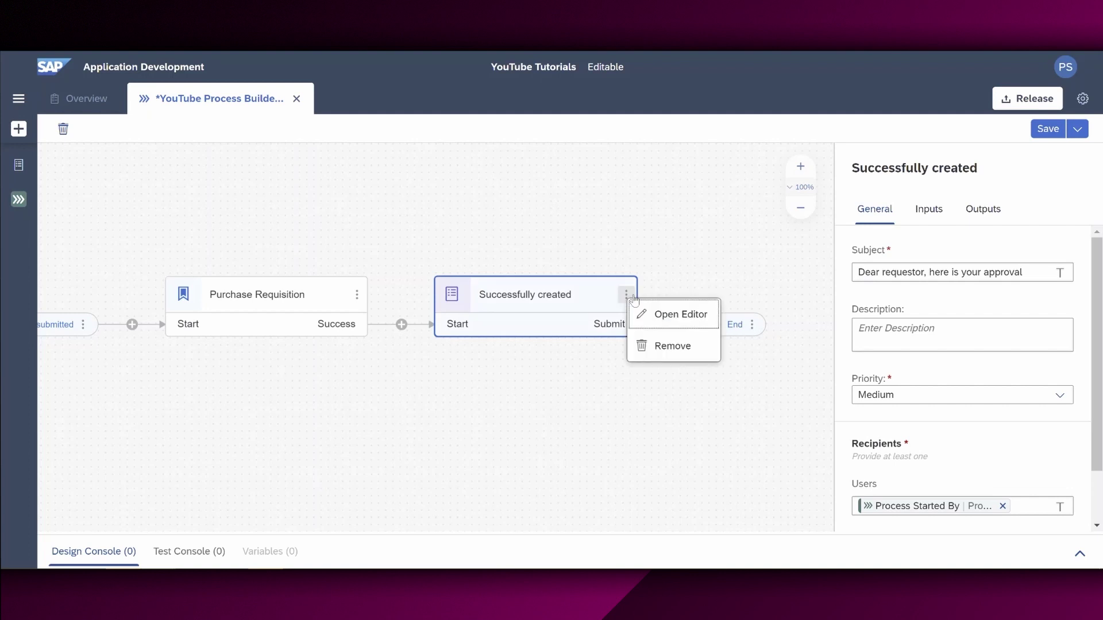
left_click(662, 314)
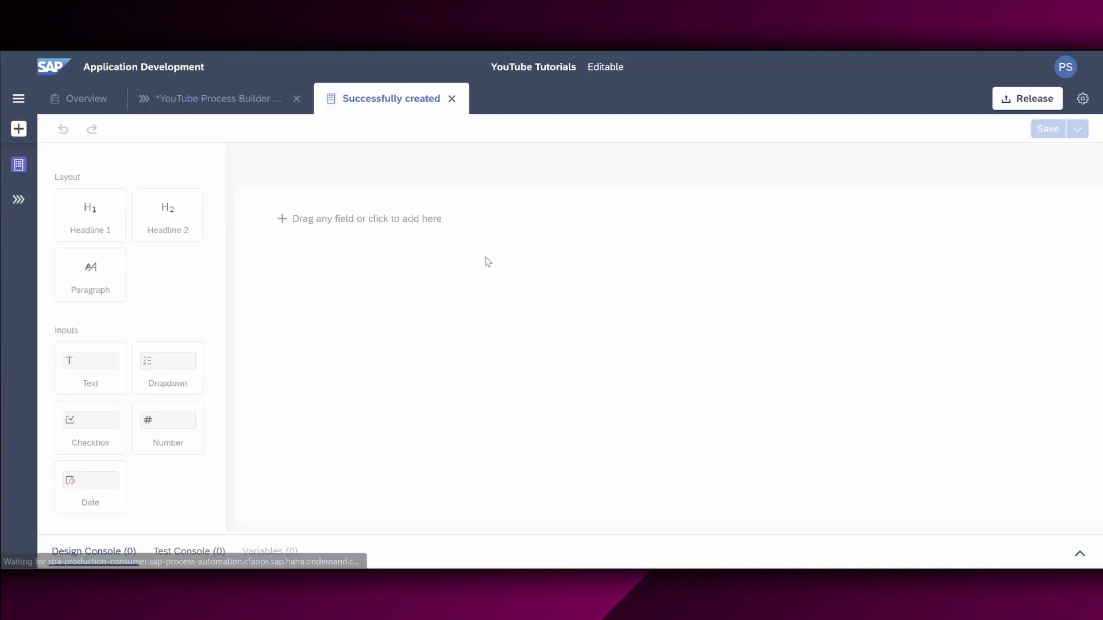
left_click_drag(87, 208, 342, 213)
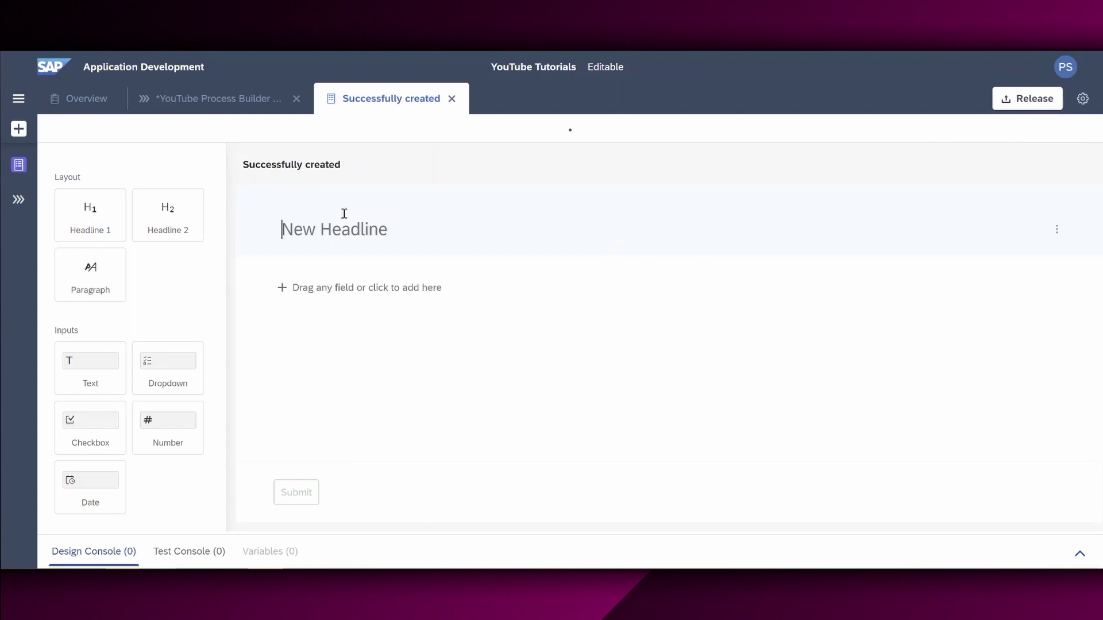
type("Purchs")
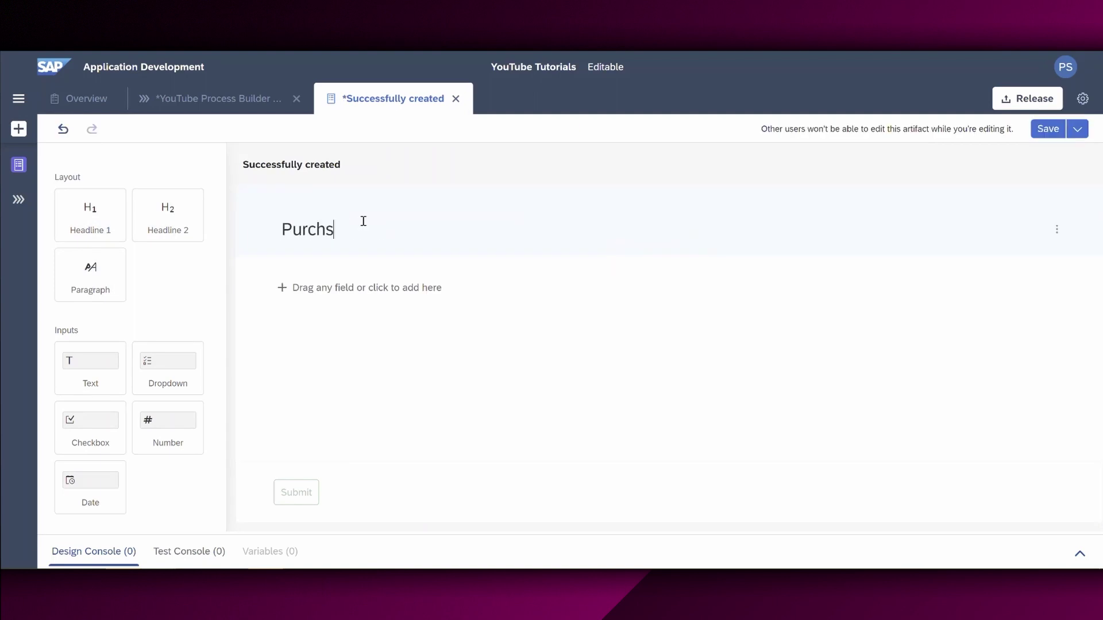
key("BackSpace")
type("ase Requisis")
key("BackSpace")
type("tion")
key("BackSpace")
key("BackSpace")
key("BackSpace")
key("BackSpace")
type("ion suc")
key("BackSpace")
type("su")
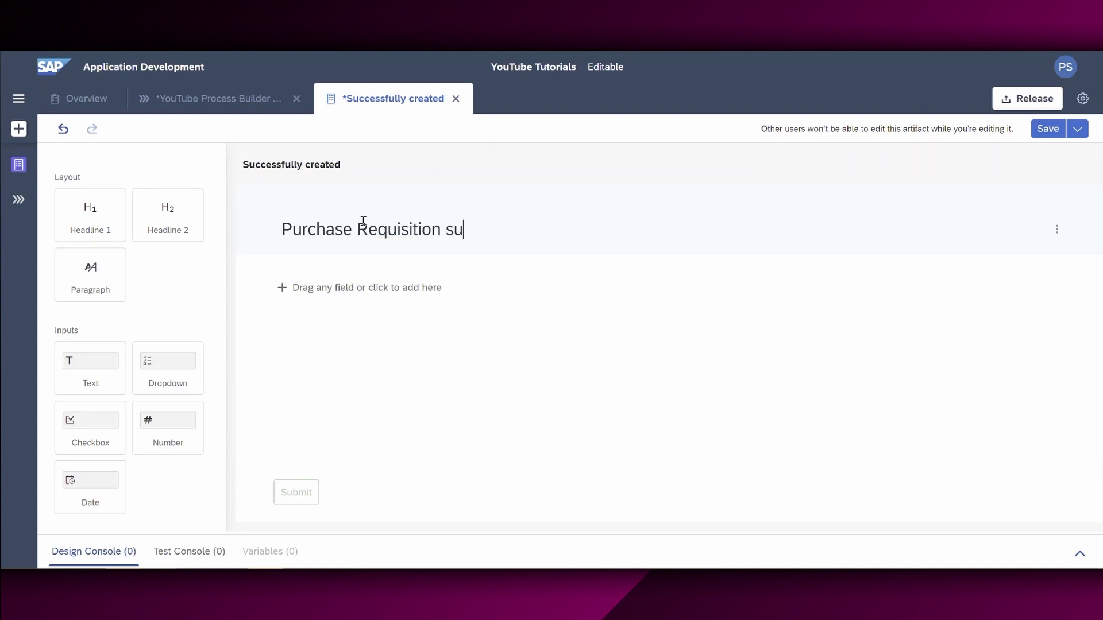
type("cessfully created")
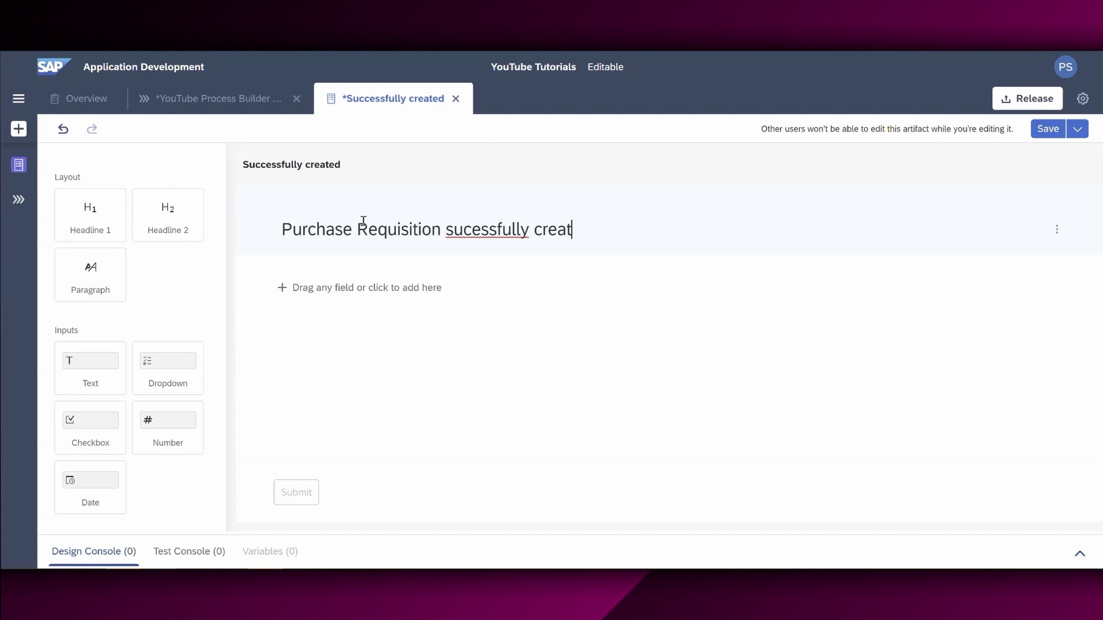
Step: Correct the spelling of 'successfully' and add a 'Purchasing data' paragraph below
left_click(464, 229)
type("c")
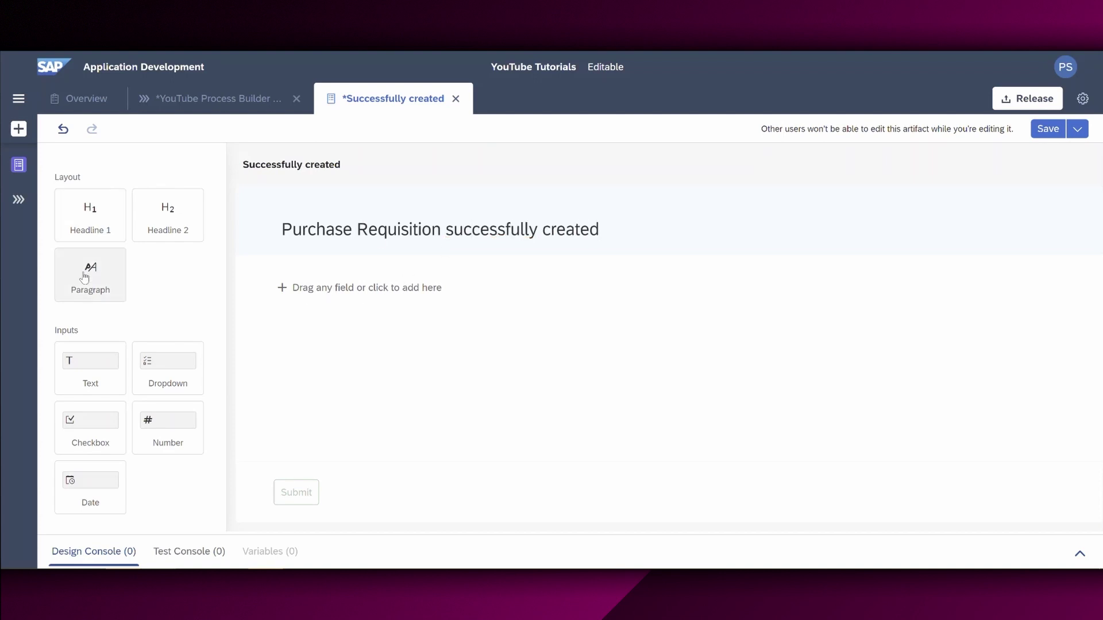
left_click_drag(86, 270, 333, 289)
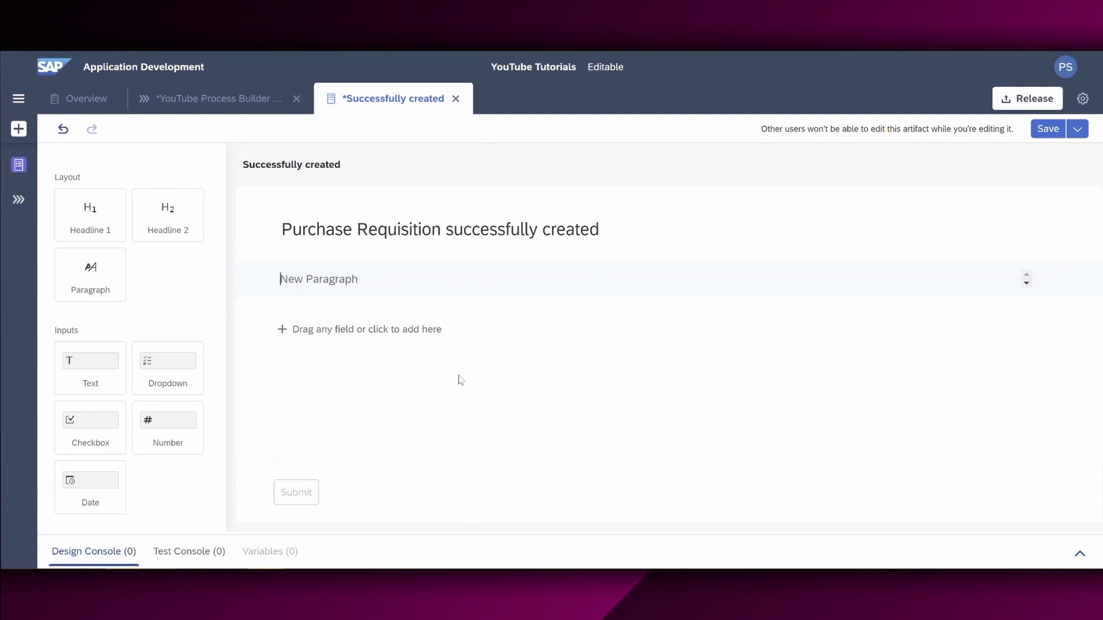
type("Purchasing data")
Step: Add a read-only text field named Purchase Requisition Name below Purchasing data
left_click_drag(79, 369, 371, 333)
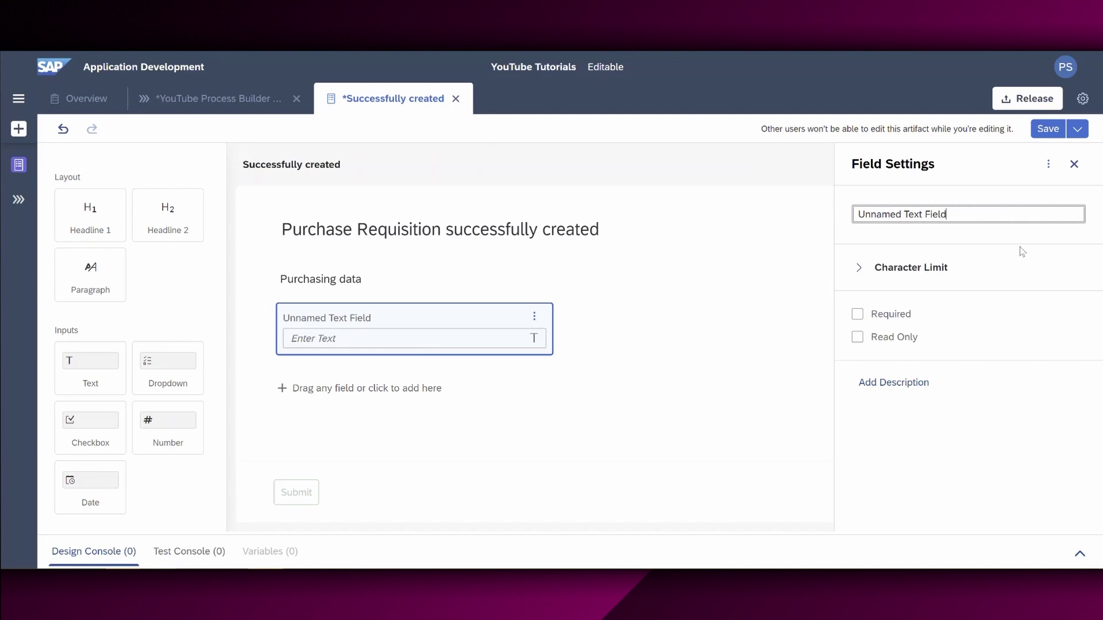
left_click(967, 214)
key("ctrl+a")
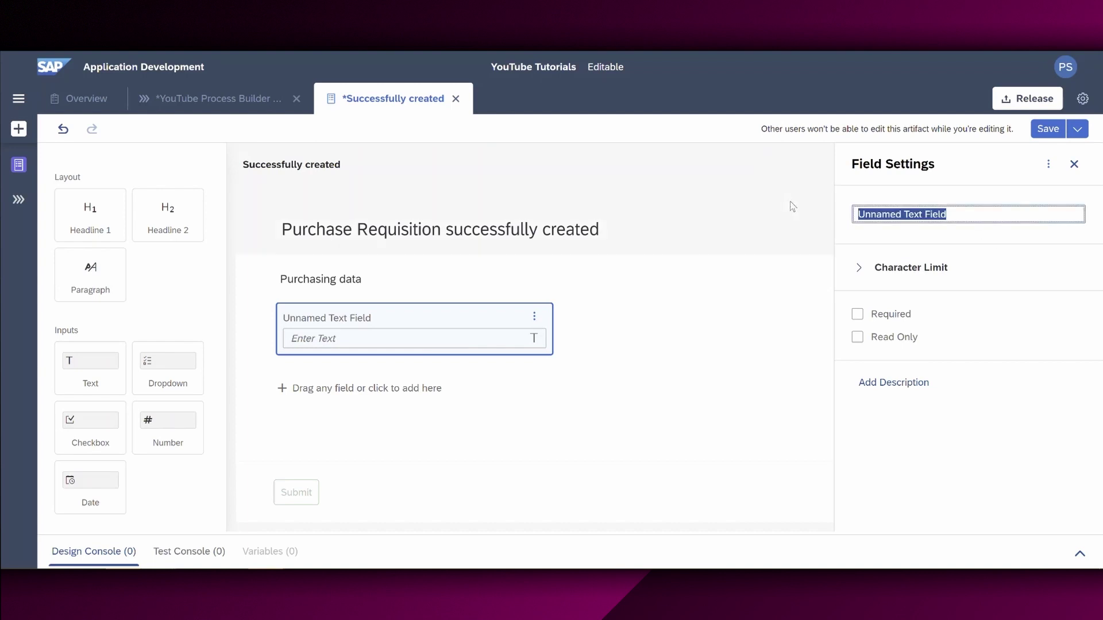
type("Purchas")
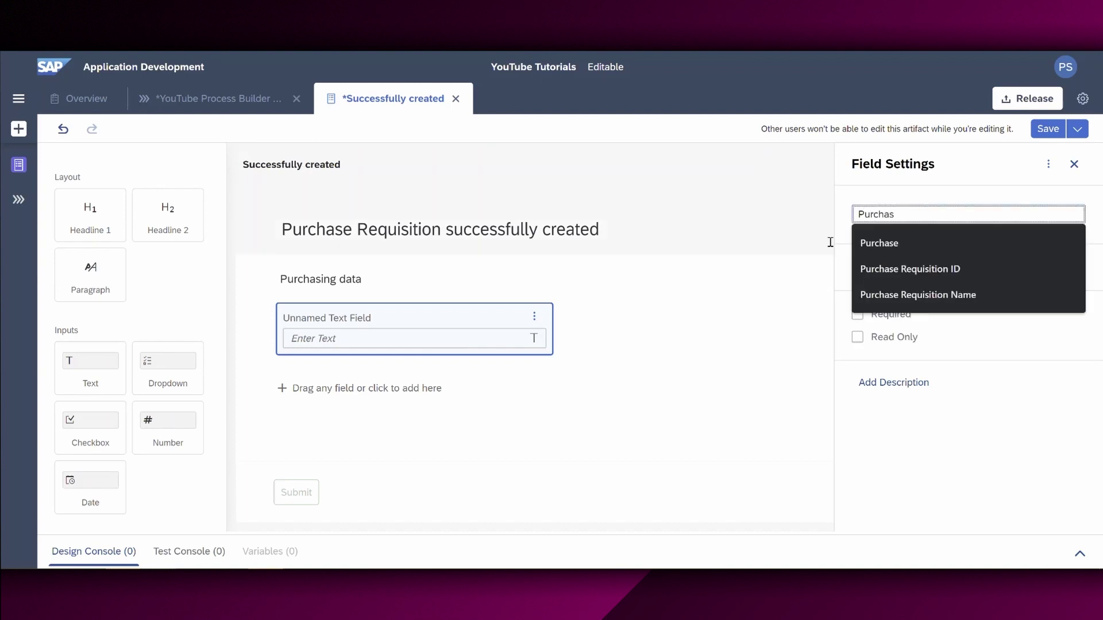
left_click(889, 293)
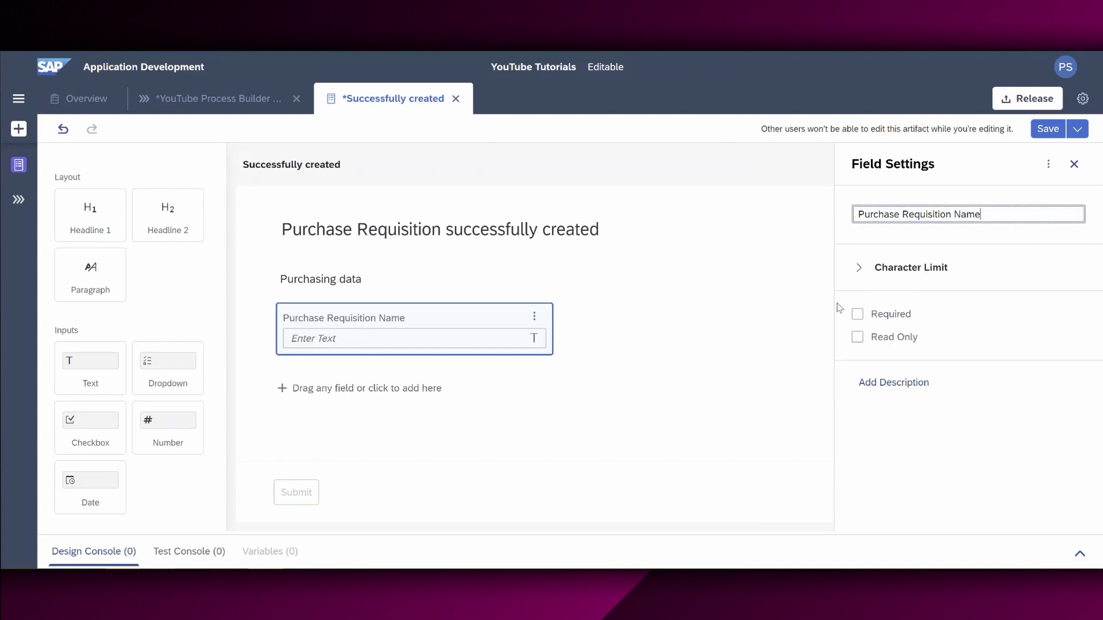
left_click(856, 339)
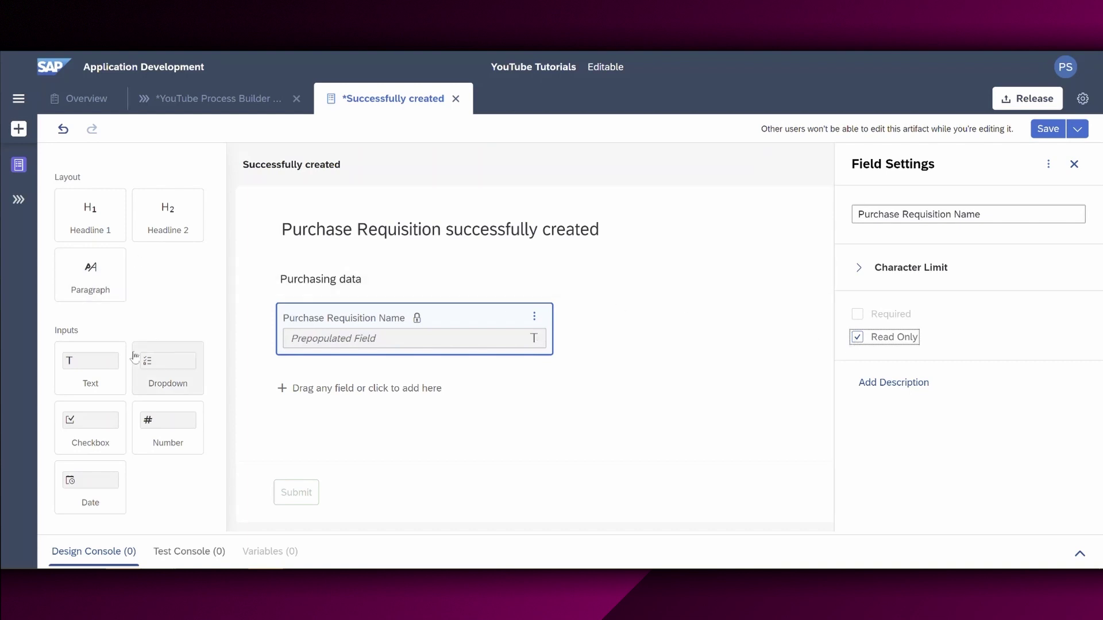
Step: Add a read-only Material text field and a read-only Quantity number field
left_click_drag(95, 367, 352, 380)
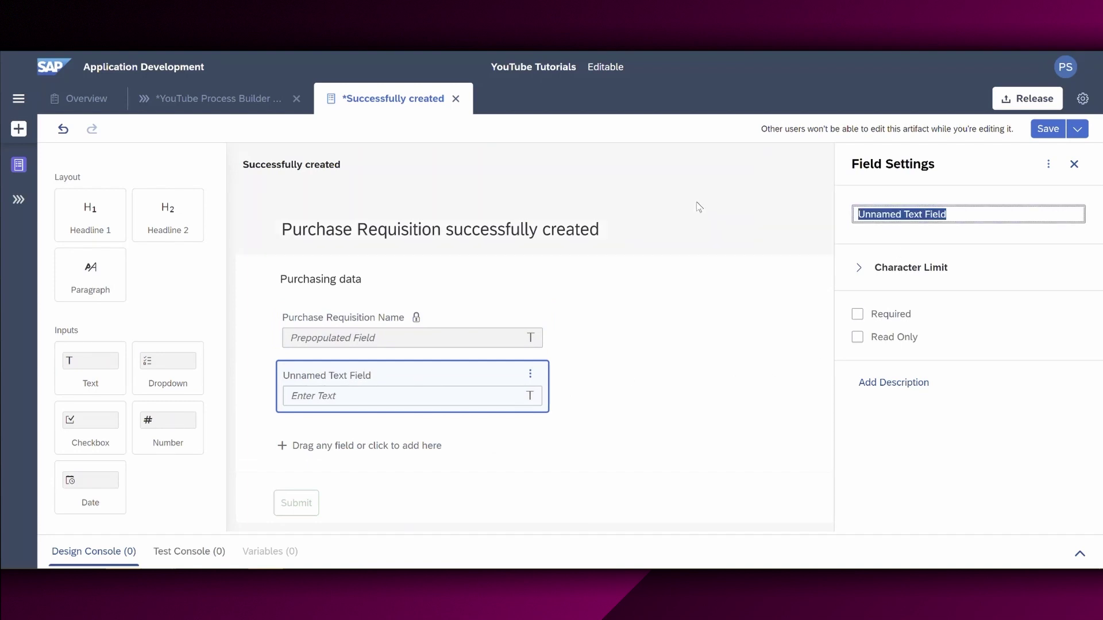
type("Material")
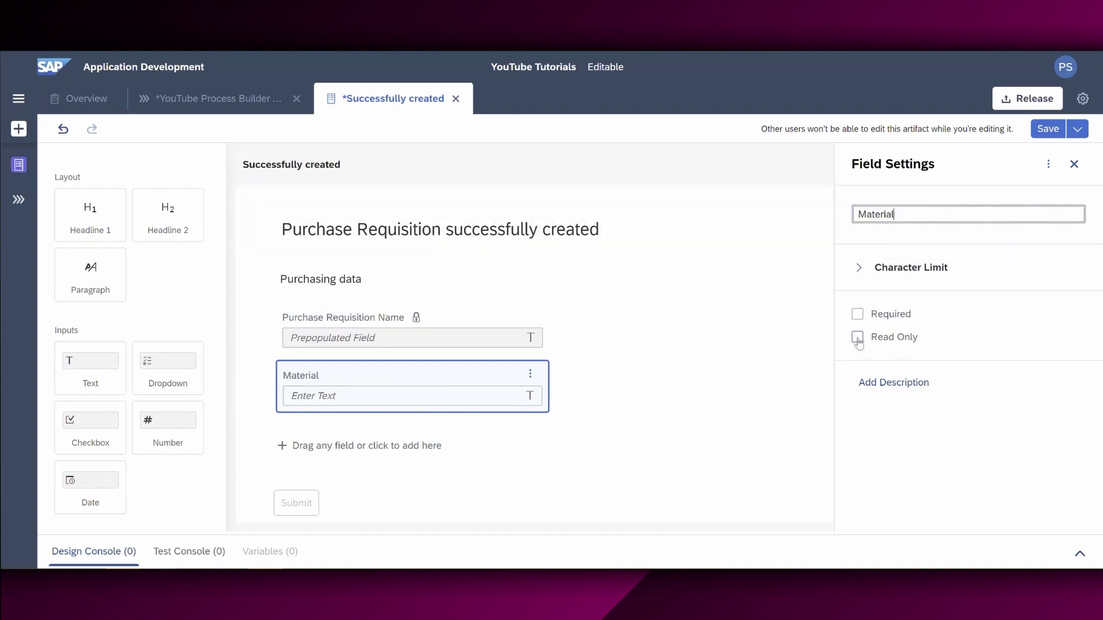
left_click(857, 337)
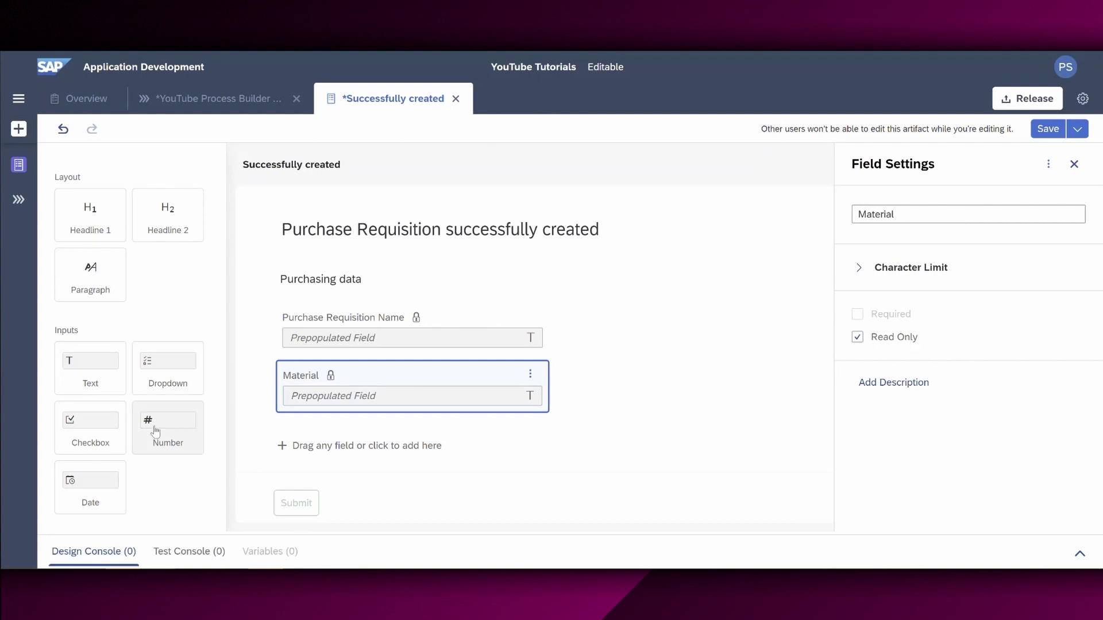
left_click_drag(155, 431, 347, 437)
left_click(984, 213)
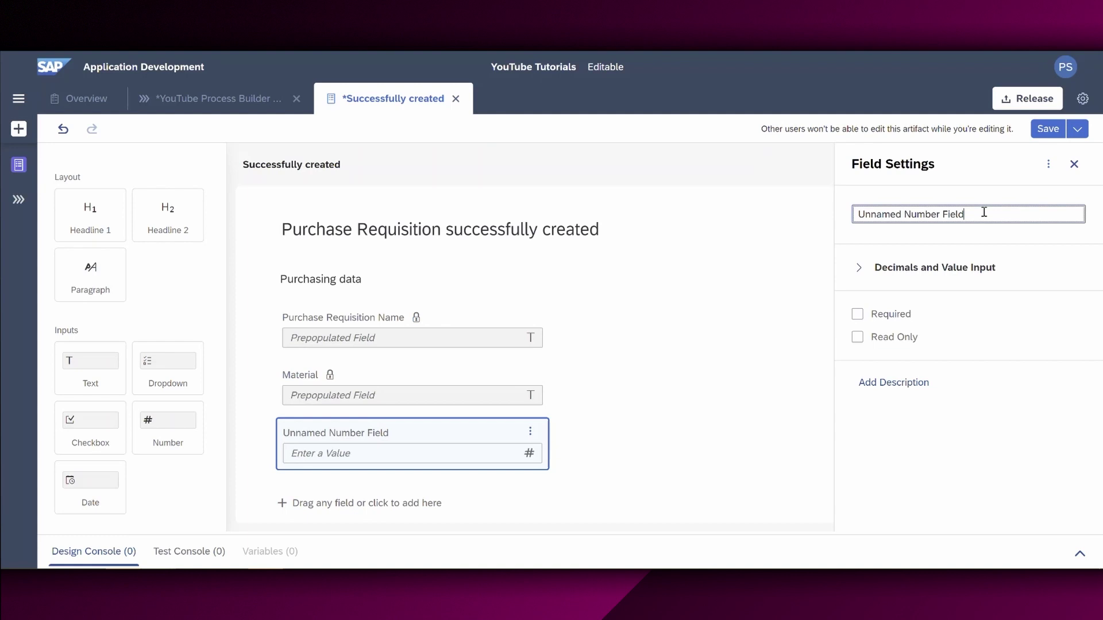
key("ctrl+a")
type("Quantity")
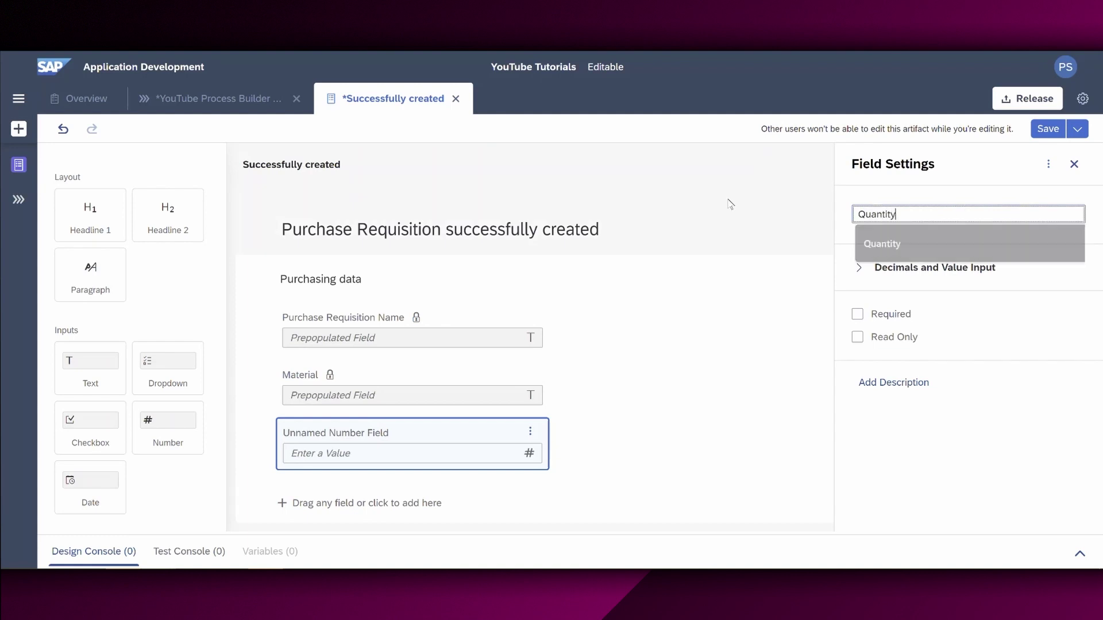
left_click(857, 337)
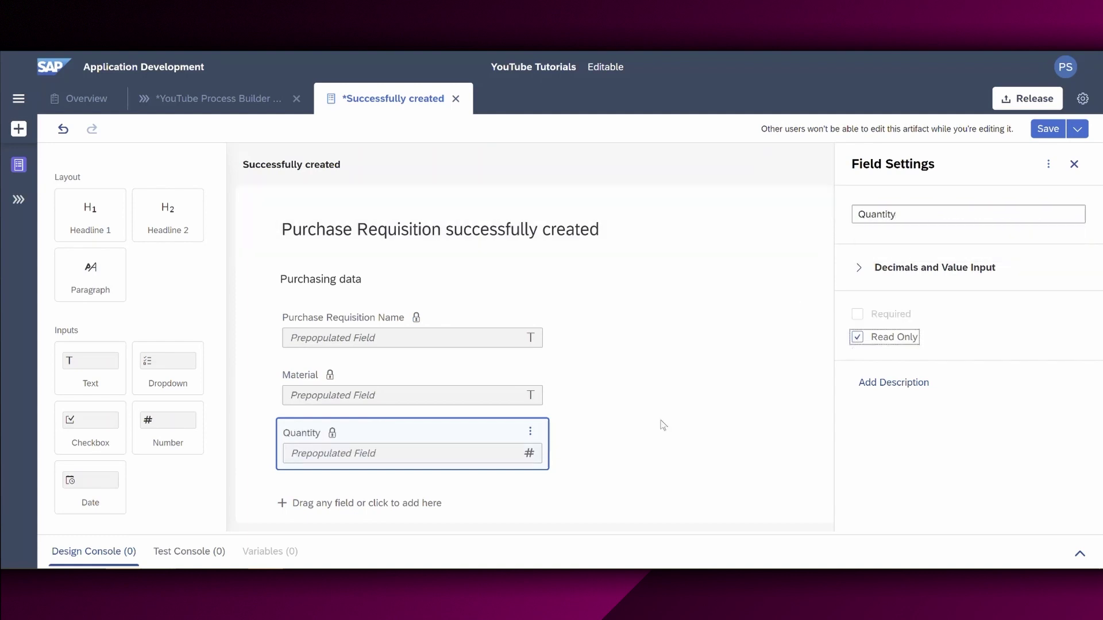
scroll(662, 425, "down", 2)
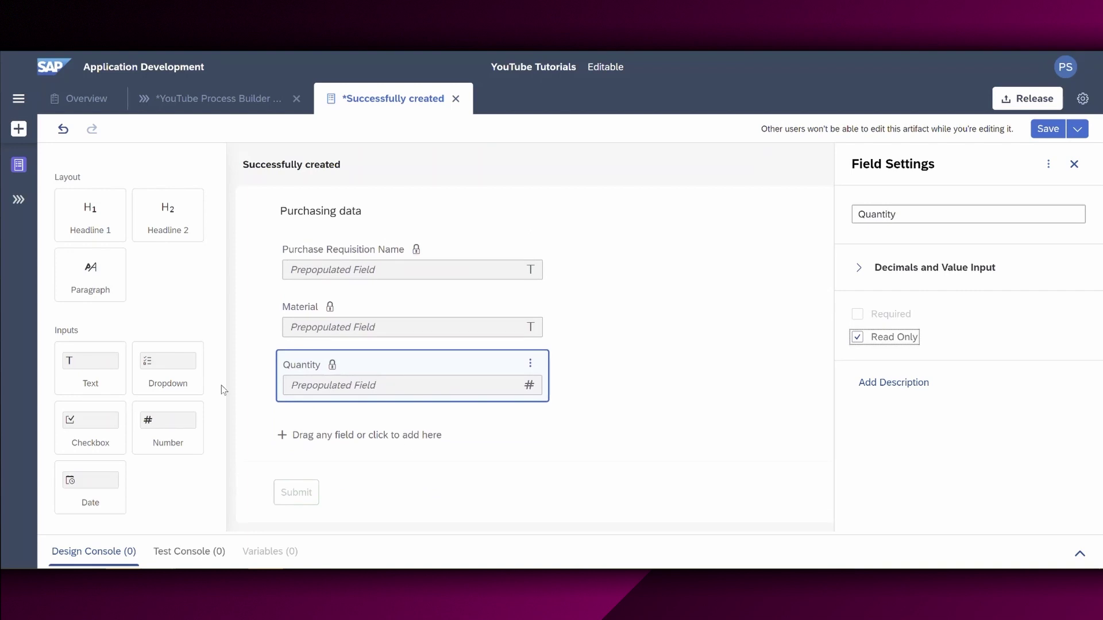
Step: Below Quantity, add the S/4HANA Cloud paragraph and a read-only Purchase Requisition ID field
left_click_drag(91, 268, 308, 425)
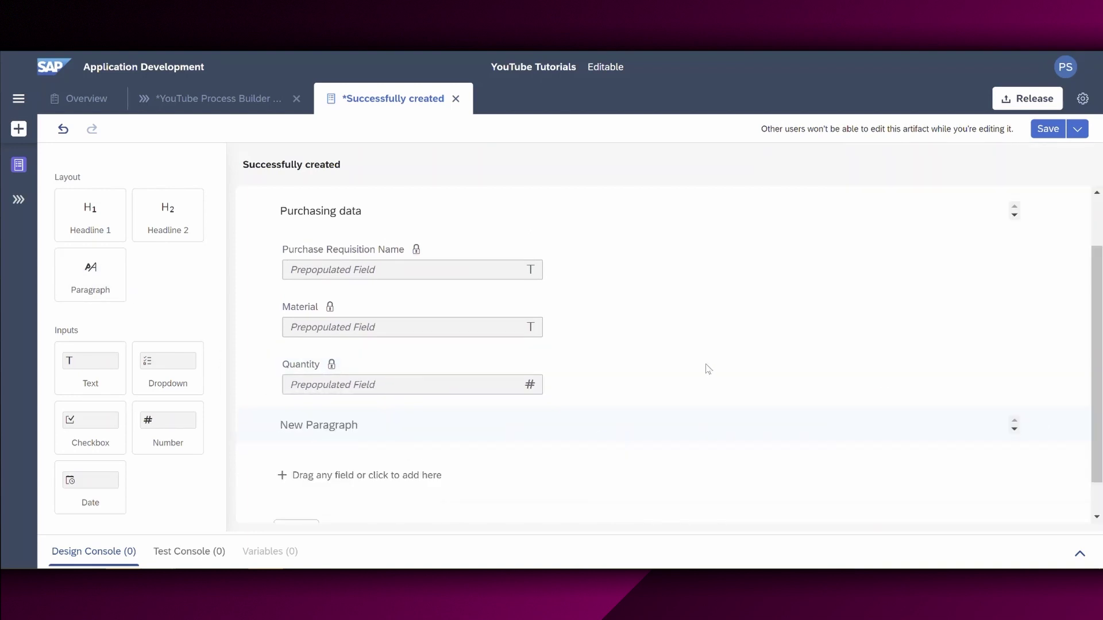
type("Purchase Requisition from S")
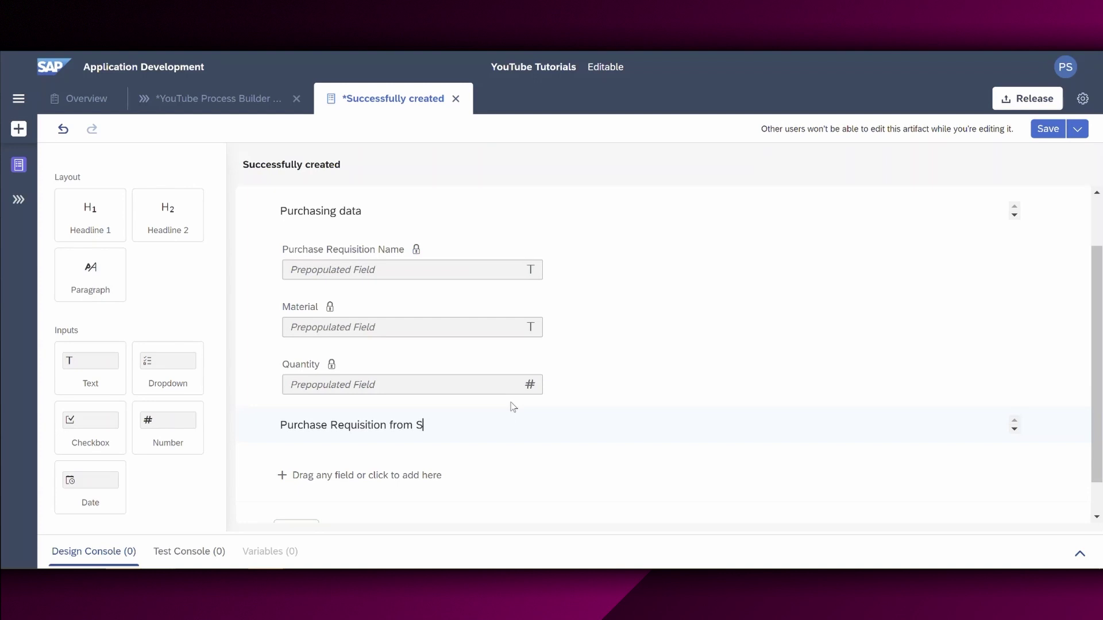
type("/4HANA Cloud system")
left_click_drag(90, 370, 351, 463)
left_click_drag(1001, 214, 763, 218)
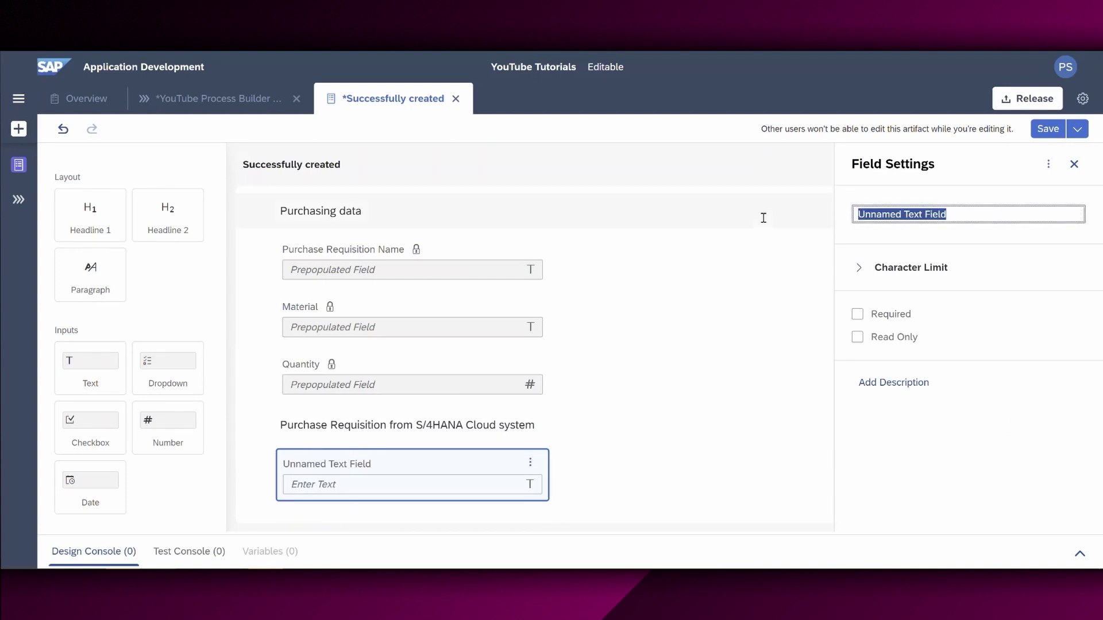
type("Purcha")
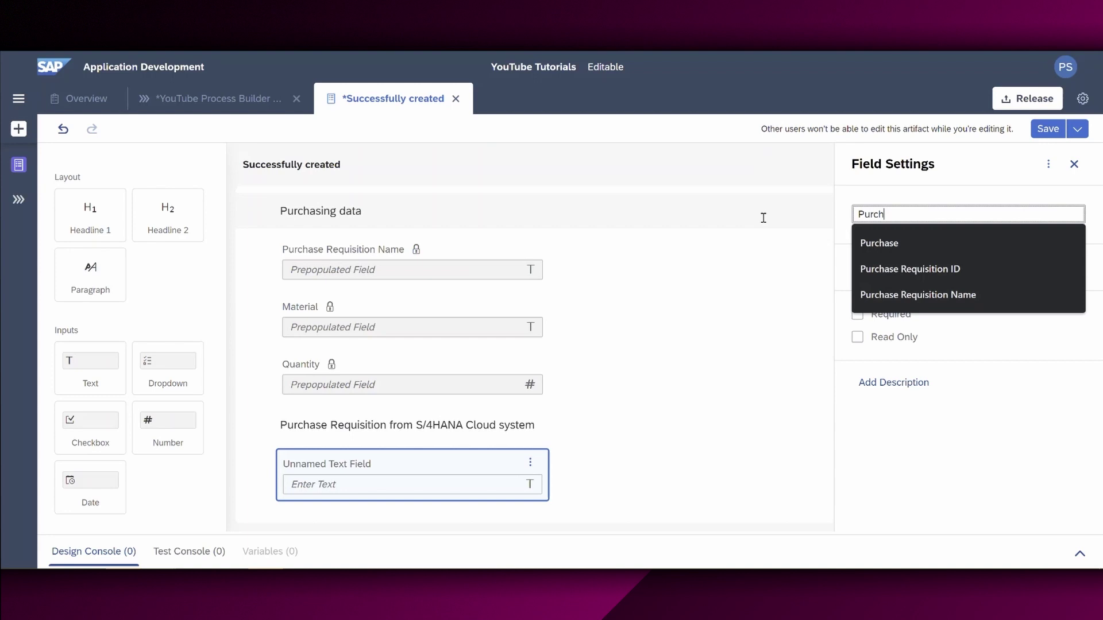
left_click(860, 263)
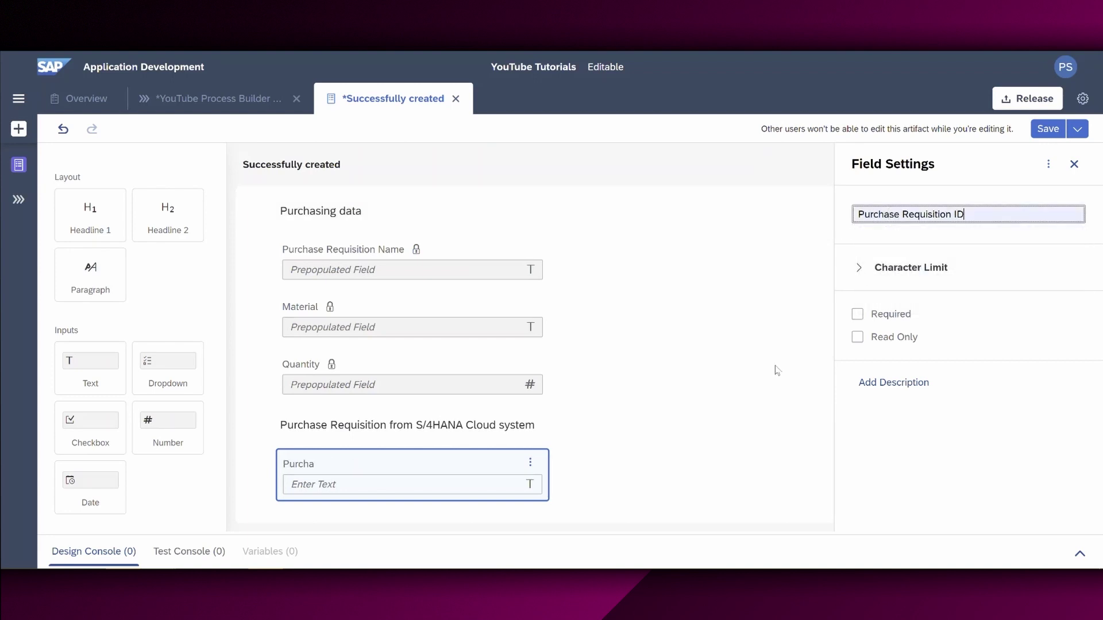
left_click(857, 337)
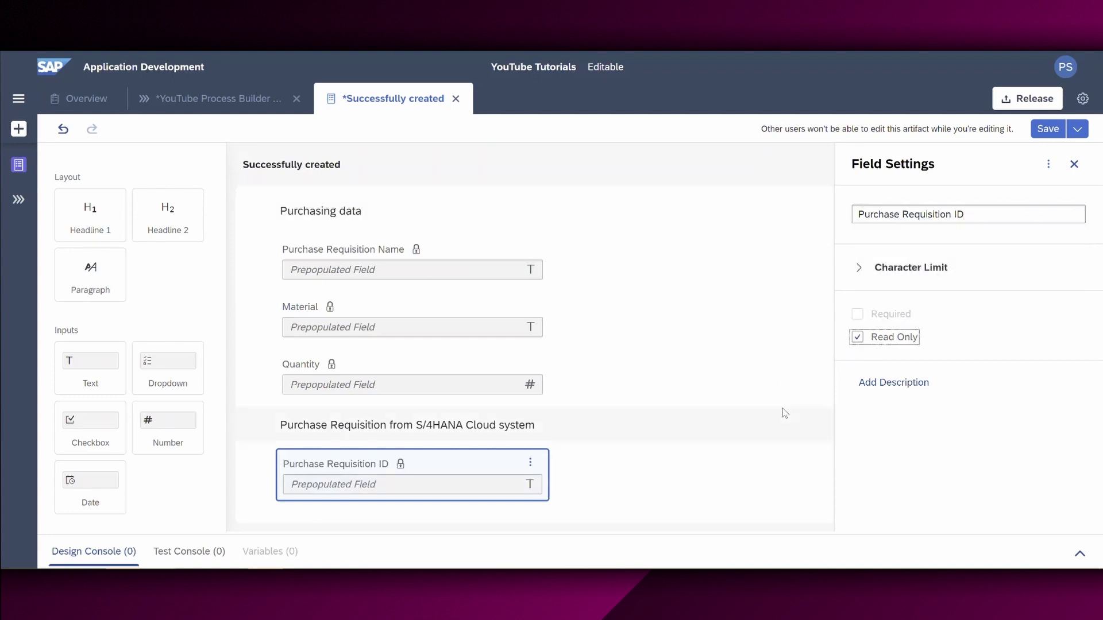
scroll(722, 357, "down", 2)
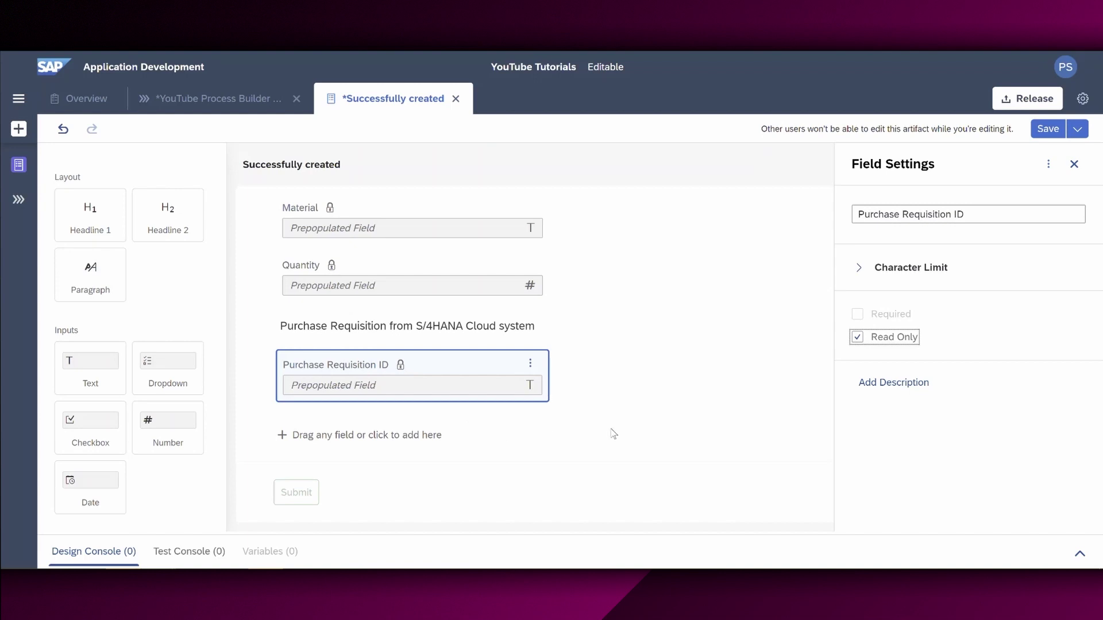
Step: Add the closing paragraph 'If everything is ok, please choose the SUBMIT button…' and save the form
left_click_drag(90, 271, 298, 438)
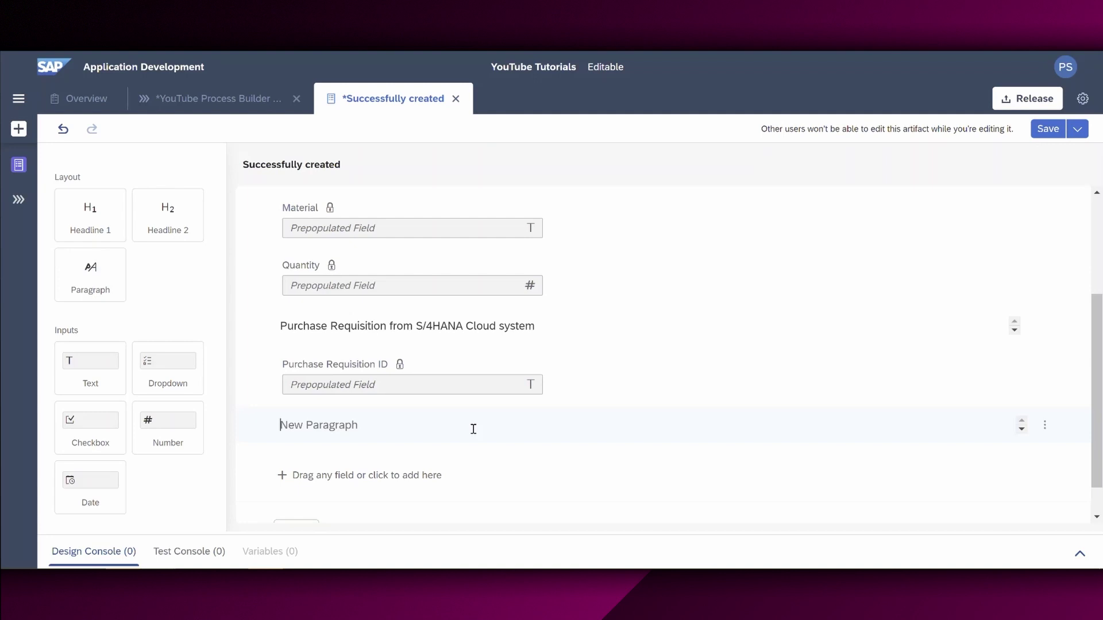
left_click(473, 429)
type("If everything is ok, plase c")
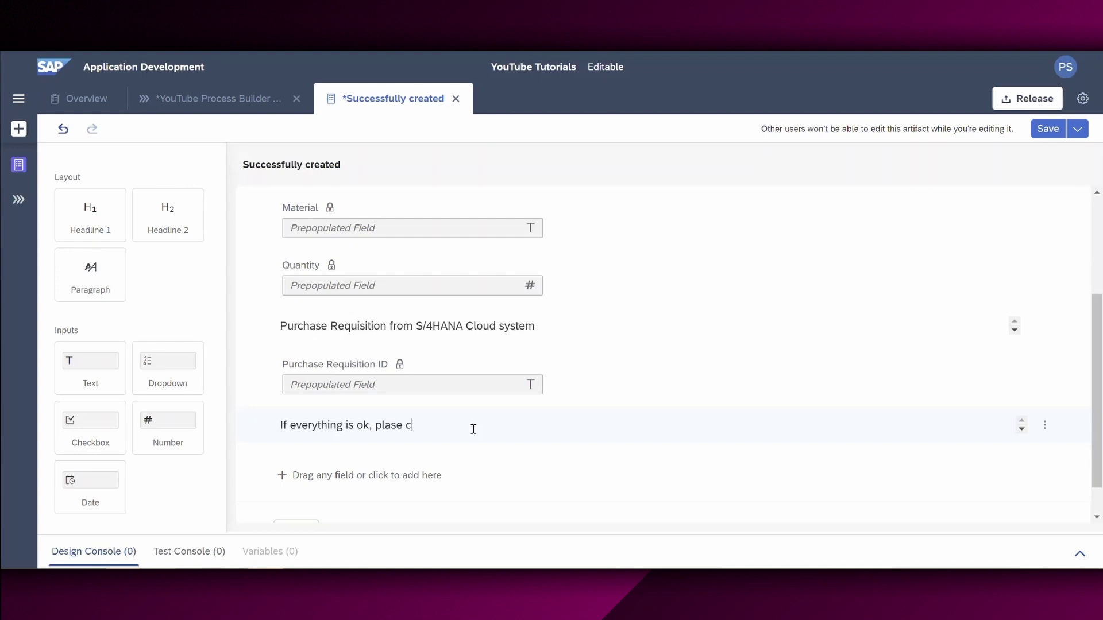
key("BackSpace")
key("BackSpace")
key("BackSpace")
key("BackSpace")
key("BackSpace")
type("ease choose the SUBMIT butto")
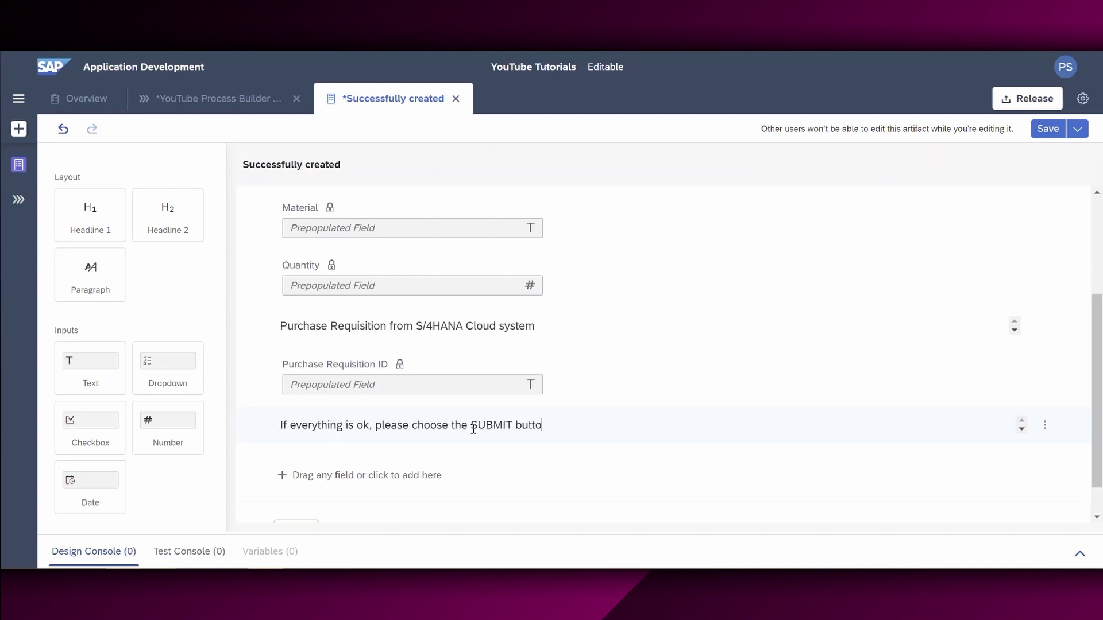
type("n to finalize the process.")
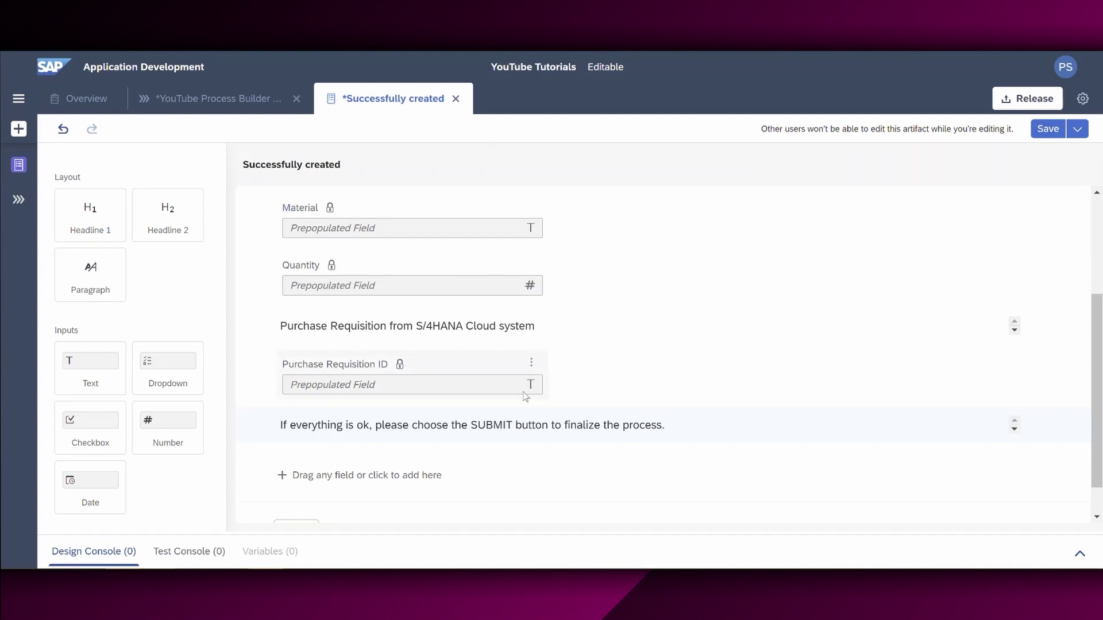
scroll(795, 323, "up", 3)
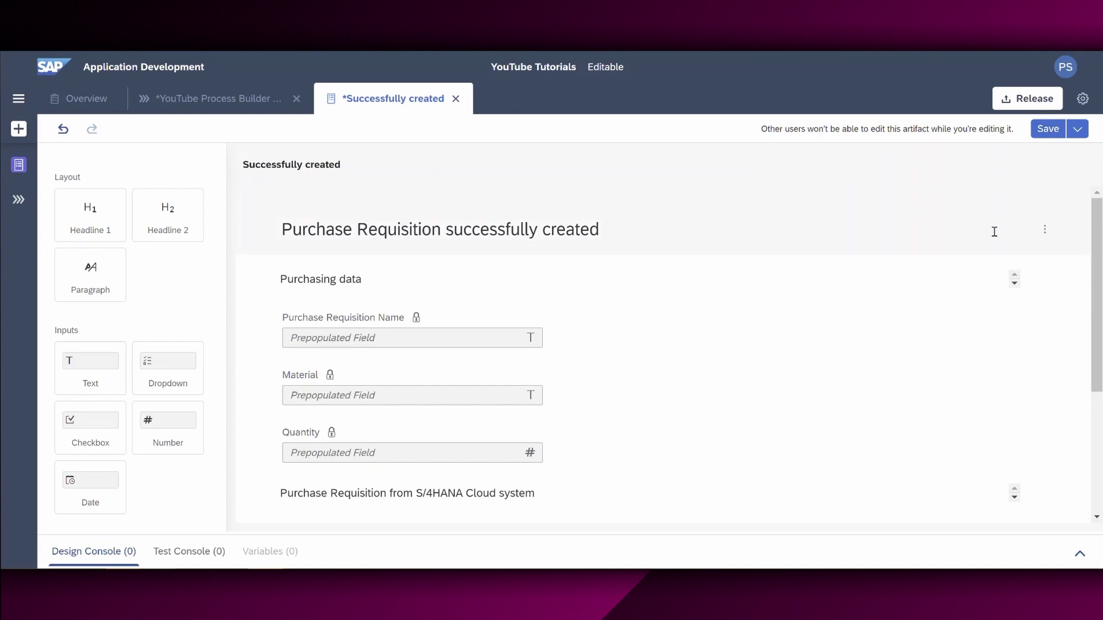
key("ctrl+s")
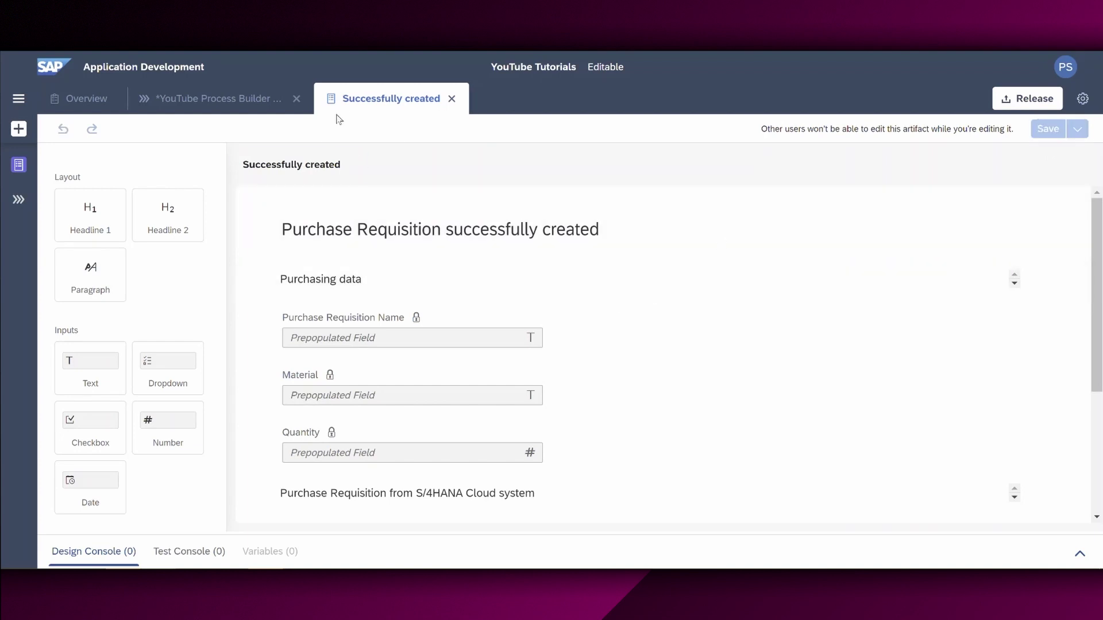
Step: Return to the process and map the Successfully created form's Material input from the Order Form
left_click(452, 99)
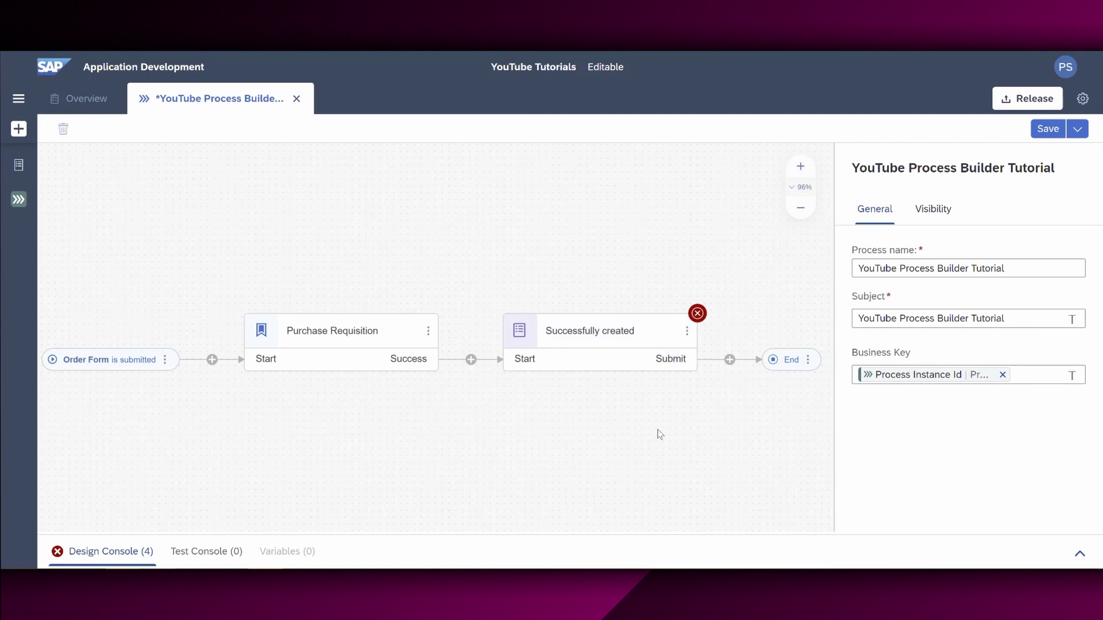
left_click(644, 338)
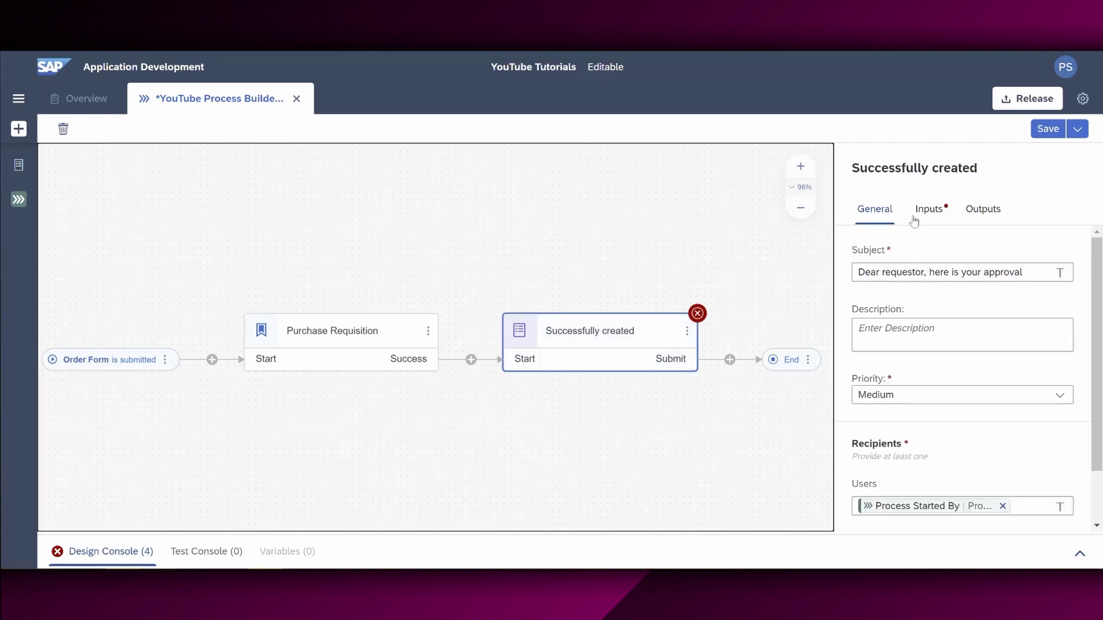
left_click(940, 212)
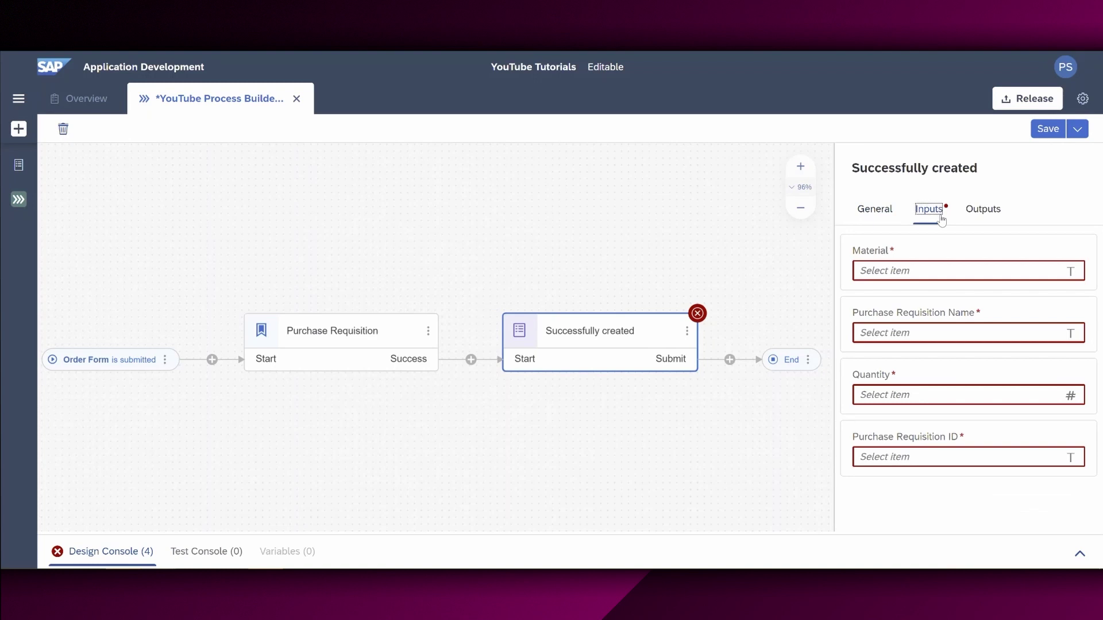
left_click(887, 271)
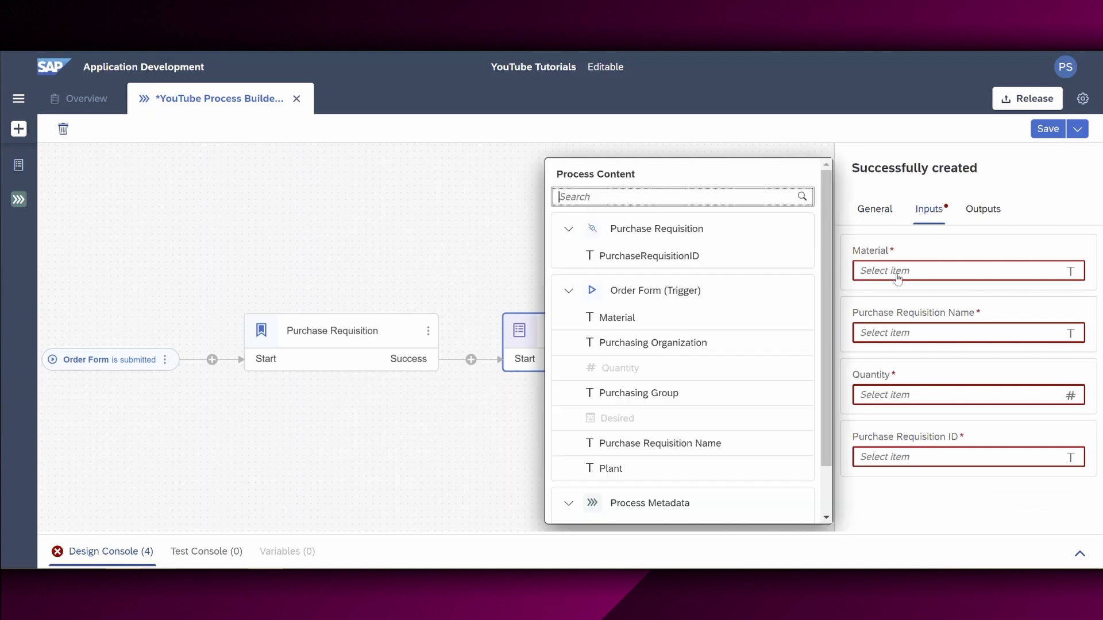
left_click(617, 320)
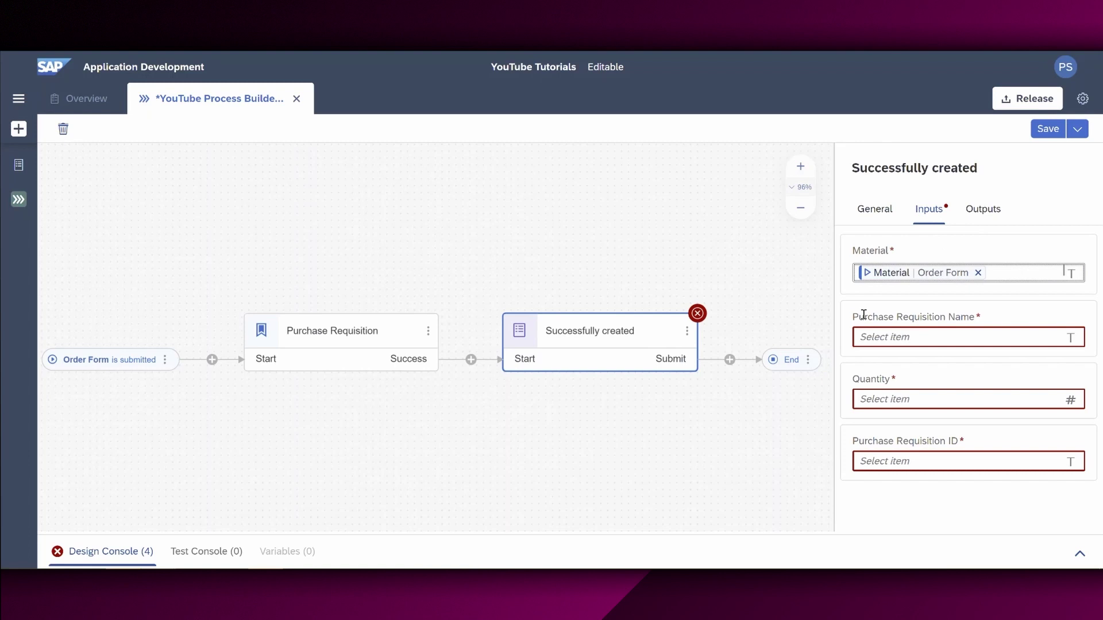
Step: Map Purchase Requisition Name and Quantity from the Order Form, and PurchaseRequisitionID from the action
left_click(882, 340)
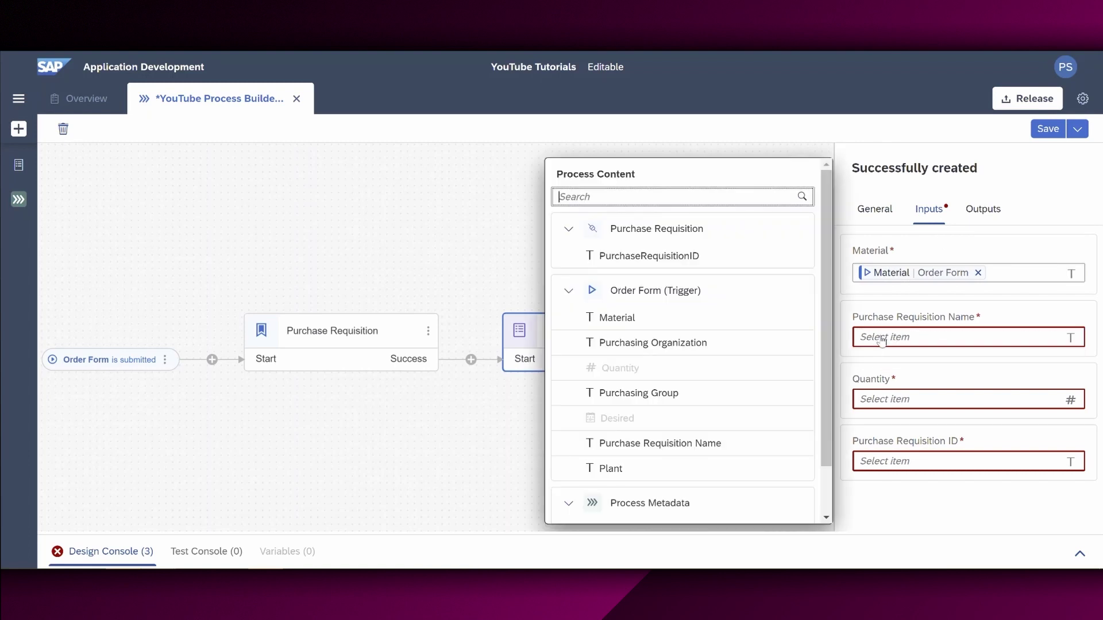
left_click(663, 443)
left_click(918, 401)
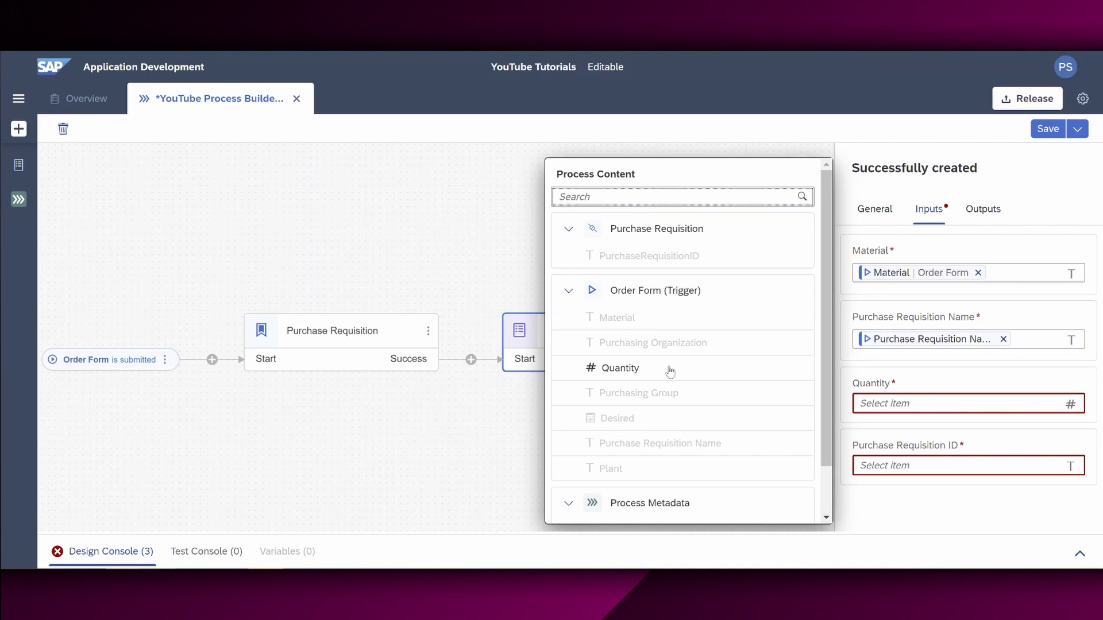
left_click(632, 371)
left_click(891, 468)
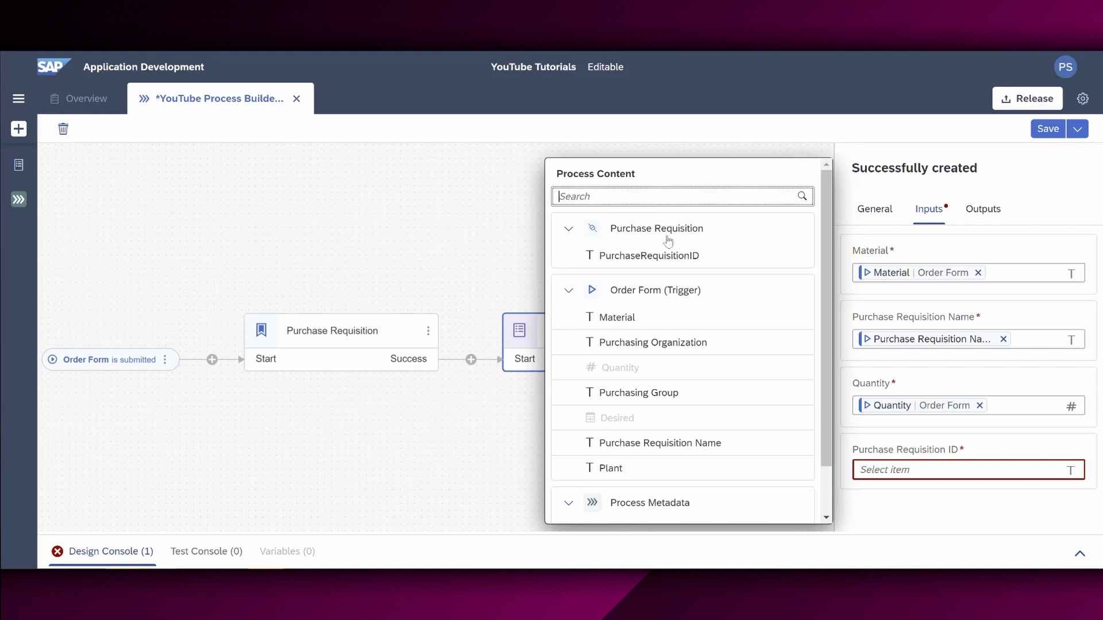
left_click(625, 258)
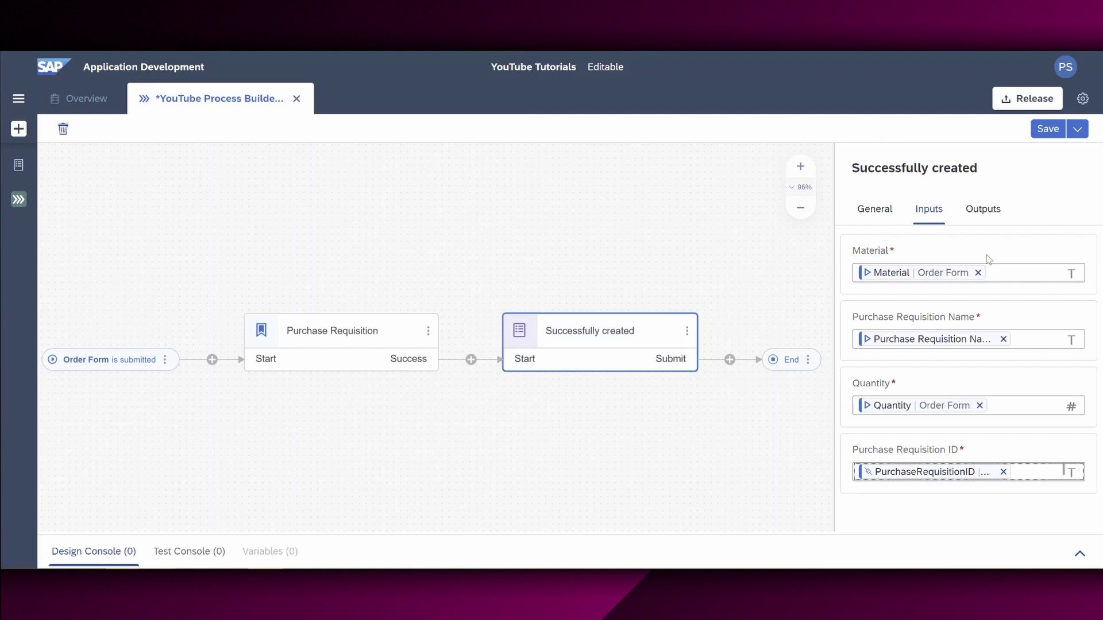
Step: Save the process and release the YouTube Tutorials project as version 1.0.0
left_click(1046, 130)
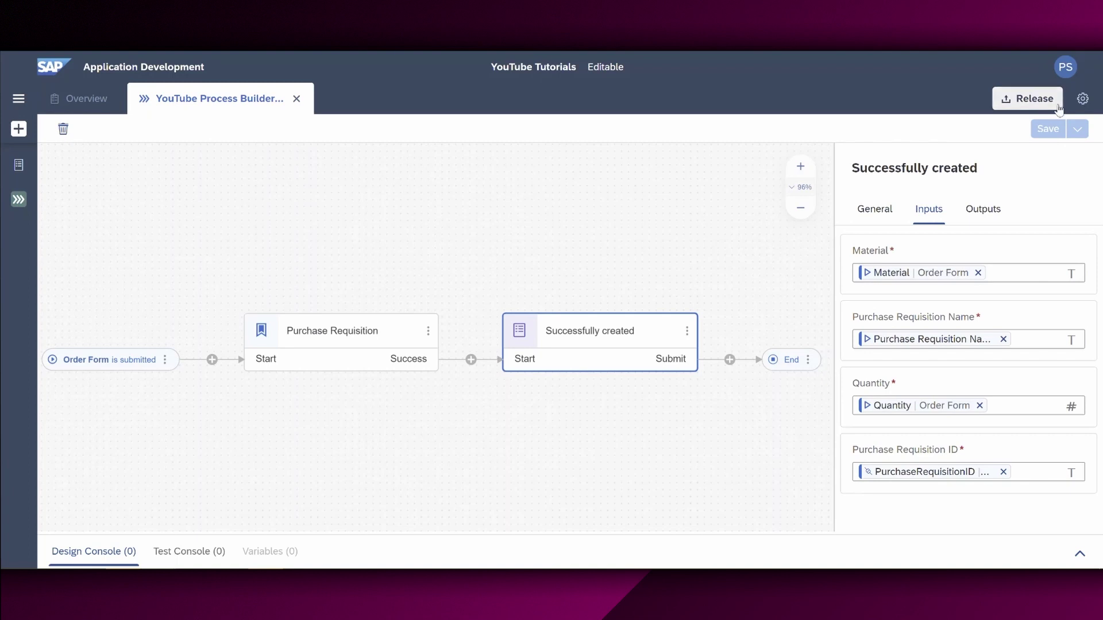
left_click(1028, 98)
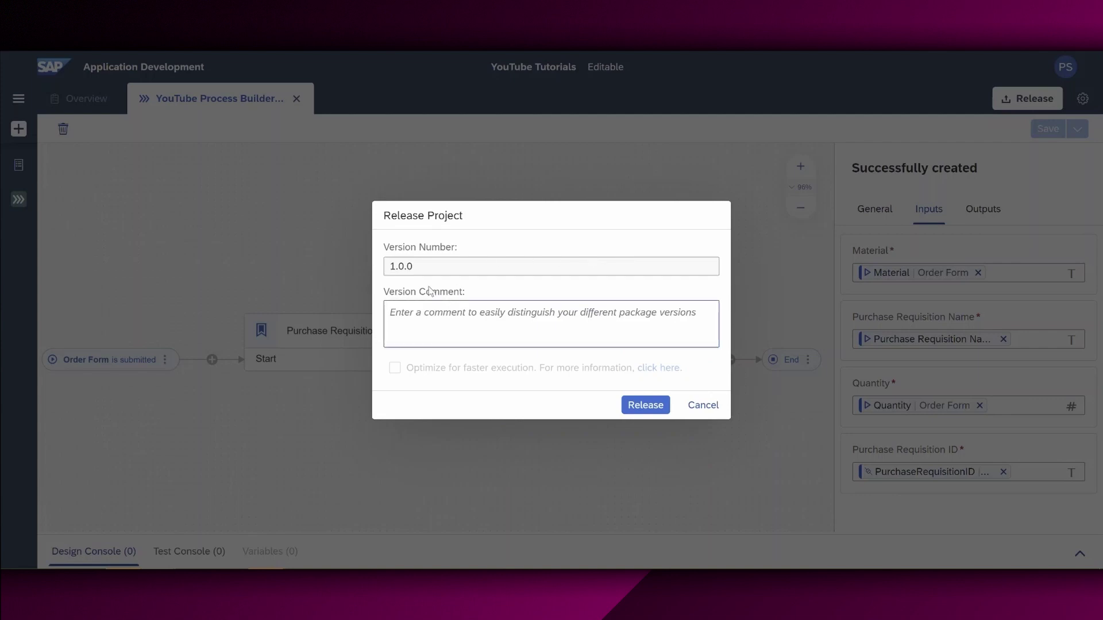
left_click(648, 408)
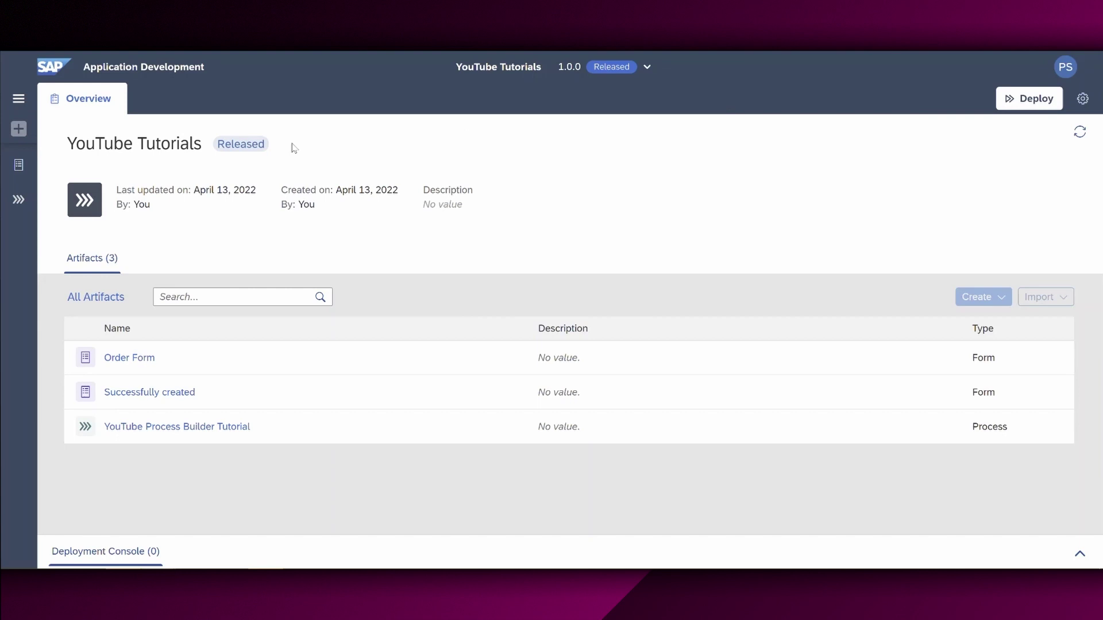
Step: Deploy YouTube Tutorials 1.0.0 with its S4HanaCloud destination variable set to S4HC
left_click(1028, 98)
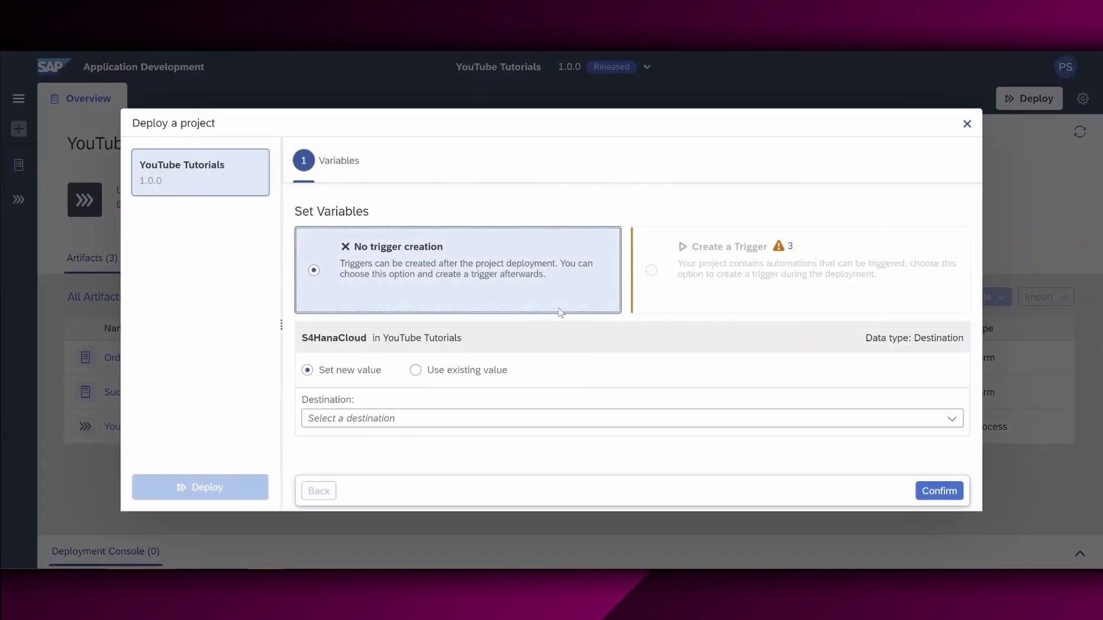
left_click(360, 419)
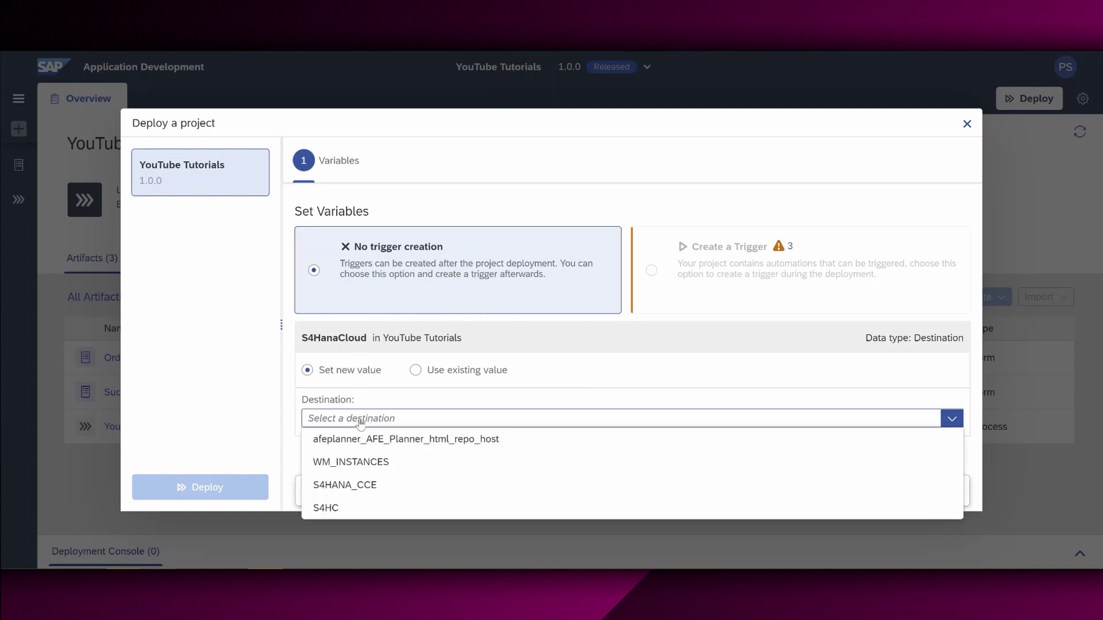
left_click(332, 509)
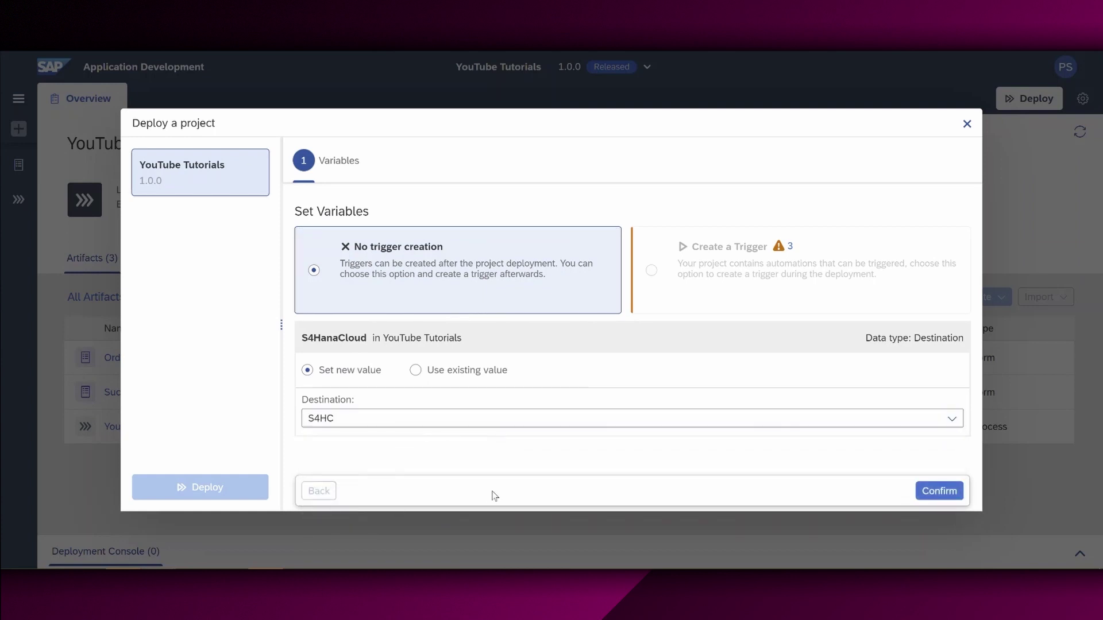
left_click(938, 492)
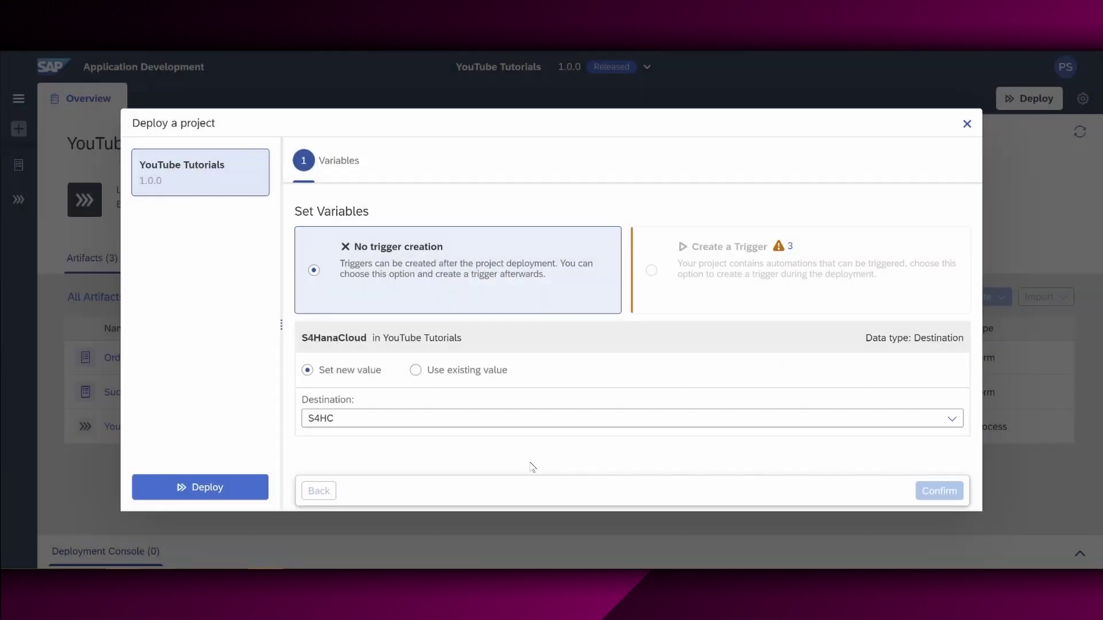
left_click(211, 487)
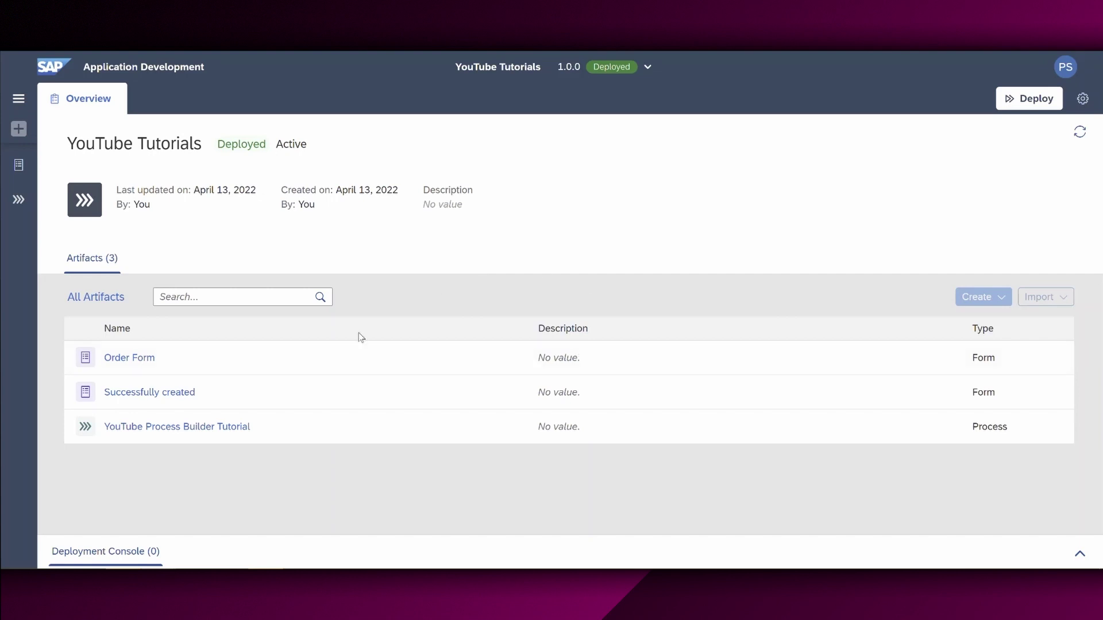
Step: Copy the Order Form trigger's form link from the YouTube Process Builder Tutorial process
left_click(198, 426)
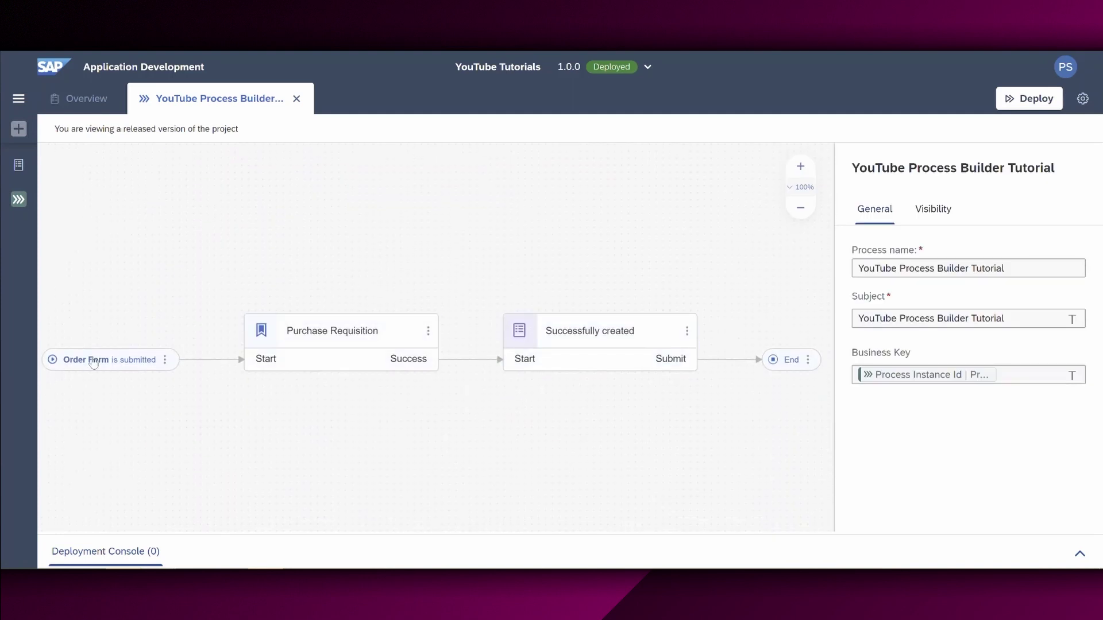
left_click(94, 362)
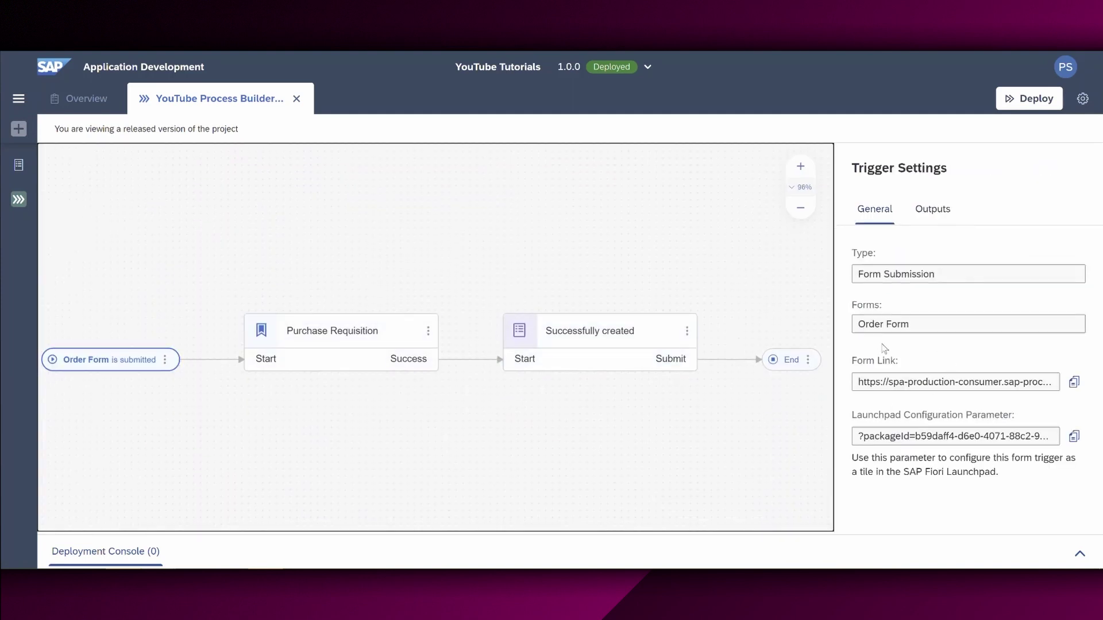
left_click(1074, 382)
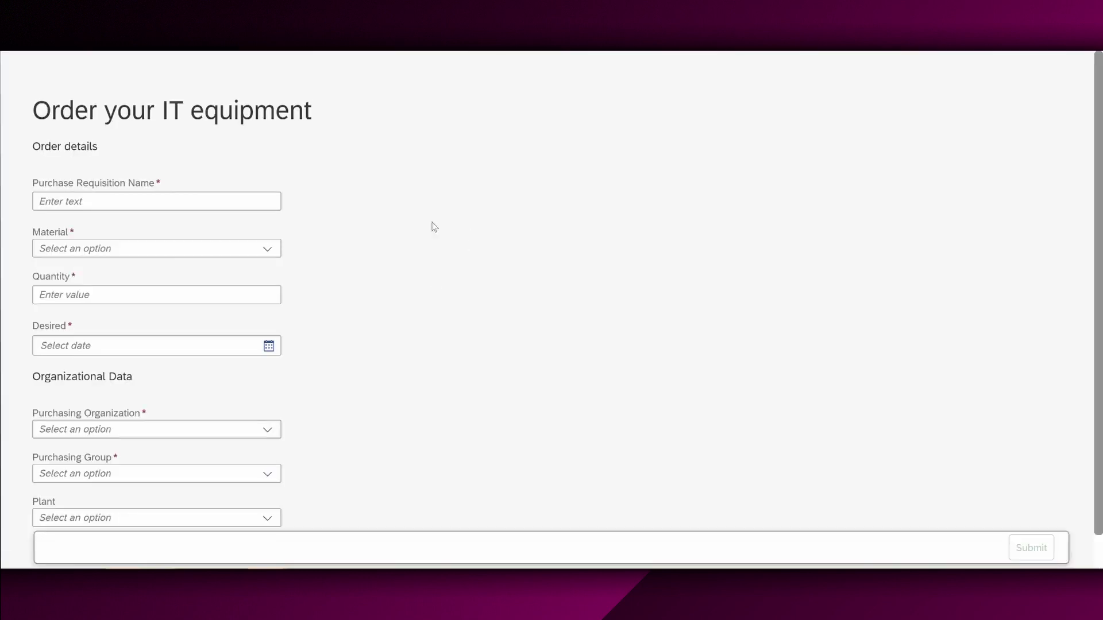
Step: Enter requisition name 'Mouse youtube tutorial', material Mouse and quantity 1 in the order form
left_click(211, 195)
left_click(617, 159)
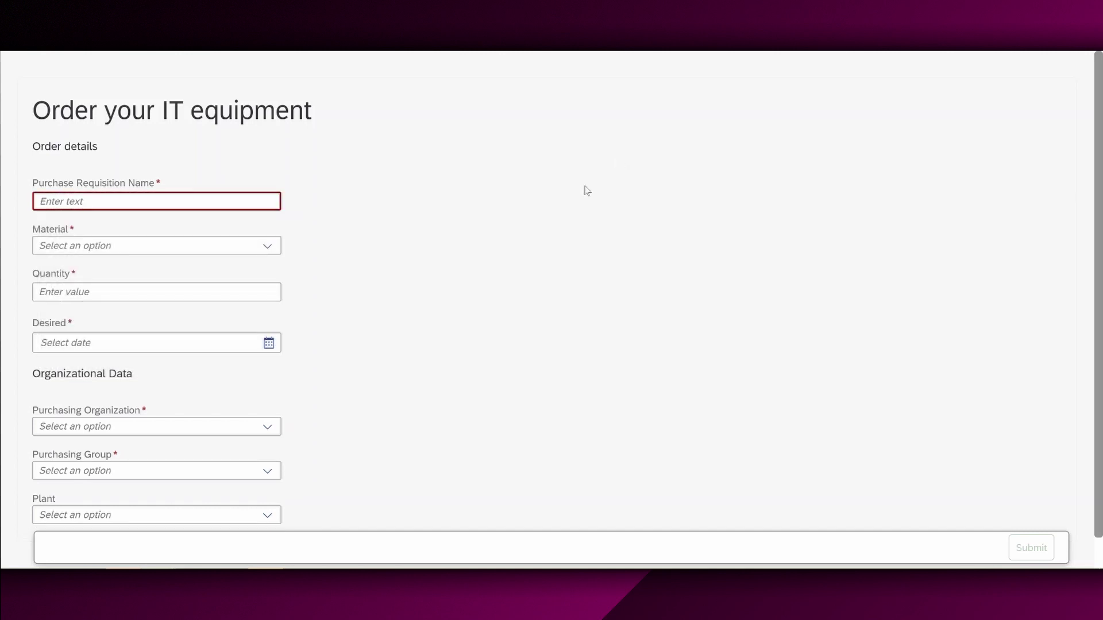
left_click(255, 202)
type("Mouse")
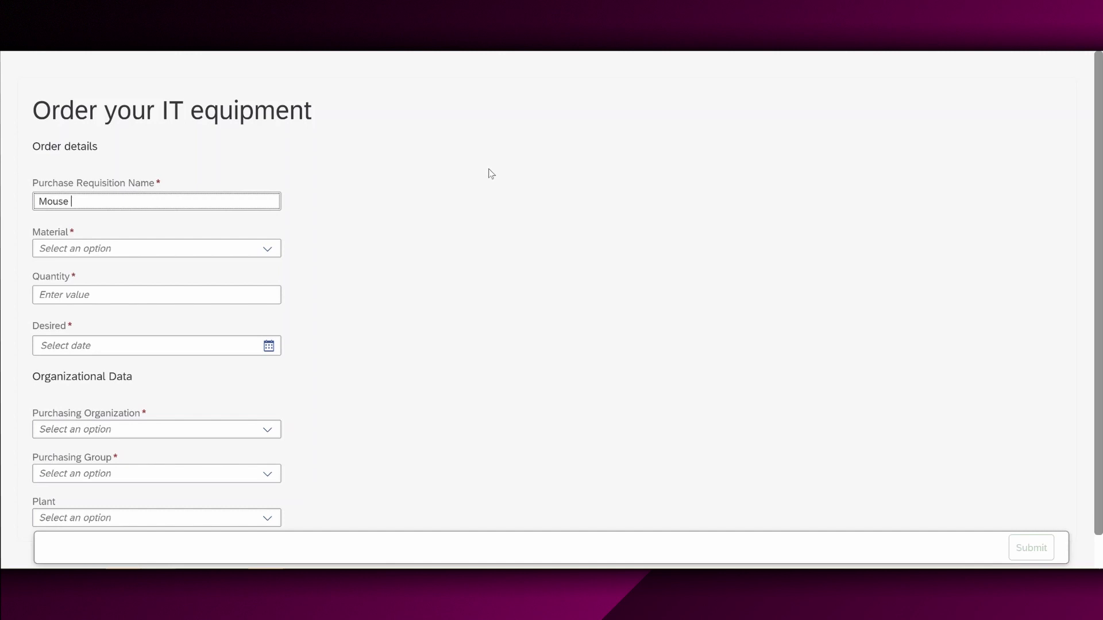
type(" youtube tutorial")
left_click(266, 247)
left_click(104, 277)
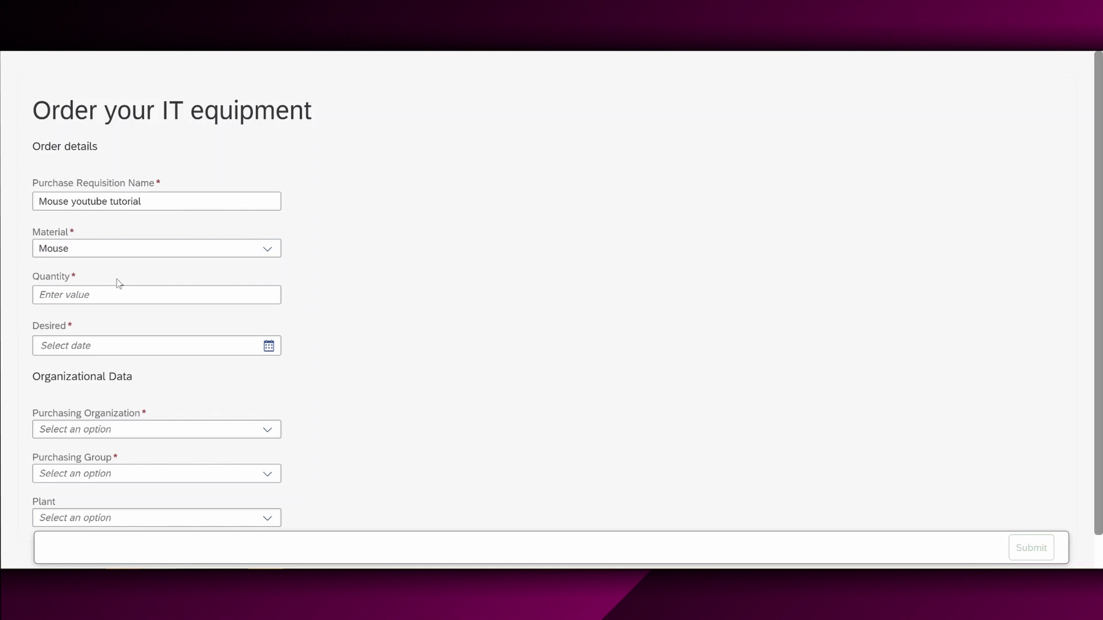
left_click(147, 288)
type("1")
Step: Set desired date 04/29/2022, purchasing organization 0001, group 0001, plant 1710, and submit the order
left_click(184, 345)
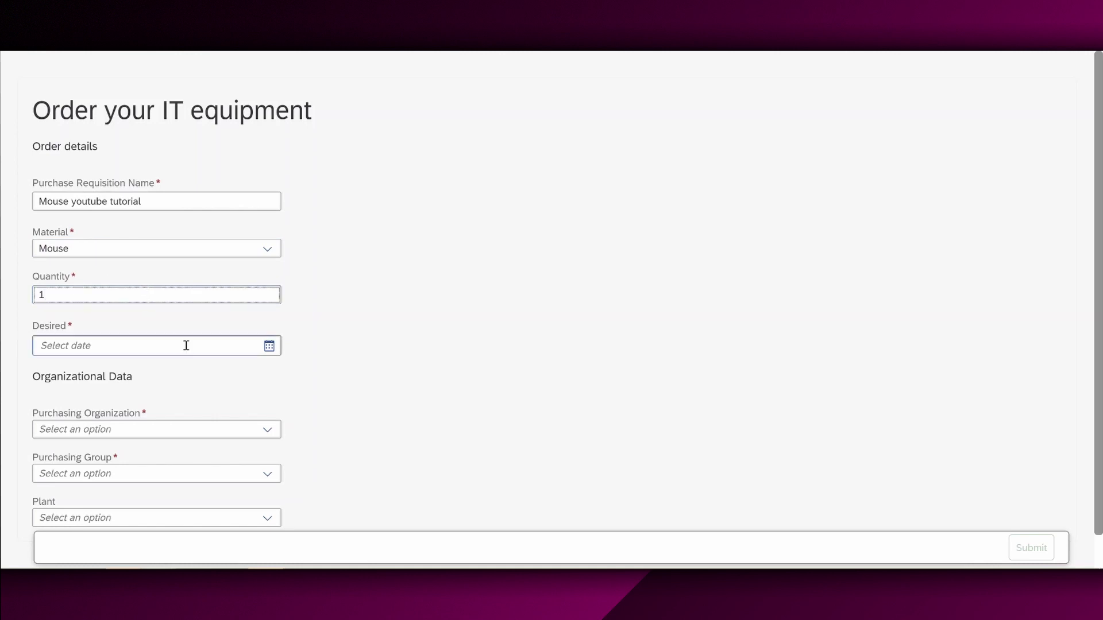
left_click(269, 346)
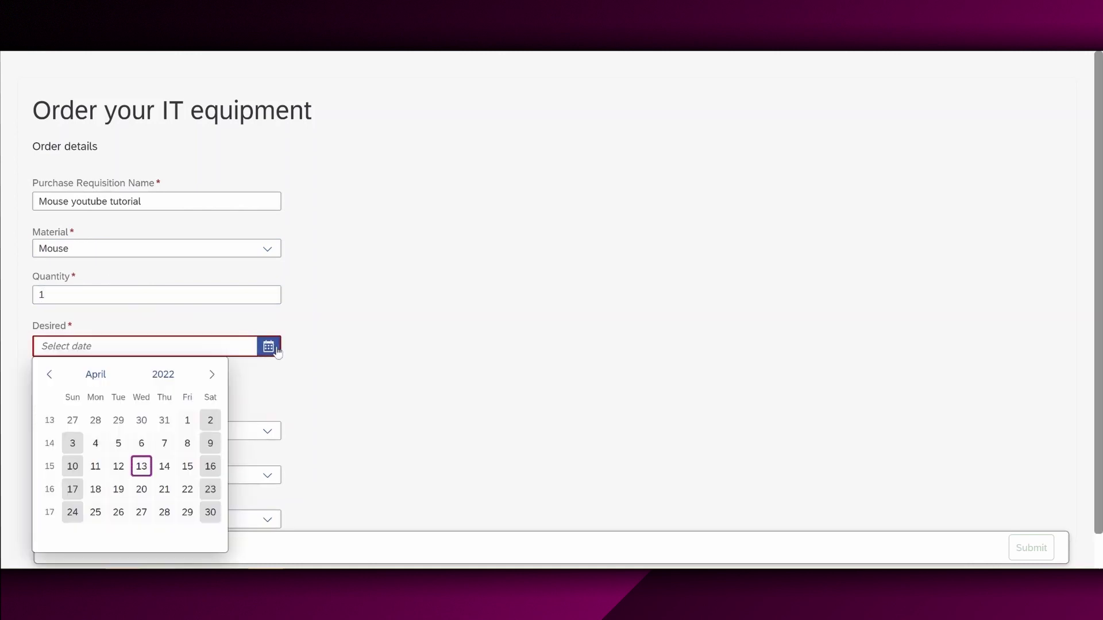
left_click(188, 512)
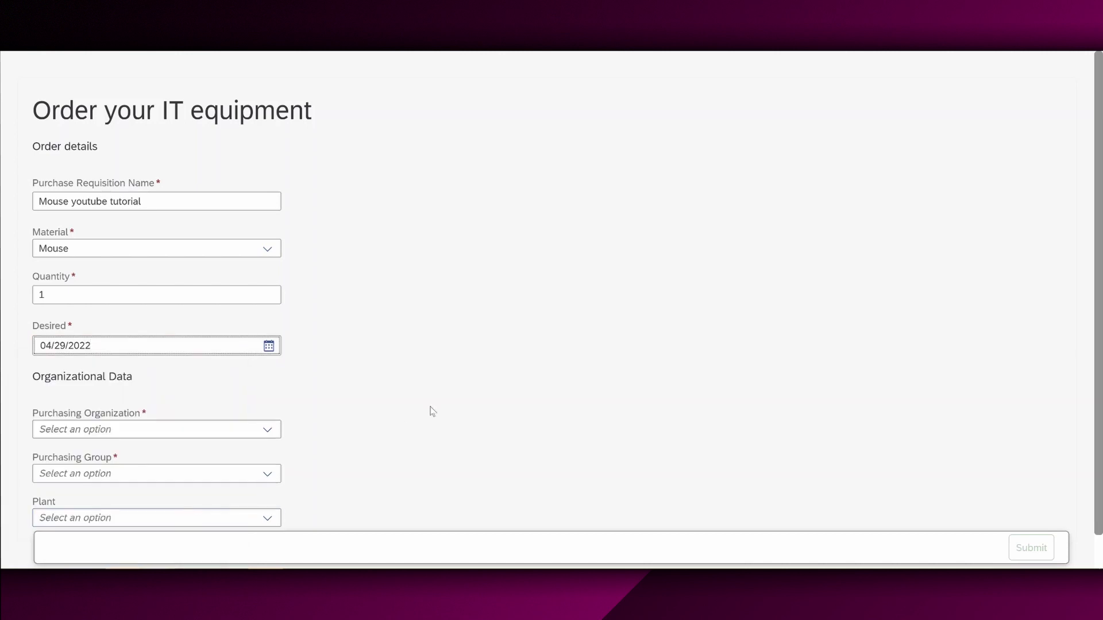
left_click(267, 429)
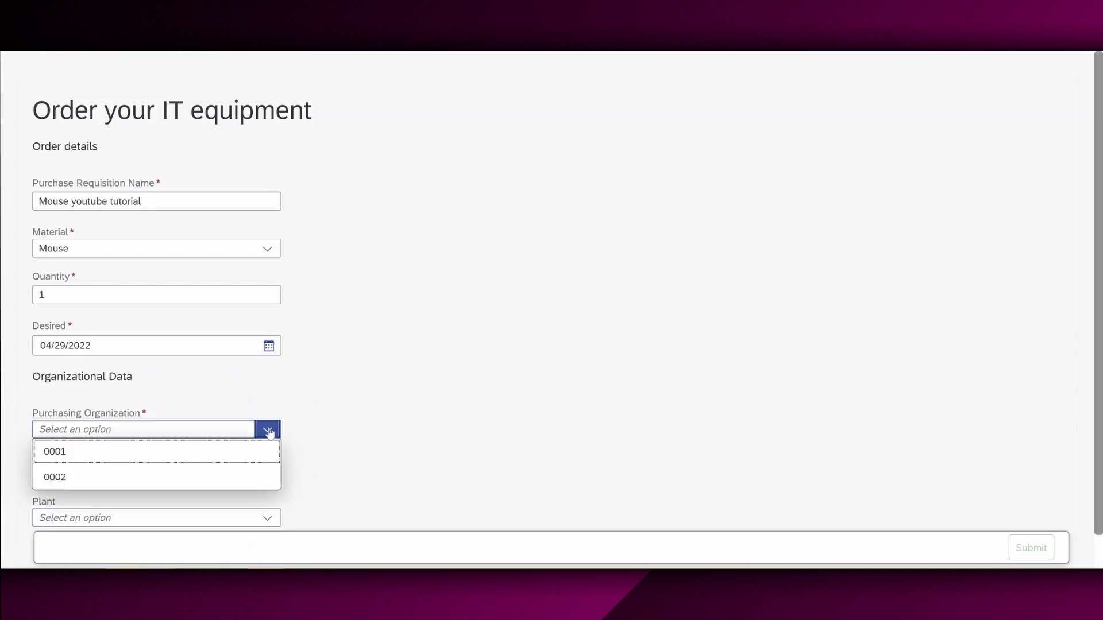
left_click(154, 448)
scroll(411, 426, "down", 2)
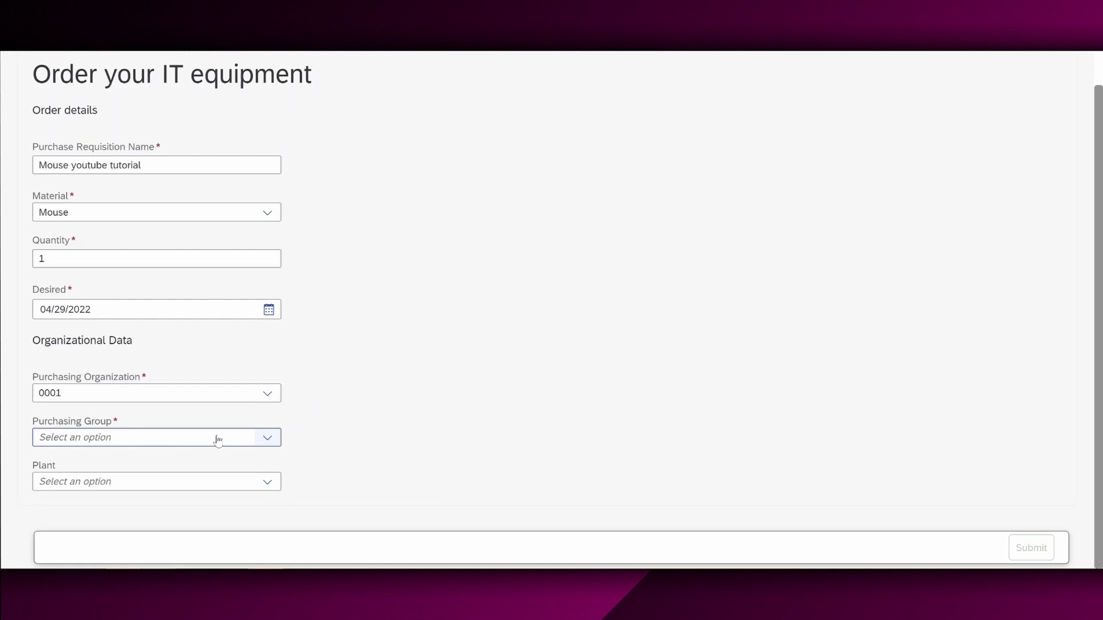
left_click(263, 440)
left_click(132, 458)
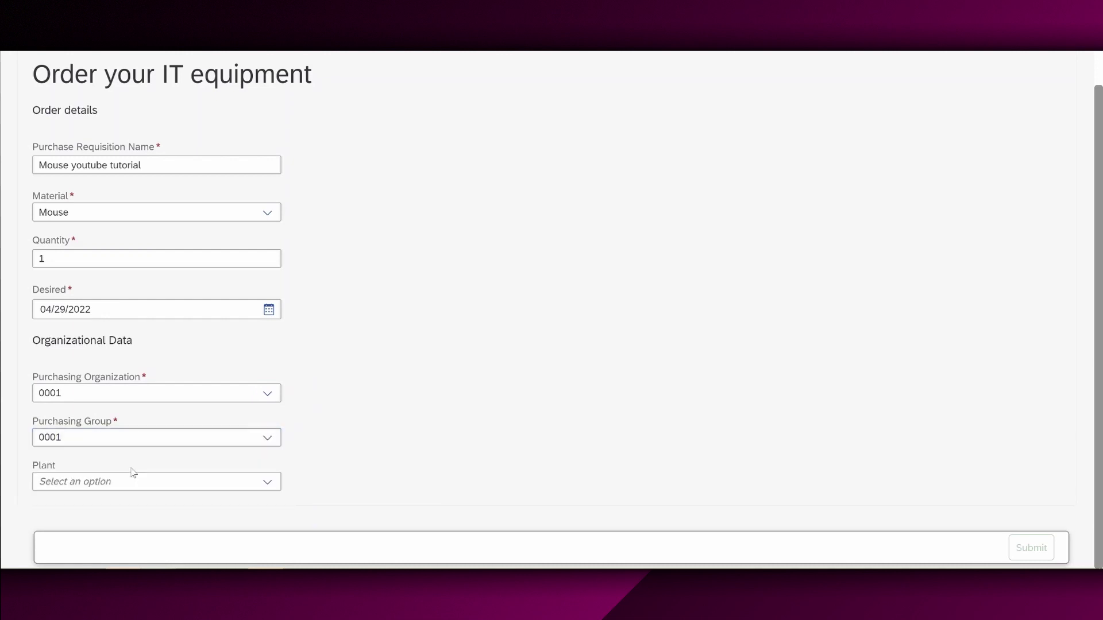
left_click(252, 485)
left_click(76, 514)
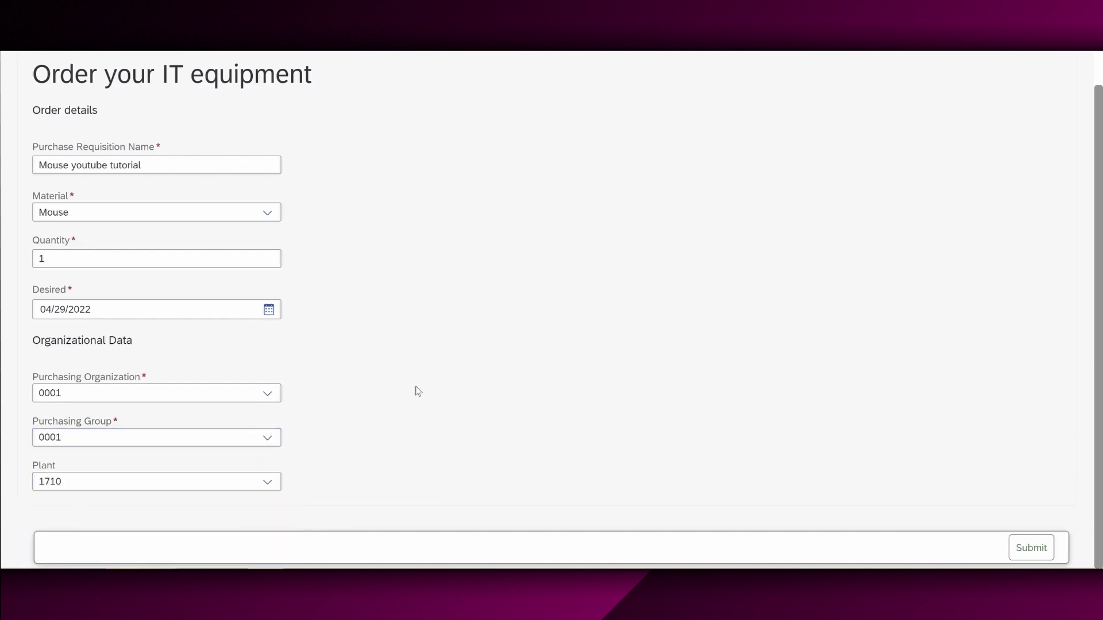
left_click(1029, 551)
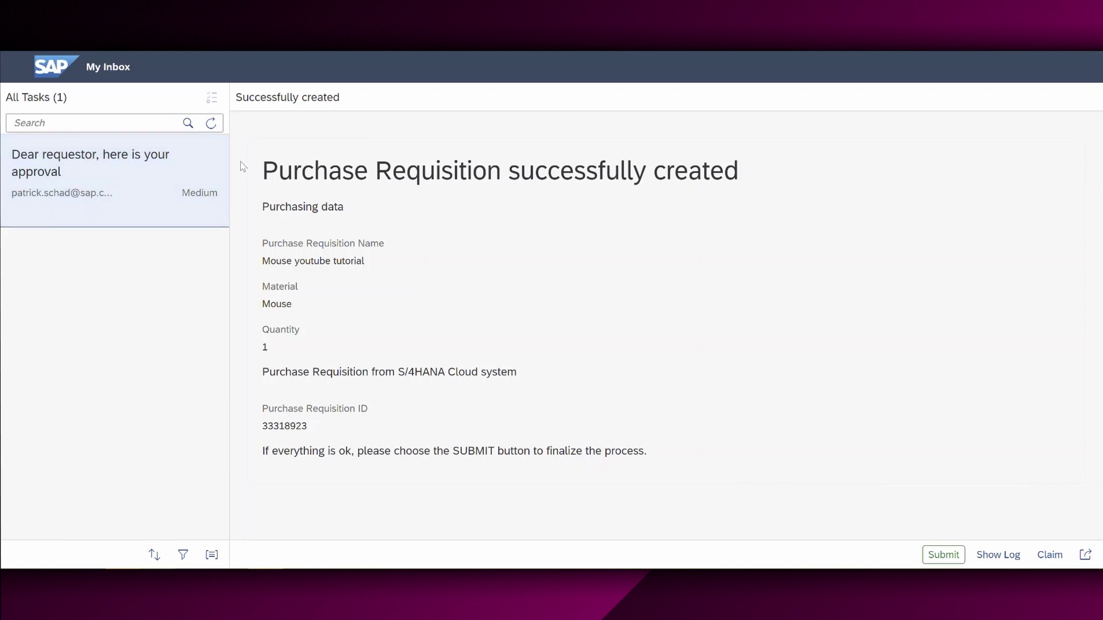
Step: Highlight the 'Purchase Requisition successfully created' heading in the My Inbox task, then deselect it
left_click_drag(264, 173, 751, 191)
left_click(737, 270)
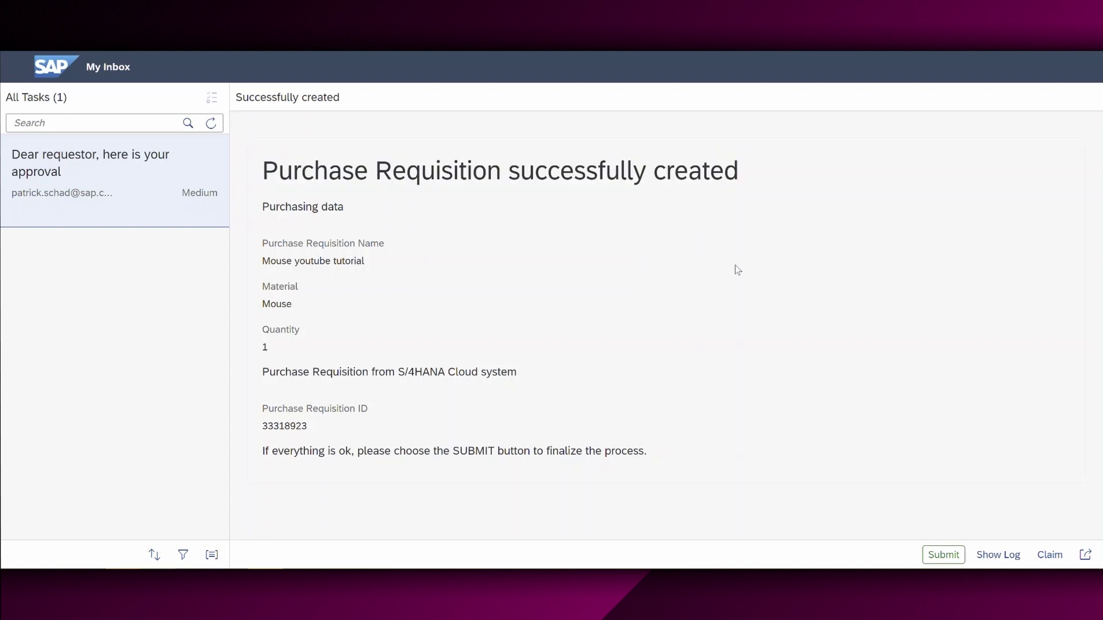